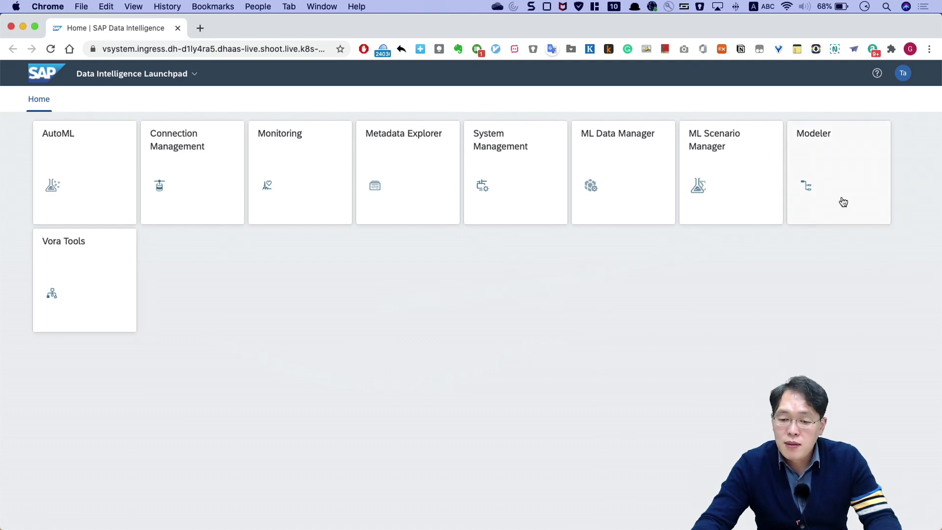
Open the Modeler, show its list of graphs and widen that pane to fit five graphs per row
click(837, 202)
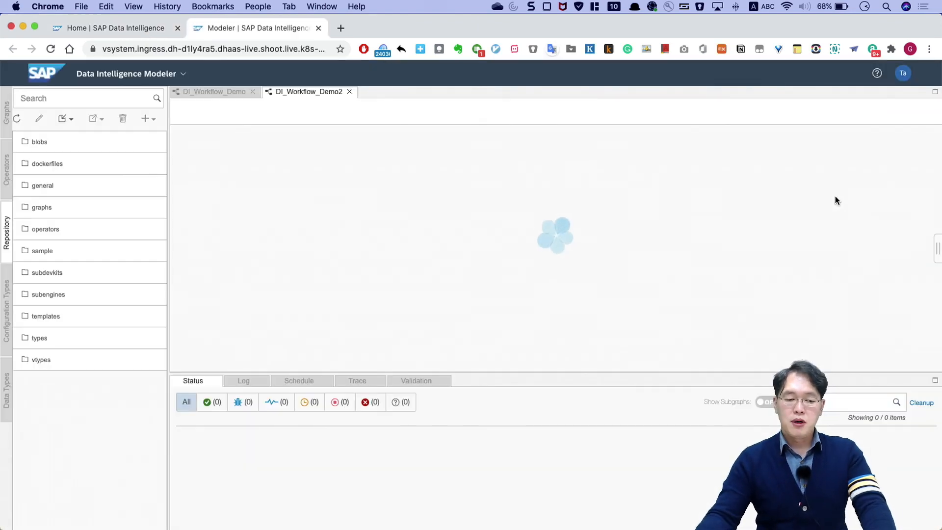
click(6, 123)
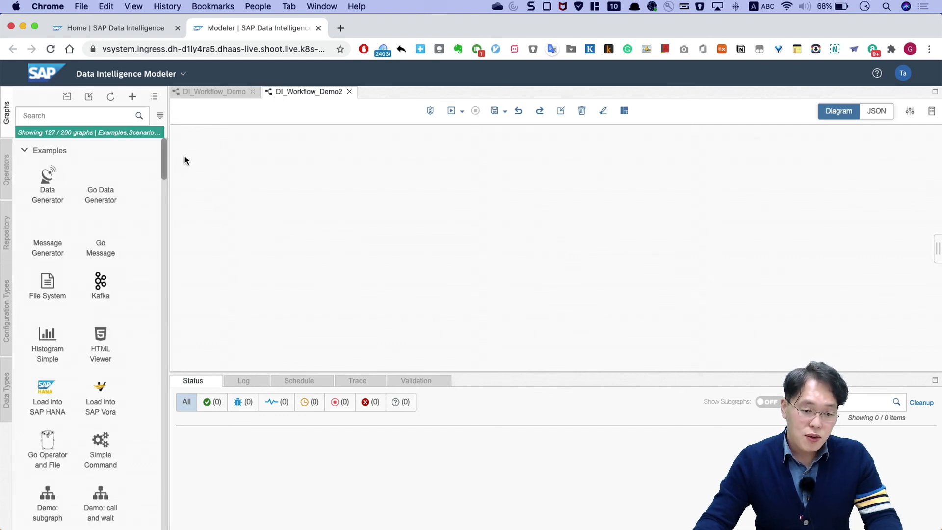
drag(168, 158, 257, 163)
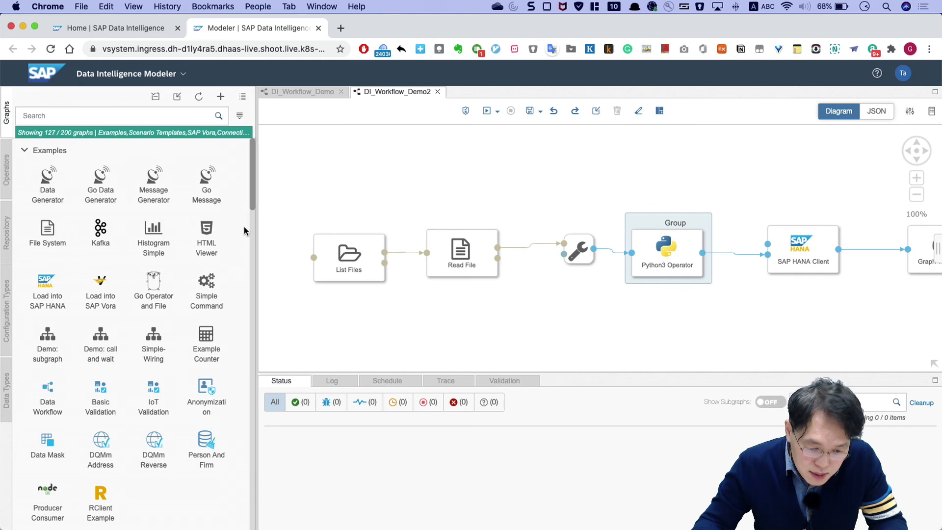
drag(254, 244, 348, 243)
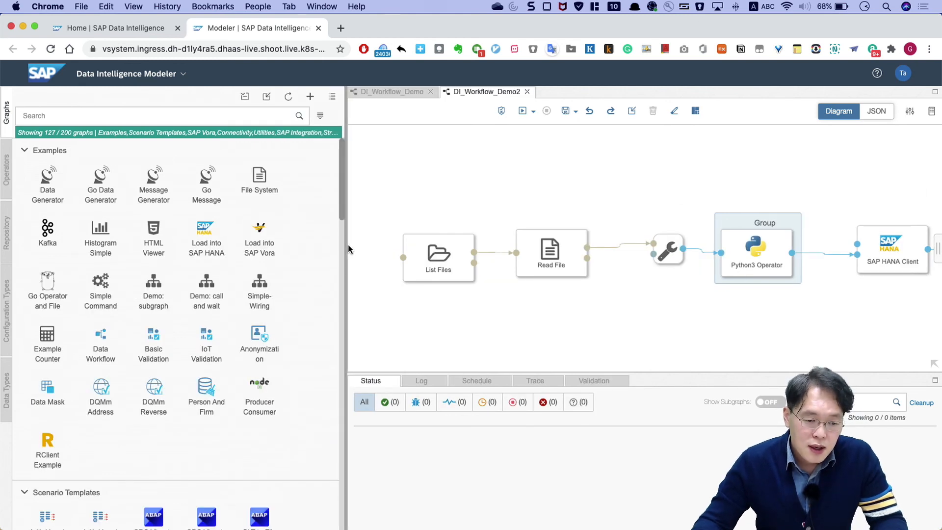
Open the Data Generator and File System example graphs one after the other to view their pipelines, closing each one
scroll(296, 279, down, 3)
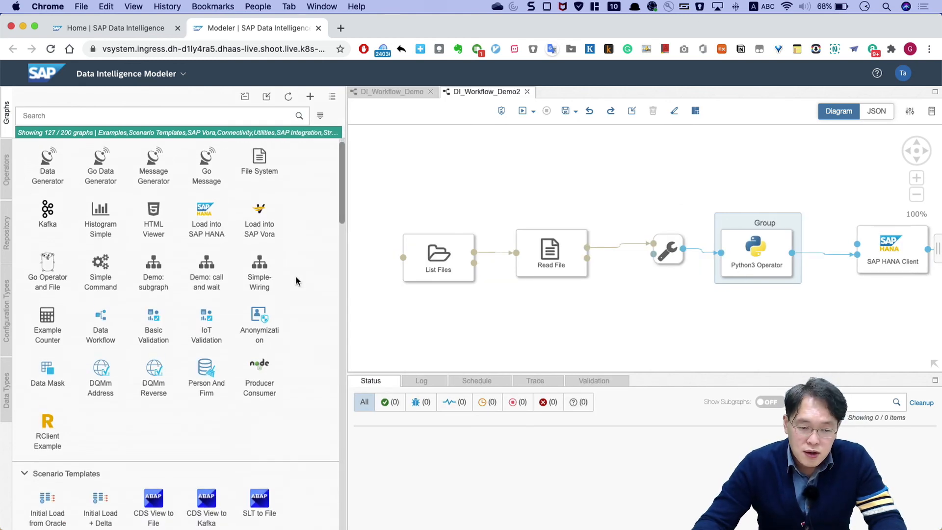
scroll(296, 281, down, 6)
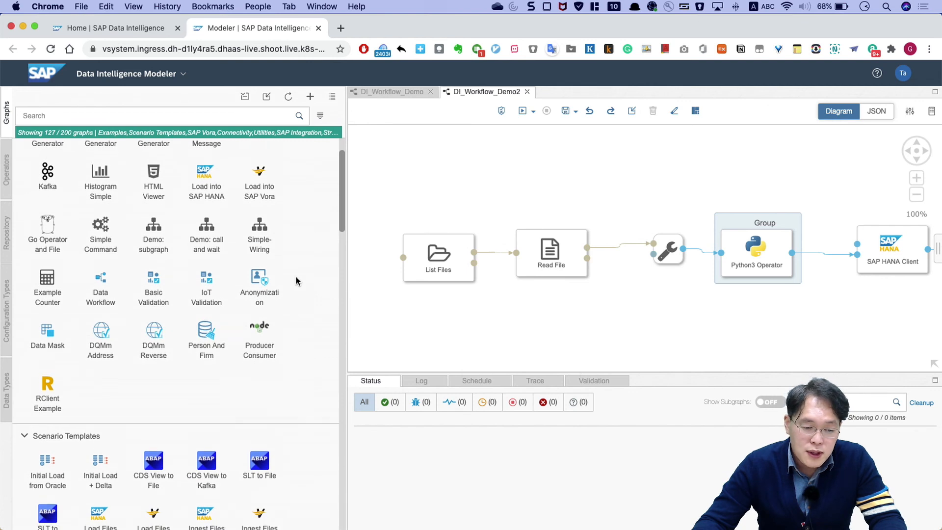
scroll(295, 281, up, 8)
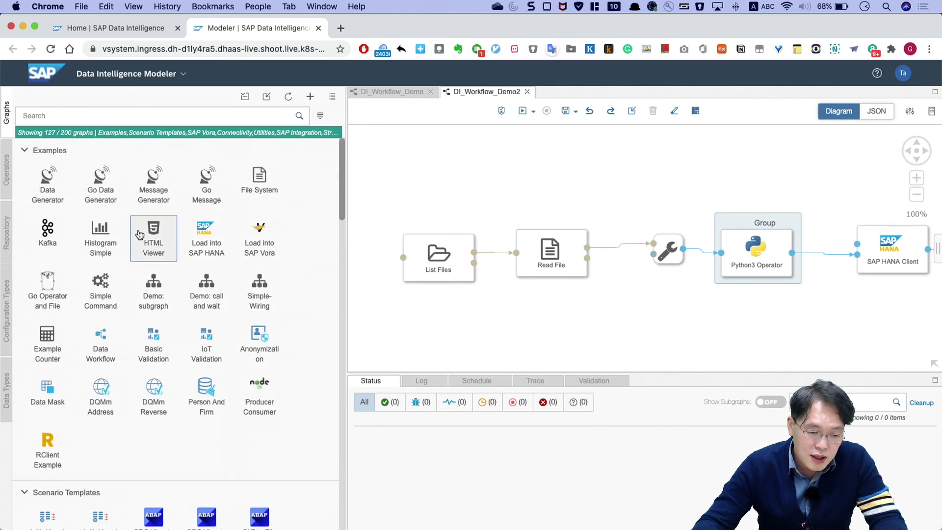
scroll(142, 235, down, 7)
scroll(140, 235, down, 3)
scroll(139, 235, up, 10)
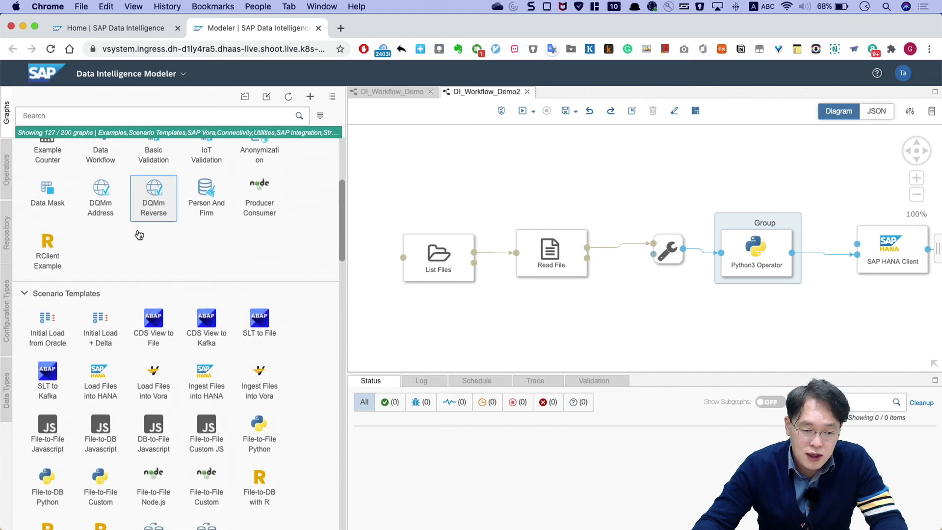
click(47, 187)
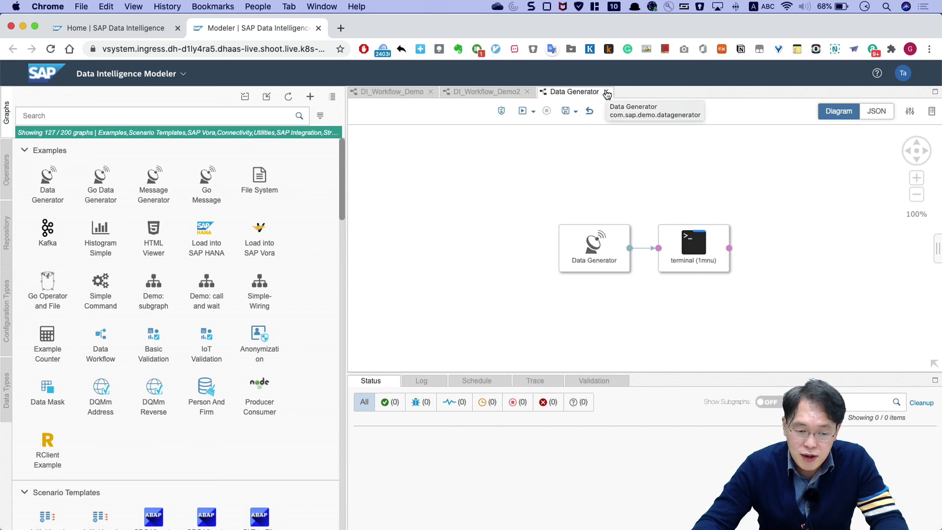
click(606, 93)
click(254, 188)
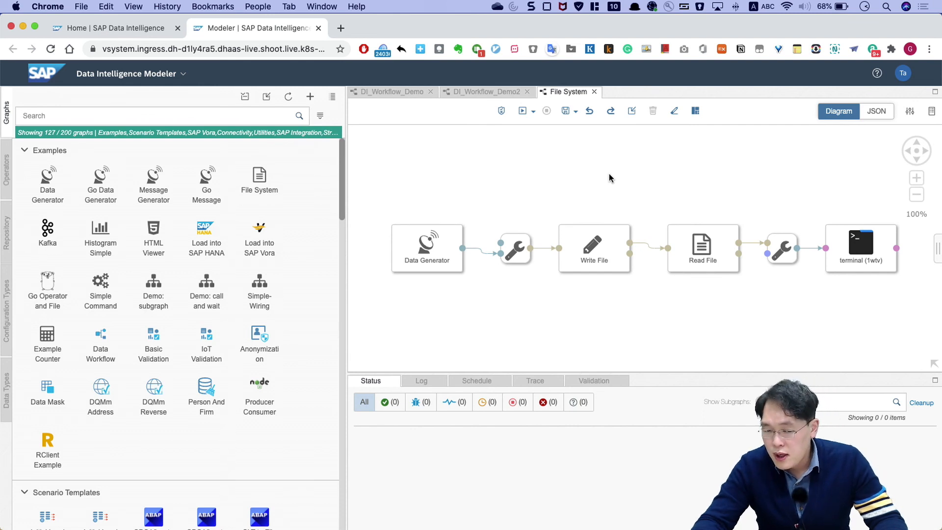
click(595, 93)
Examine the predefined graphs by category, from Scenario Templates through SAP Vora, Connectivity and the machine learning groups to Others
scroll(262, 327, down, 4)
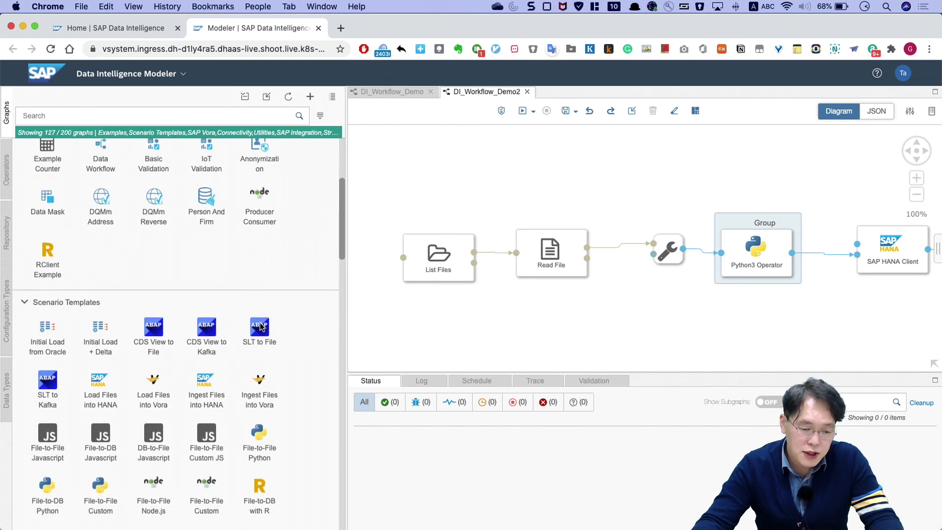
scroll(206, 378, down, 1)
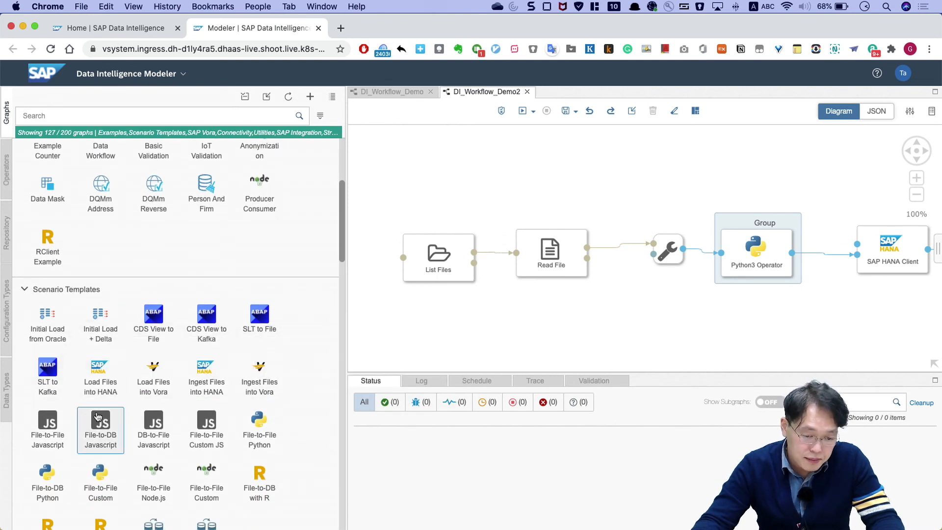
mouse_move(117, 388)
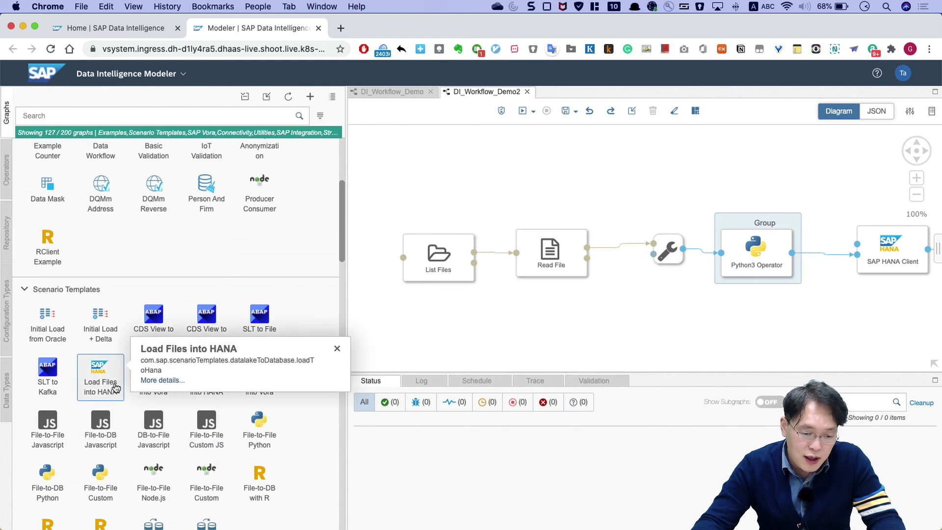
scroll(116, 387, down, 5)
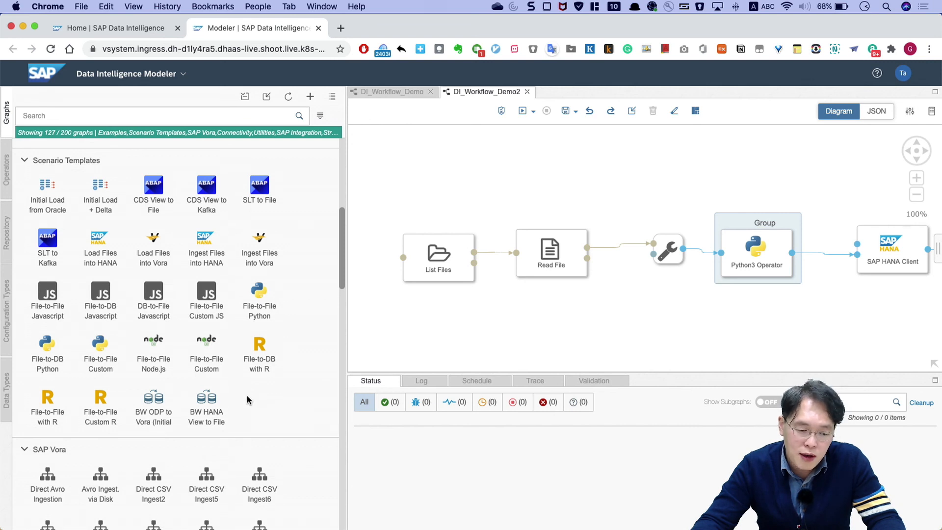
scroll(247, 400, down, 4)
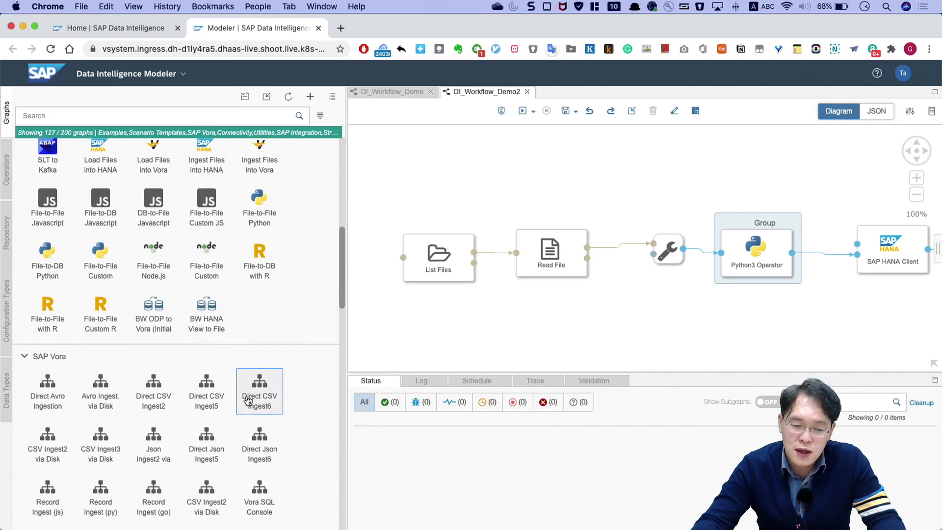
scroll(247, 400, down, 4)
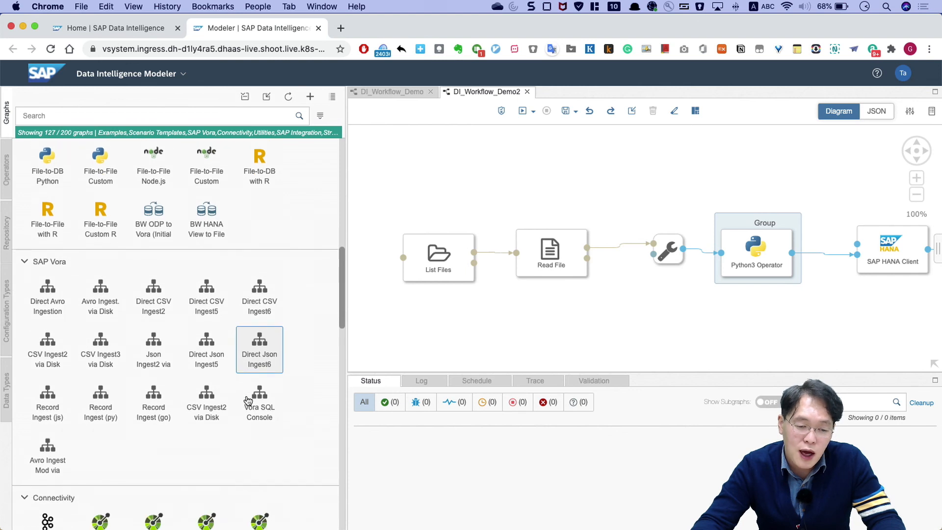
scroll(248, 400, down, 7)
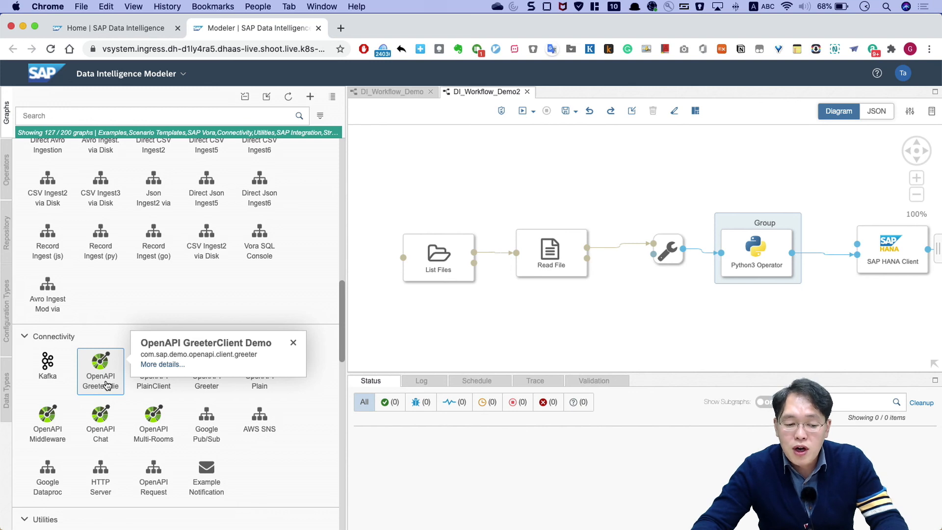
scroll(107, 385, down, 5)
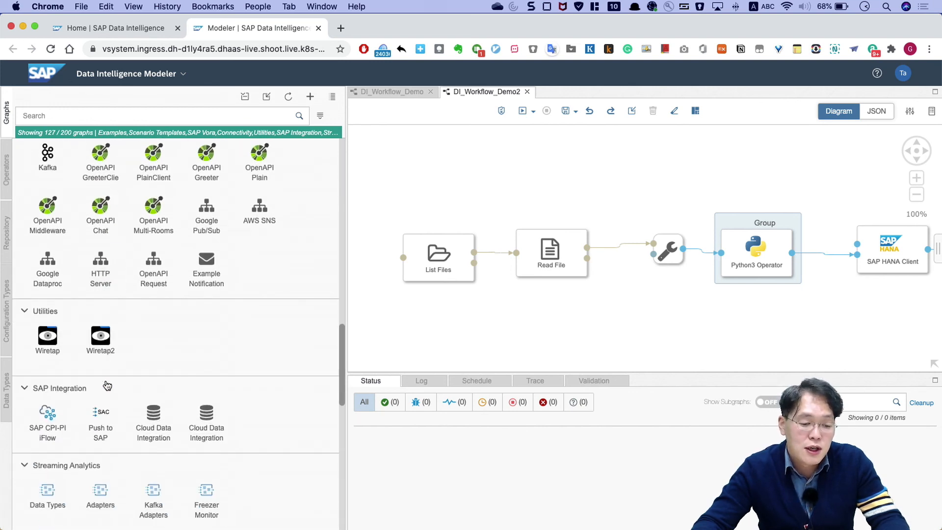
scroll(107, 385, down, 6)
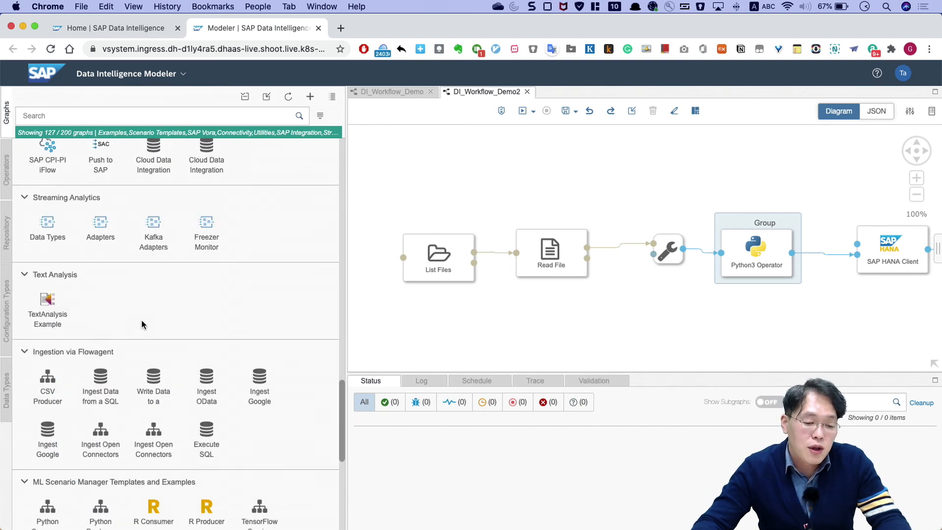
scroll(141, 325, down, 8)
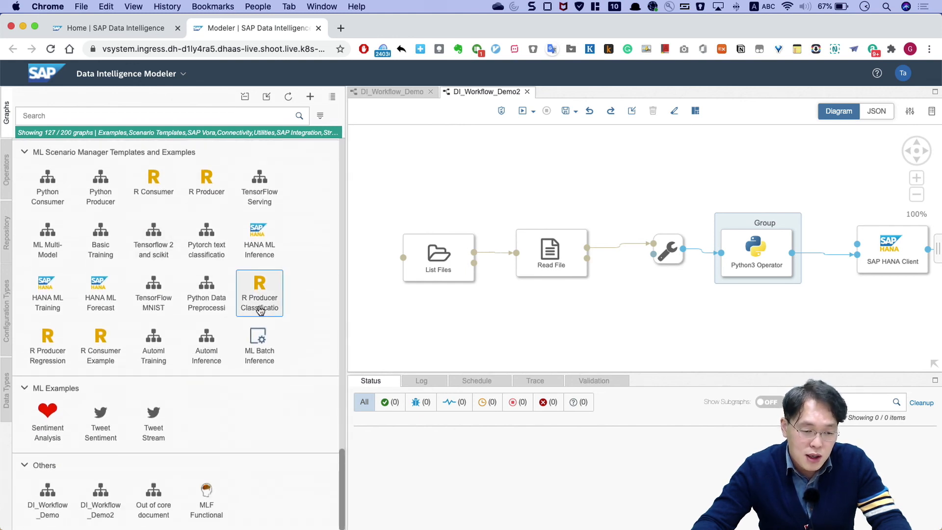
scroll(236, 304, up, 5)
scroll(221, 301, up, 8)
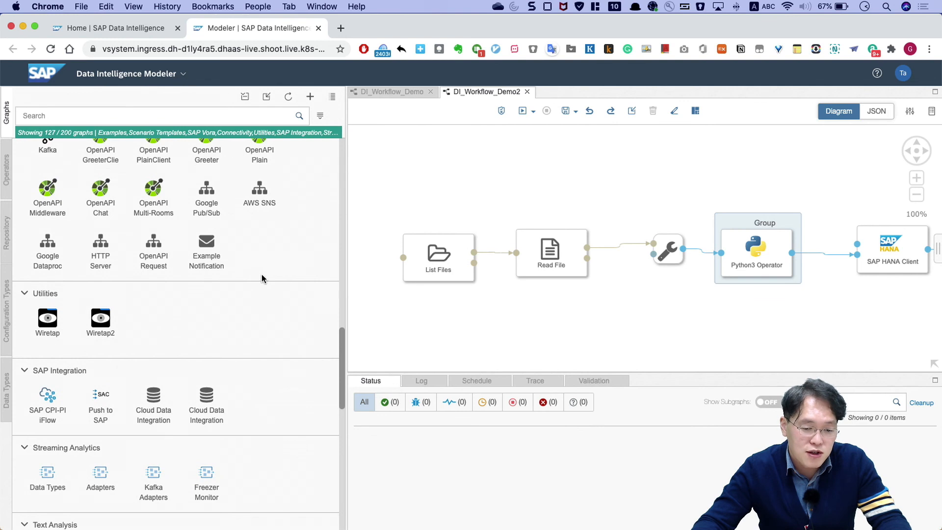
scroll(263, 275, up, 10)
scroll(252, 284, up, 1)
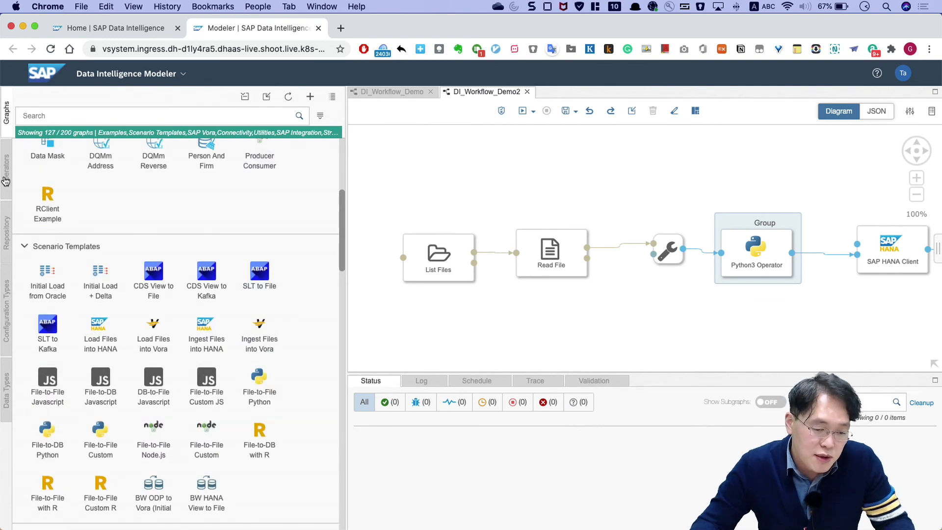
Show the list of operators and examine its categories from ABAP and Connectivity through Processing and SAP HANA to Utilities
click(7, 170)
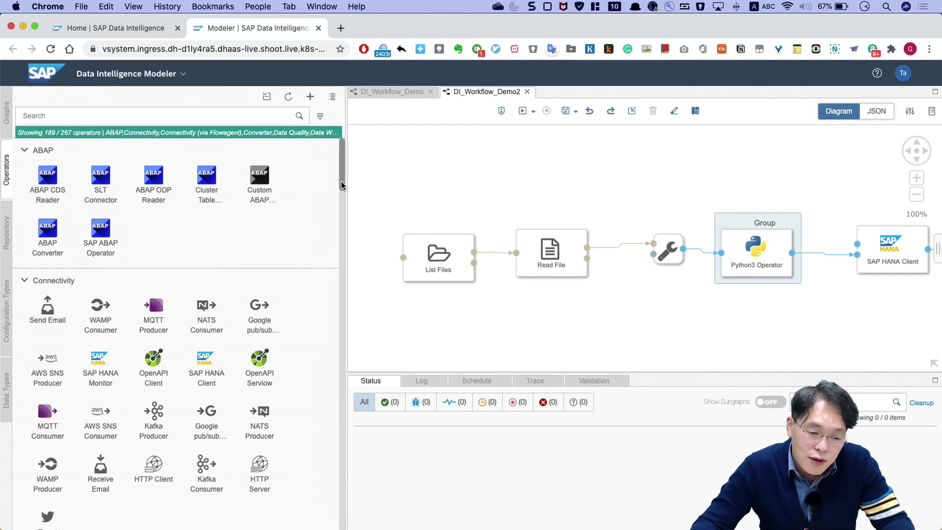
drag(342, 186, 350, 245)
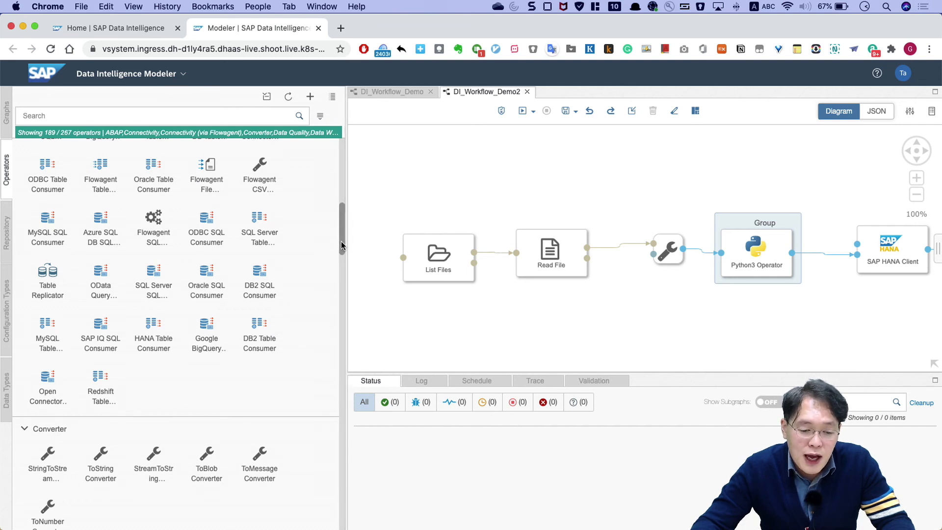
drag(341, 241, 340, 295)
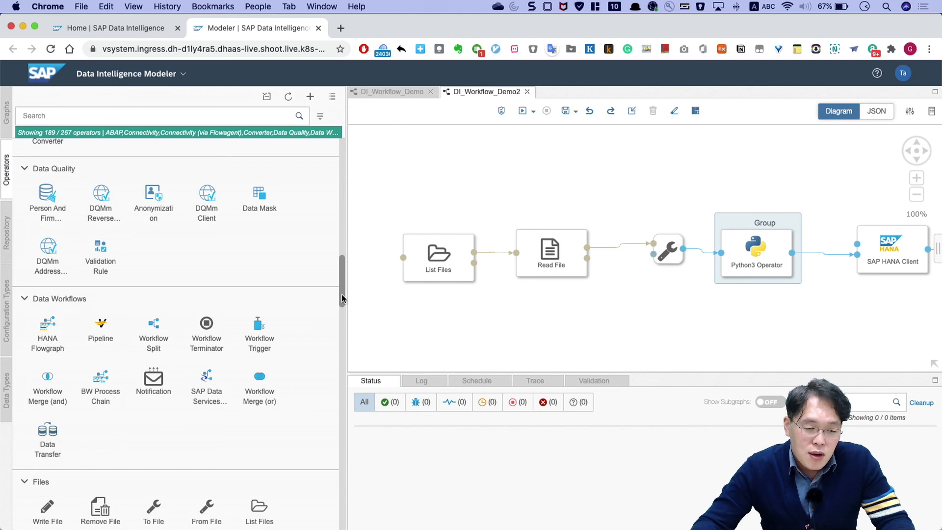
drag(342, 294, 332, 378)
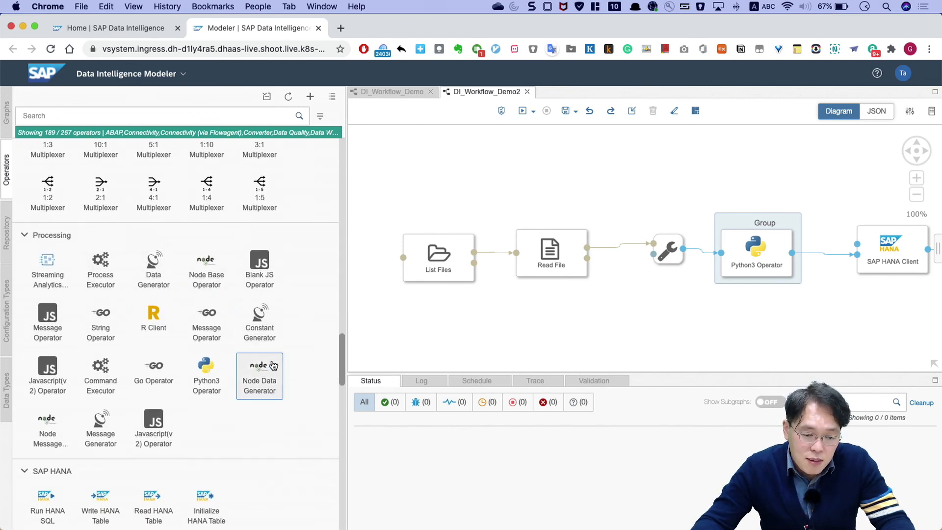
scroll(162, 319, up, 1)
scroll(196, 323, down, 2)
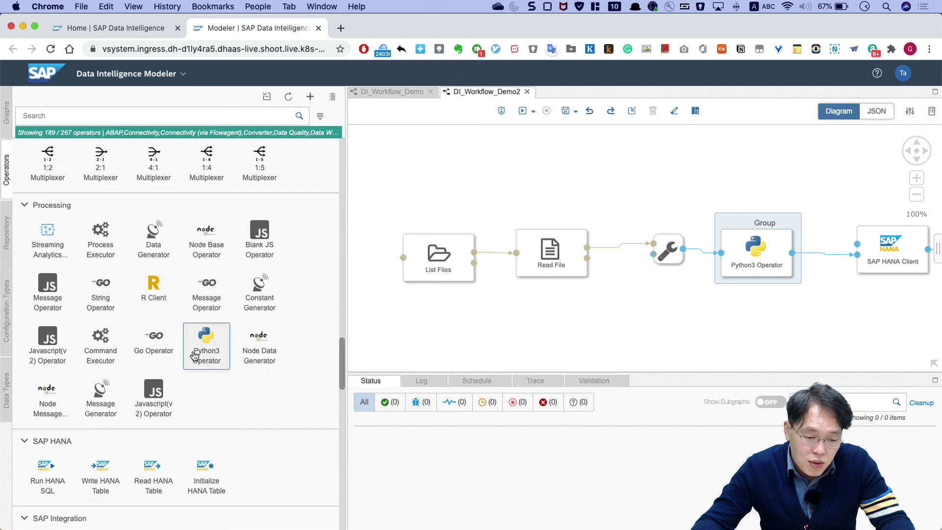
mouse_move(219, 330)
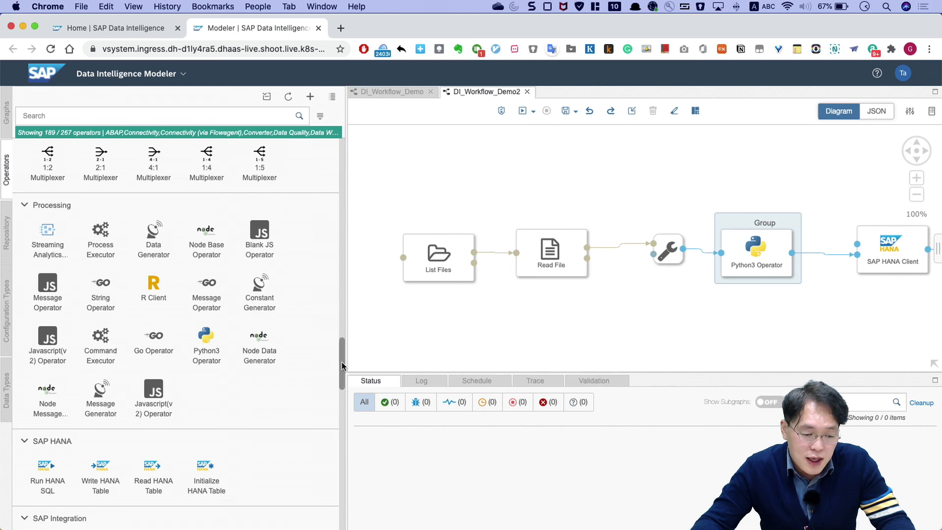
drag(340, 363, 336, 381)
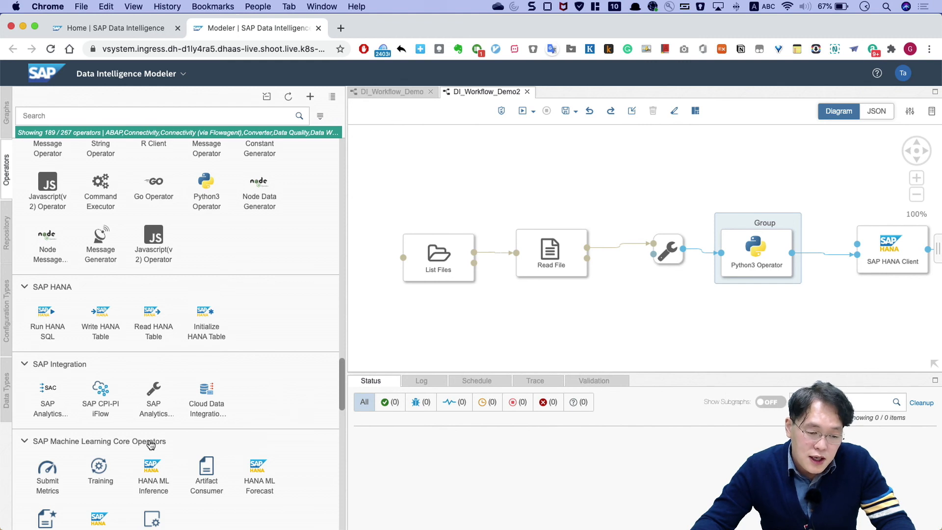
mouse_move(34, 406)
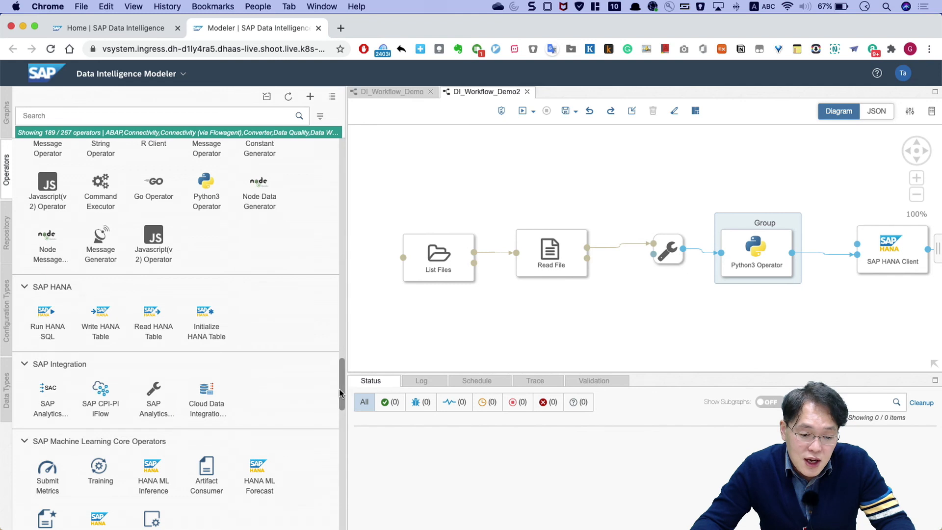
drag(340, 393, 318, 446)
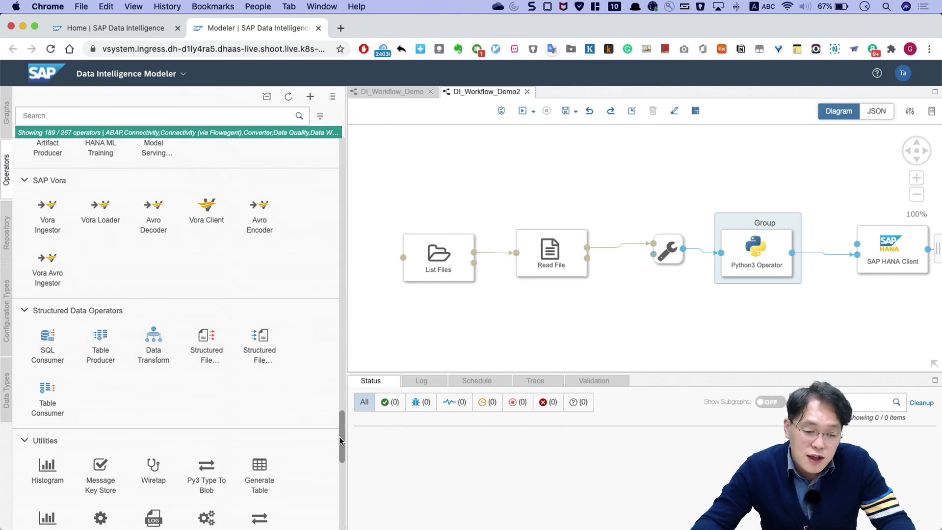
drag(340, 440, 342, 181)
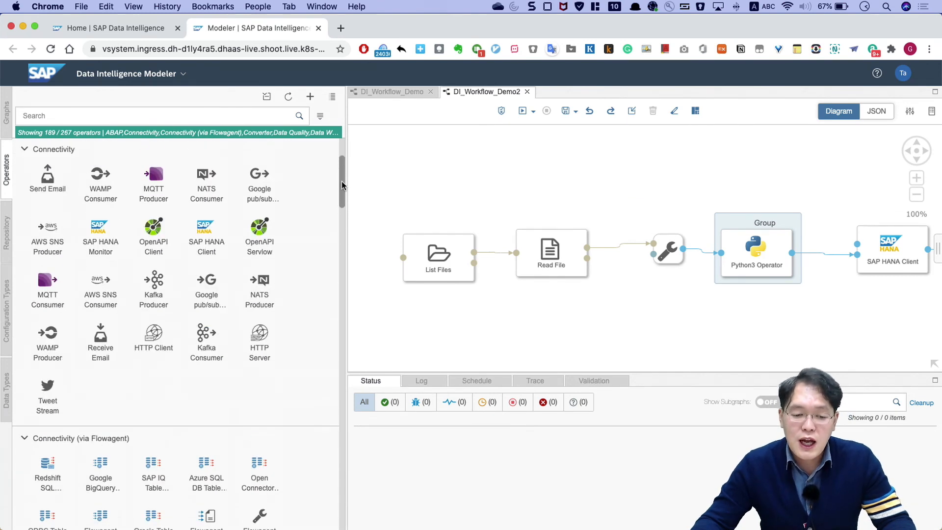
Request more details on the Cluster Table Splitter operator in the ABAP category
scroll(228, 264, up, 5)
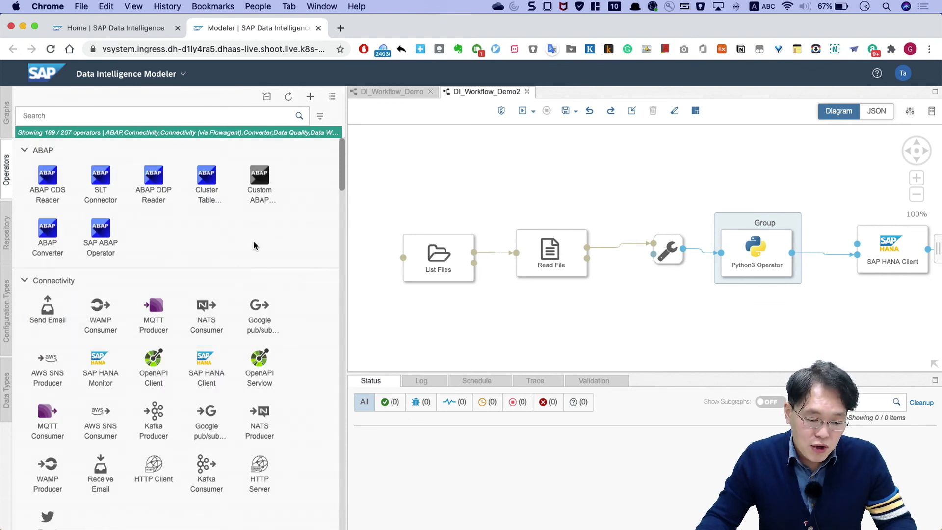
mouse_move(211, 177)
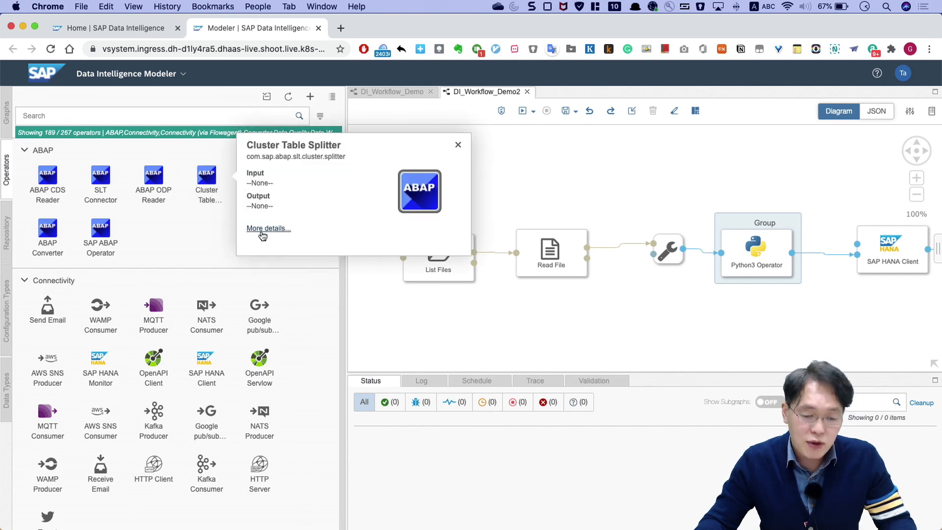
click(262, 231)
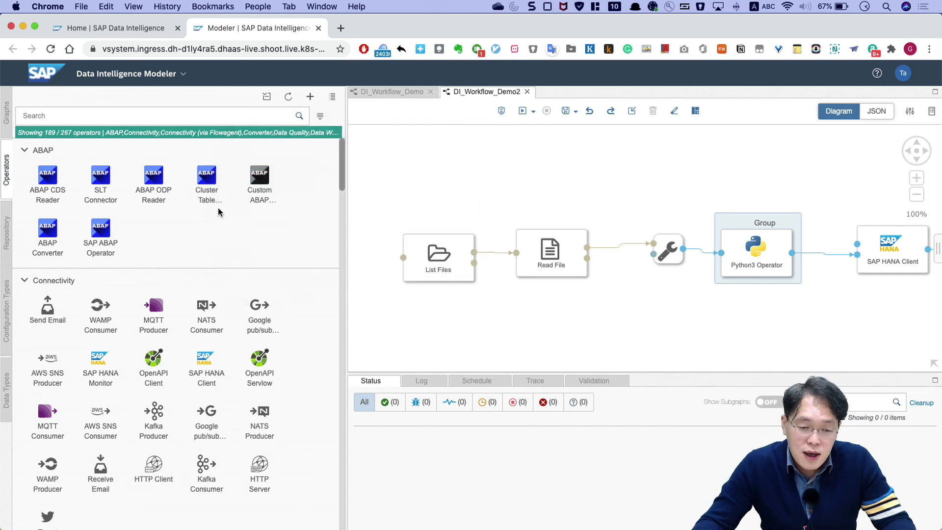
Read the Cluster Table Splitter documentation from the description and example through versioning and new features to the configuration parameters
mouse_move(206, 185)
scroll(319, 234, down, 5)
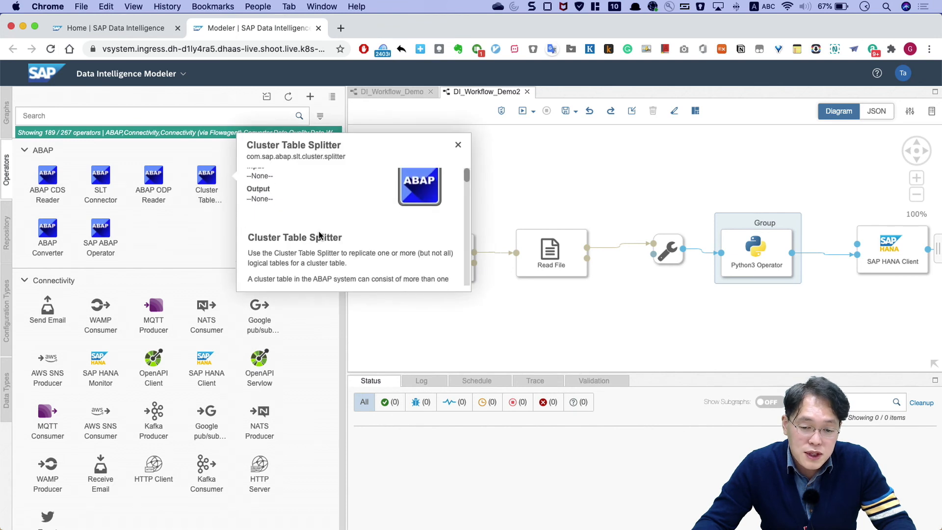
scroll(319, 235, down, 2)
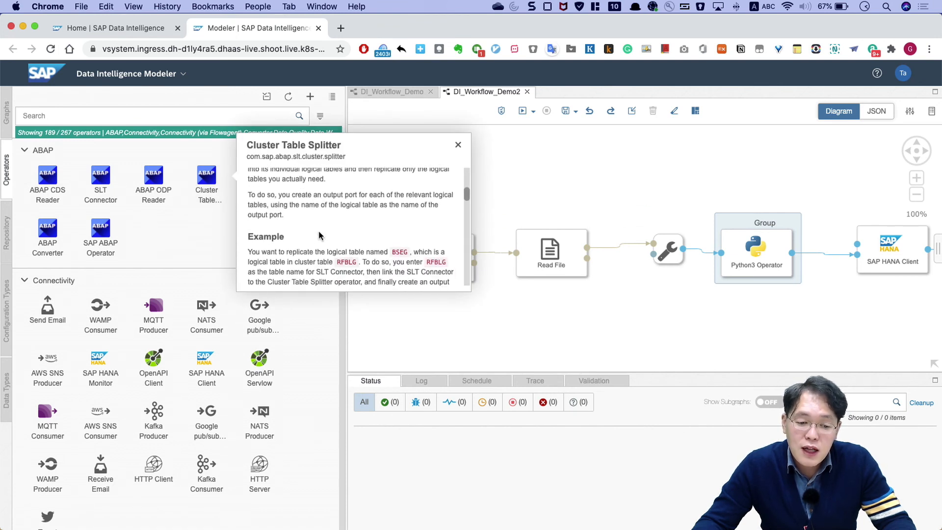
scroll(319, 234, down, 1)
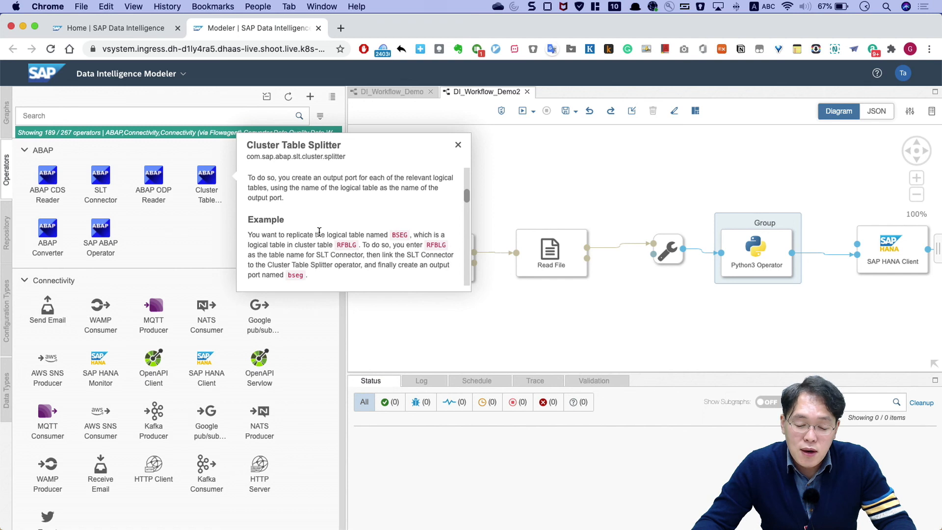
scroll(319, 231, down, 1)
scroll(326, 231, down, 4)
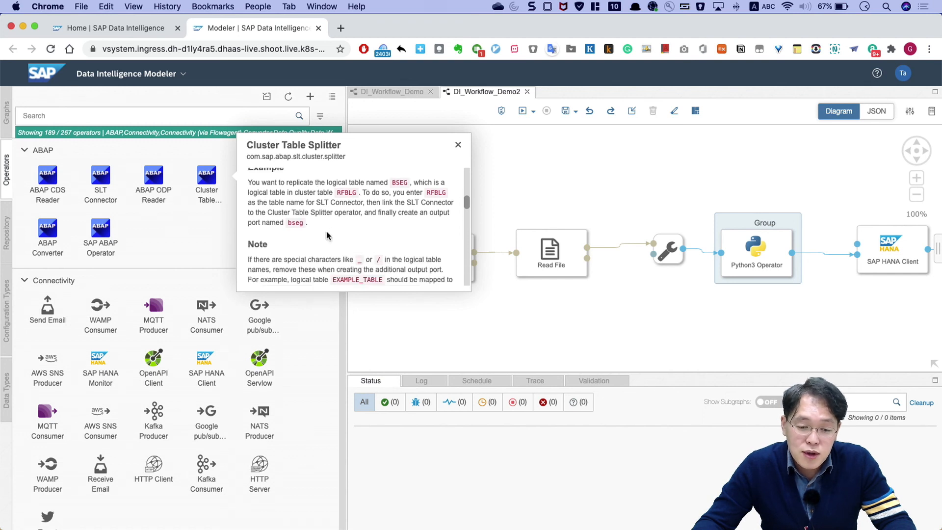
scroll(327, 231, down, 4)
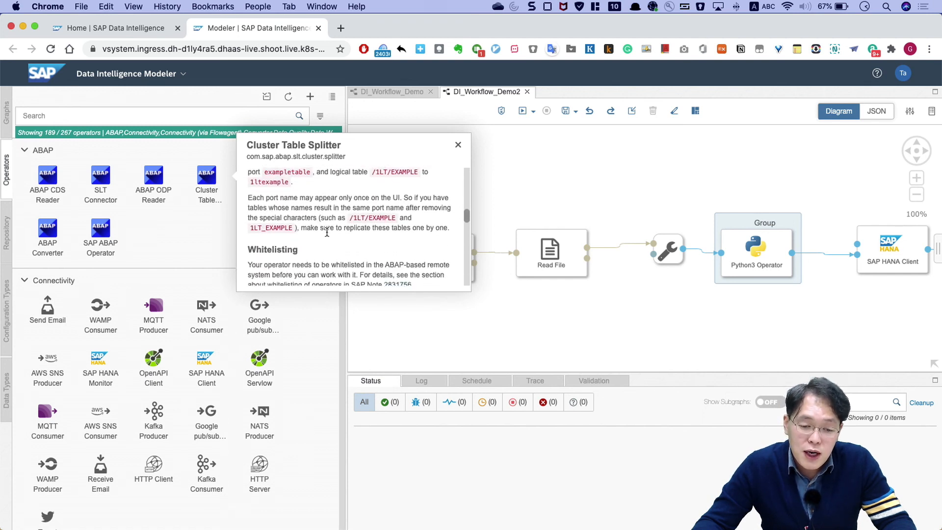
scroll(329, 236, down, 2)
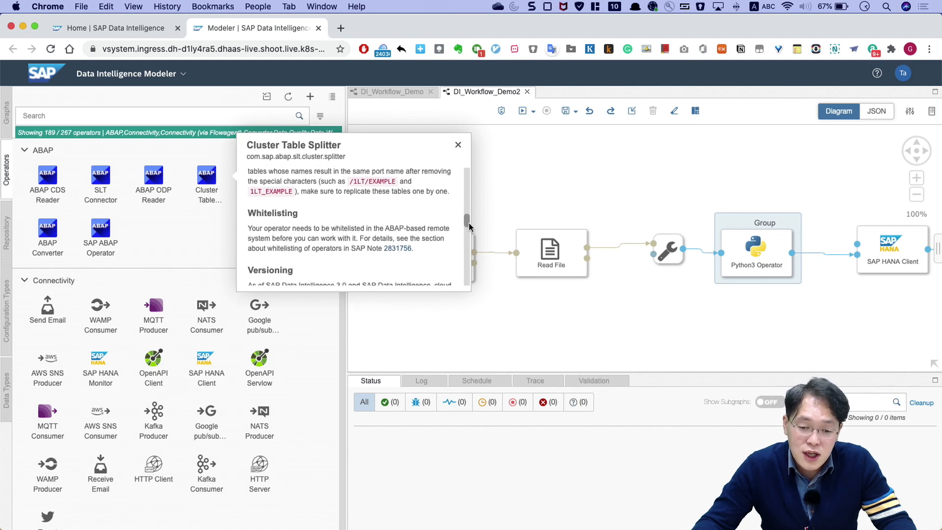
drag(468, 226, 458, 258)
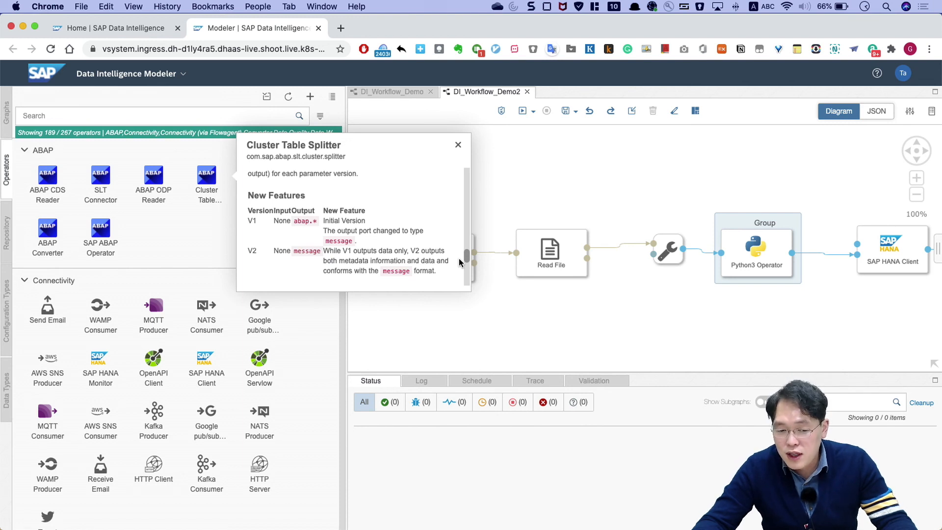
drag(458, 258, 459, 276)
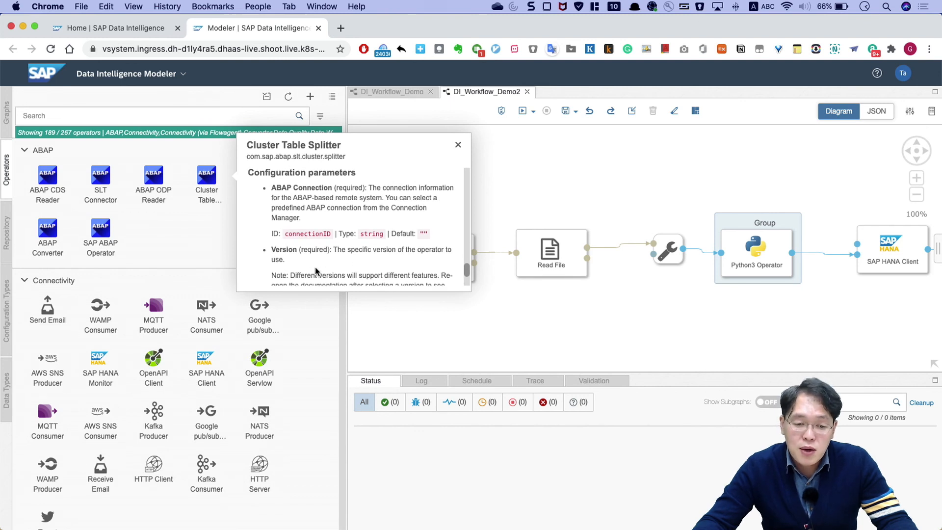
scroll(326, 253, down, 3)
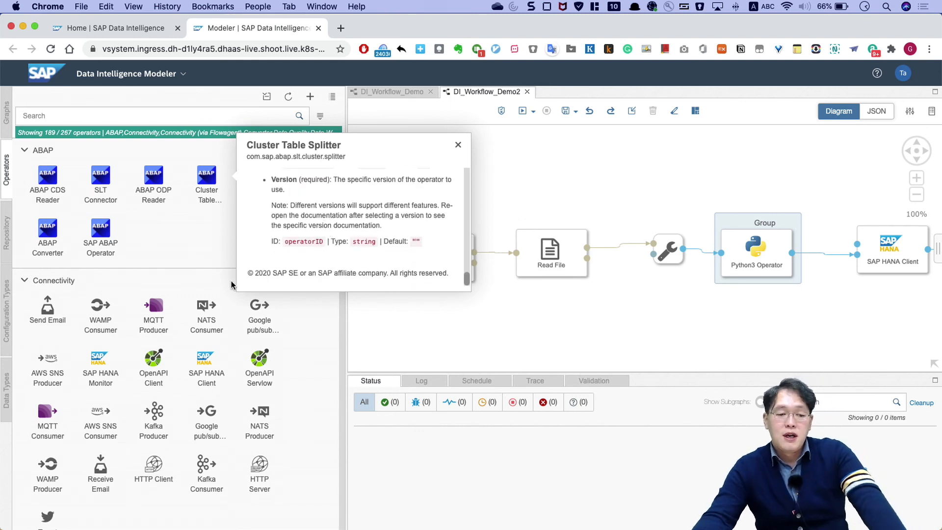
Open the detailed documentation of the OpenAPI Client operator under Connectivity, skim it down to the OAuth2 parameters and close it
scroll(128, 359, down, 1)
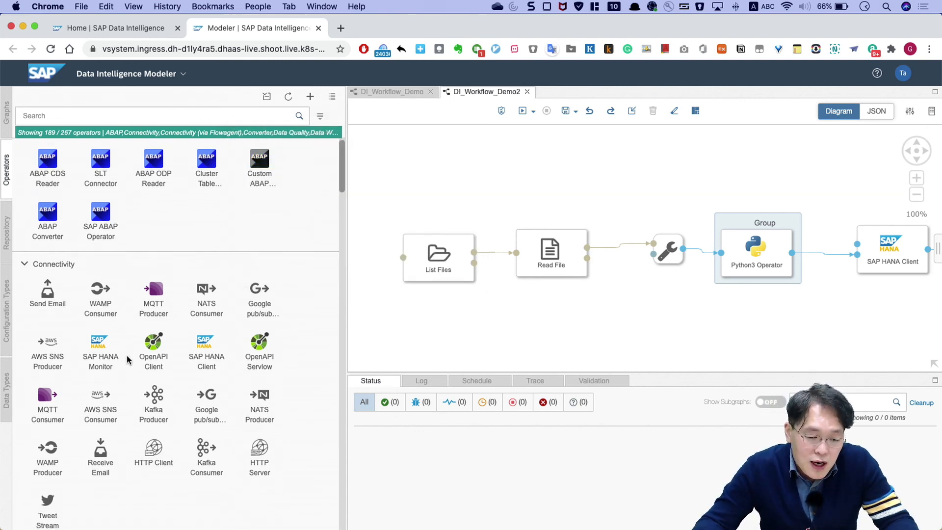
scroll(127, 360, down, 5)
mouse_move(148, 220)
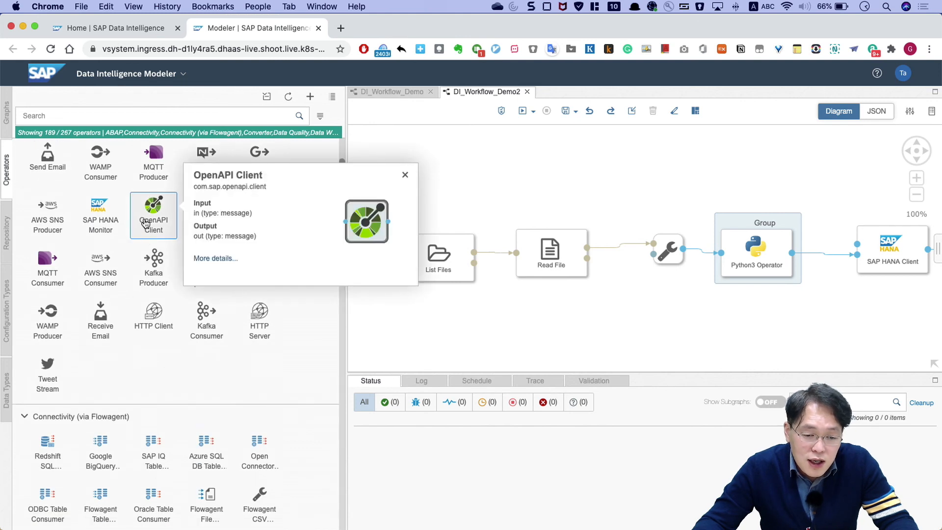
click(211, 260)
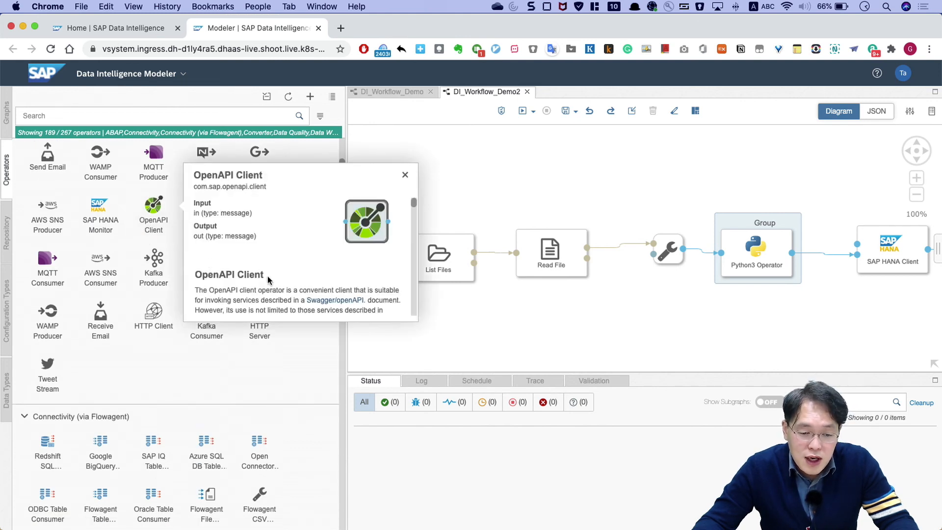
scroll(271, 280, down, 3)
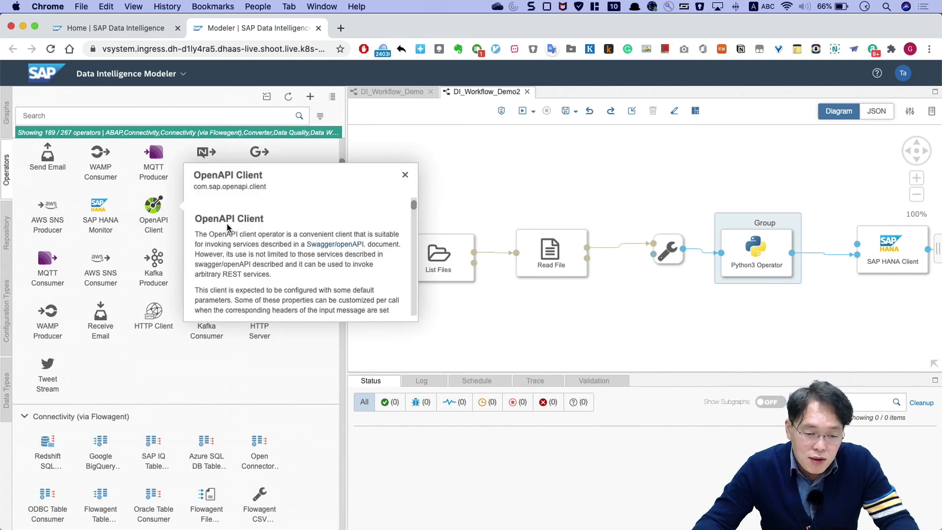
mouse_move(163, 230)
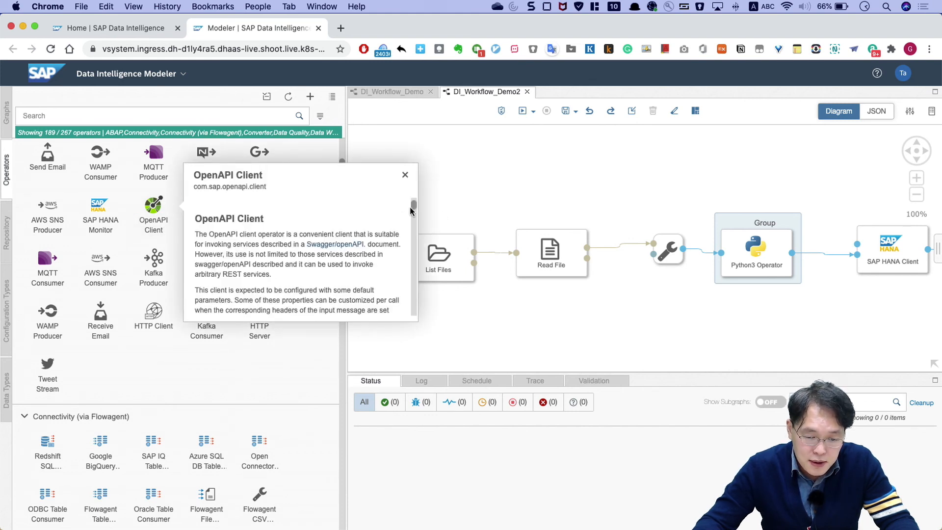
drag(413, 210, 403, 288)
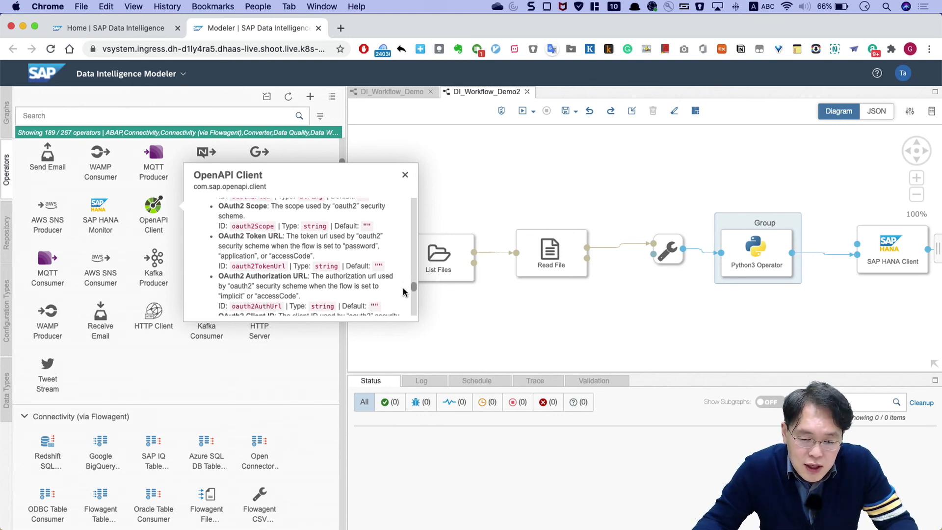
click(484, 317)
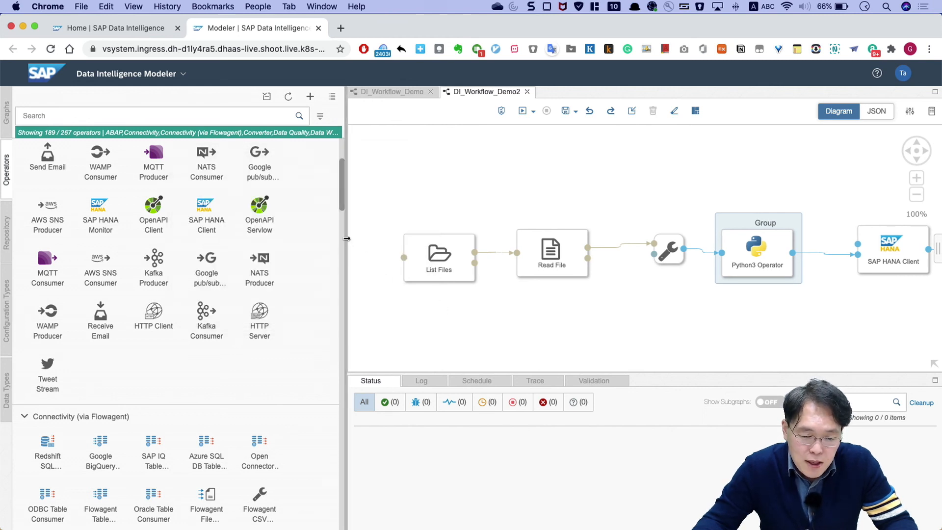
Narrow the operator list to enlarge the canvas and switch to the DI_Workflow_Demo graph
drag(347, 239, 219, 234)
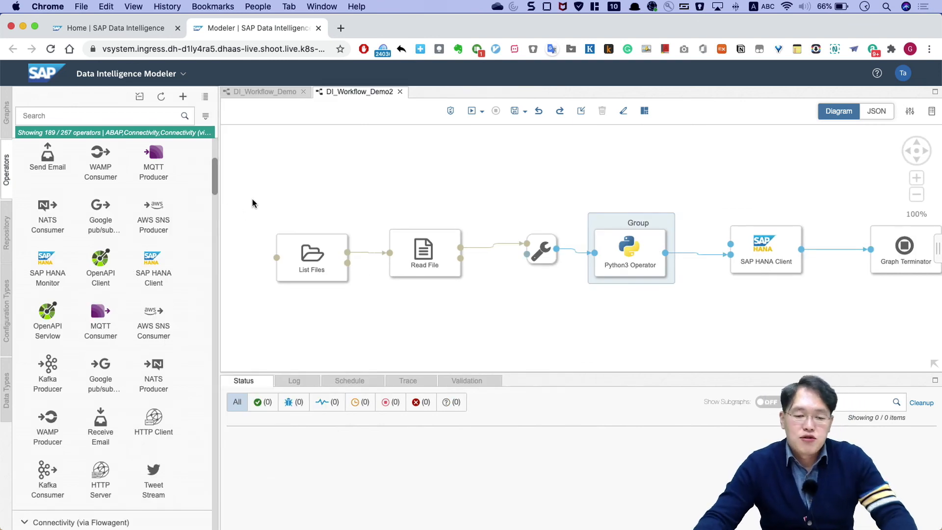
click(272, 96)
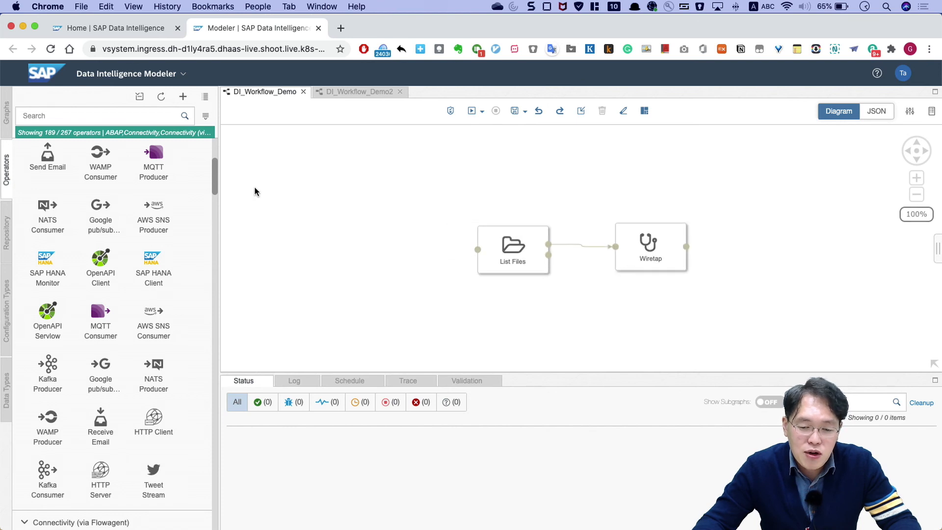
drag(730, 320, 590, 287)
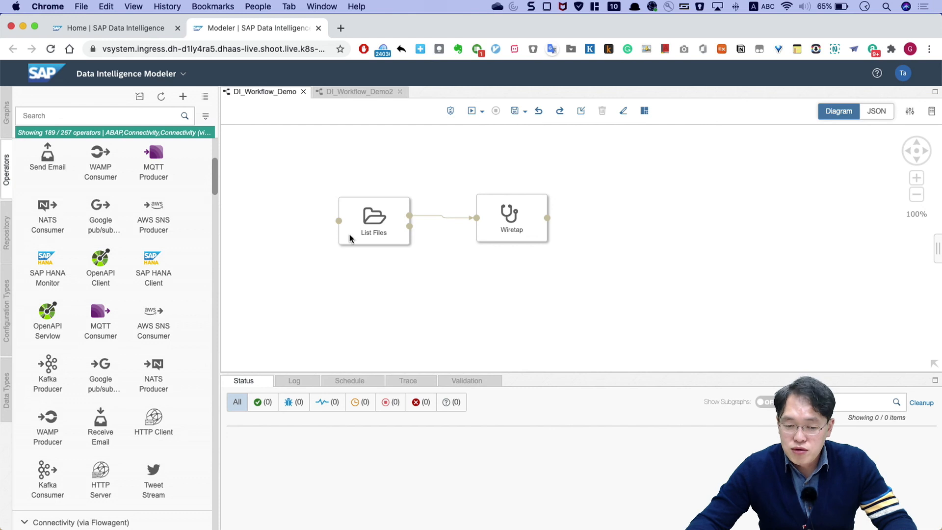
Open the configuration of the List Files operator, widen it and review its properties down to List directories
click(360, 216)
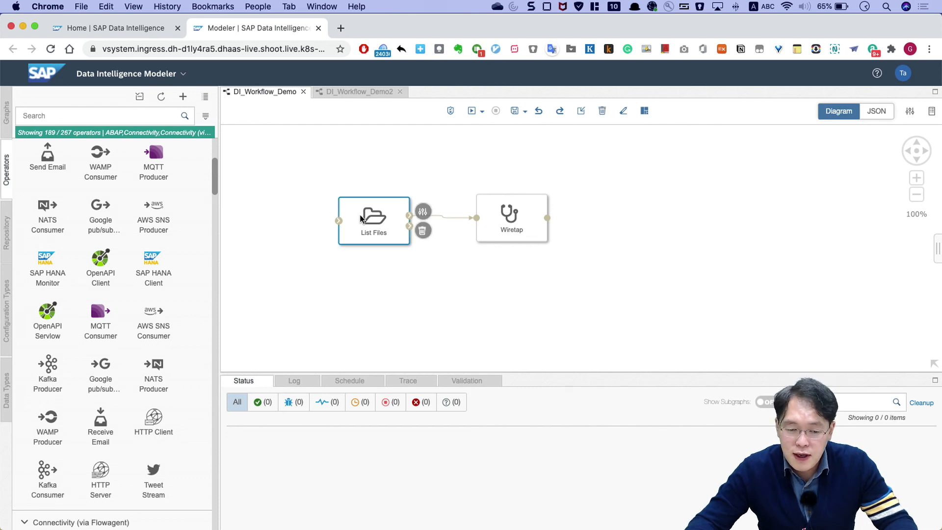
click(422, 212)
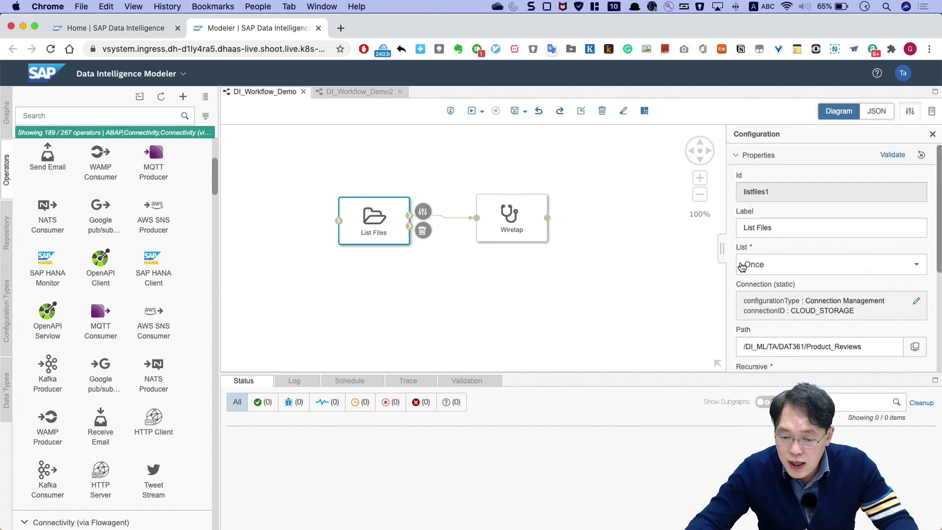
drag(721, 249, 641, 250)
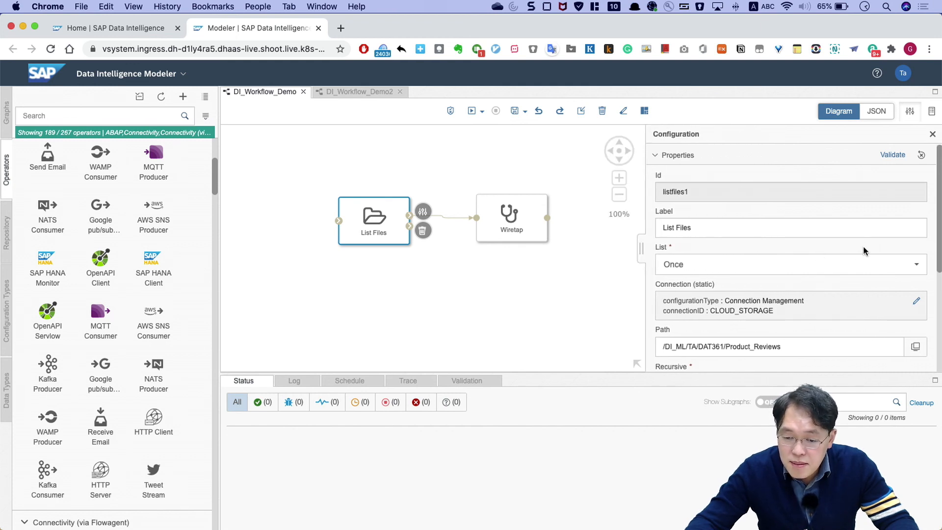
drag(937, 234, 936, 270)
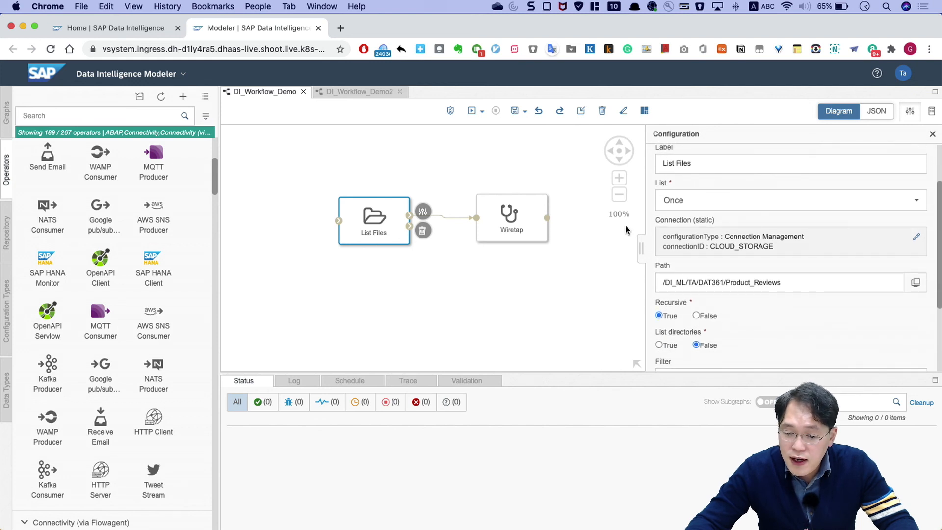
Inspect the available connection IDs for the List Files operator's static connection, pick CLOUD_STORAGE and cancel the edit
click(917, 239)
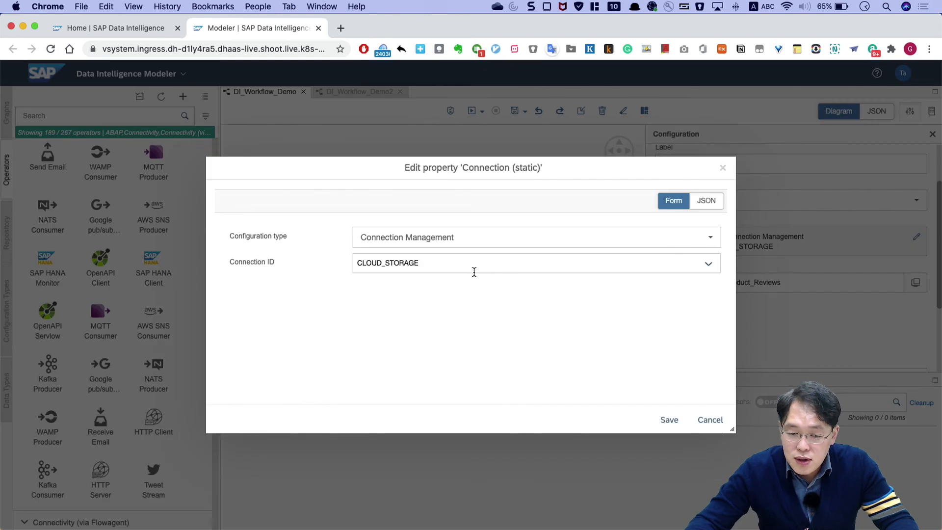
click(713, 265)
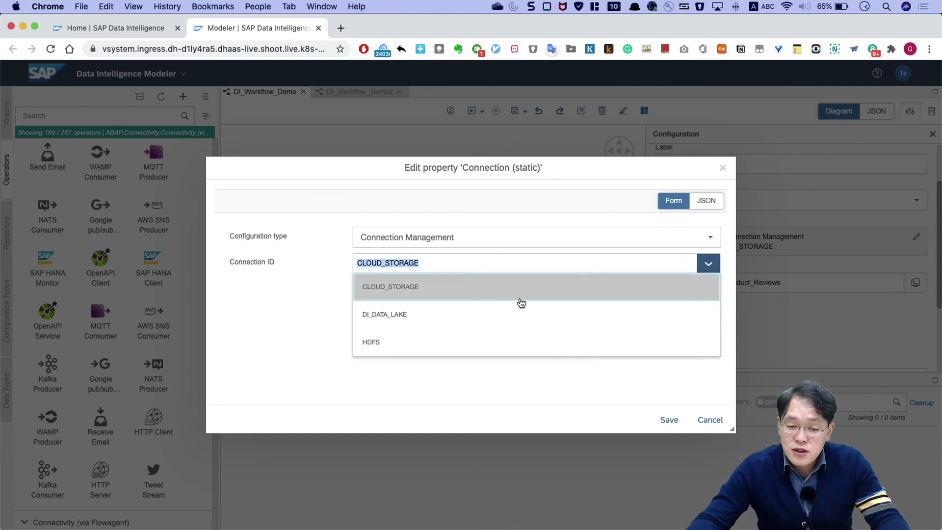
click(420, 289)
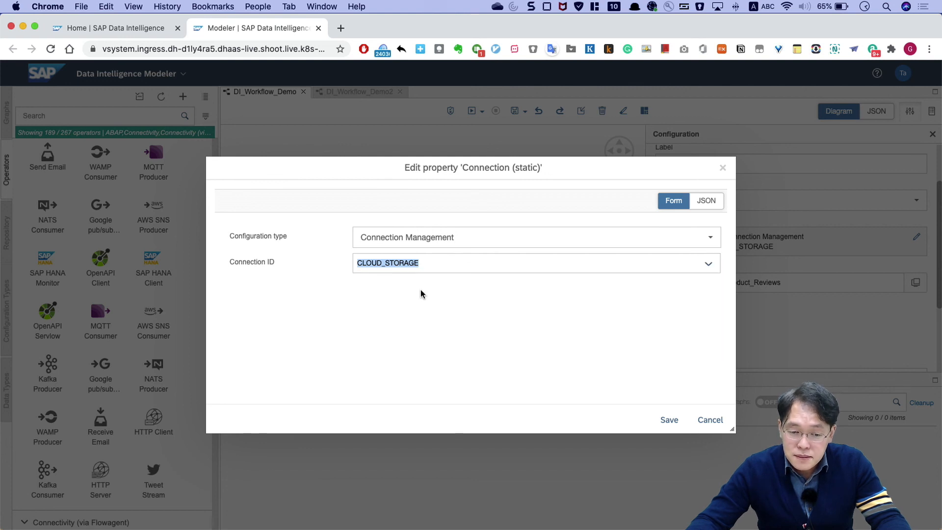
click(710, 419)
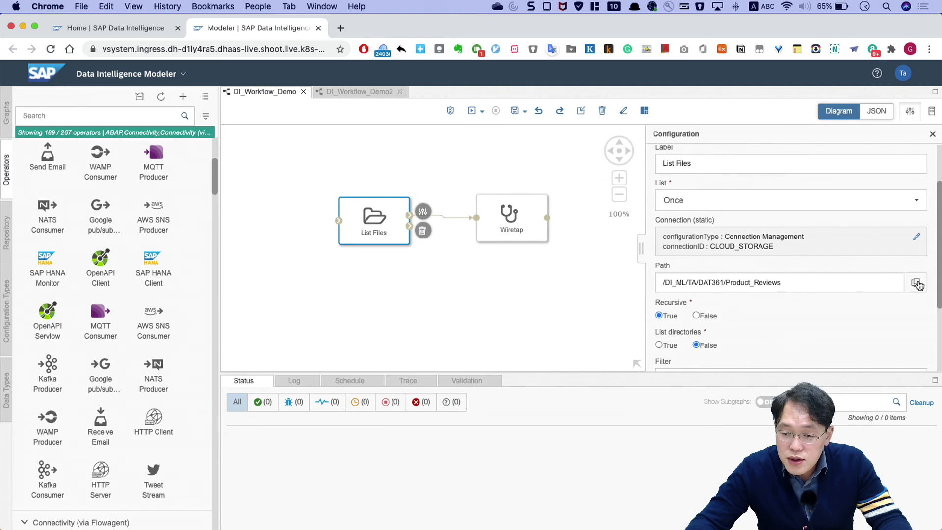
Browse the List Files operator's path selection through DI_ML, TA and DAT361 and select the Product_Reviews folder
click(916, 283)
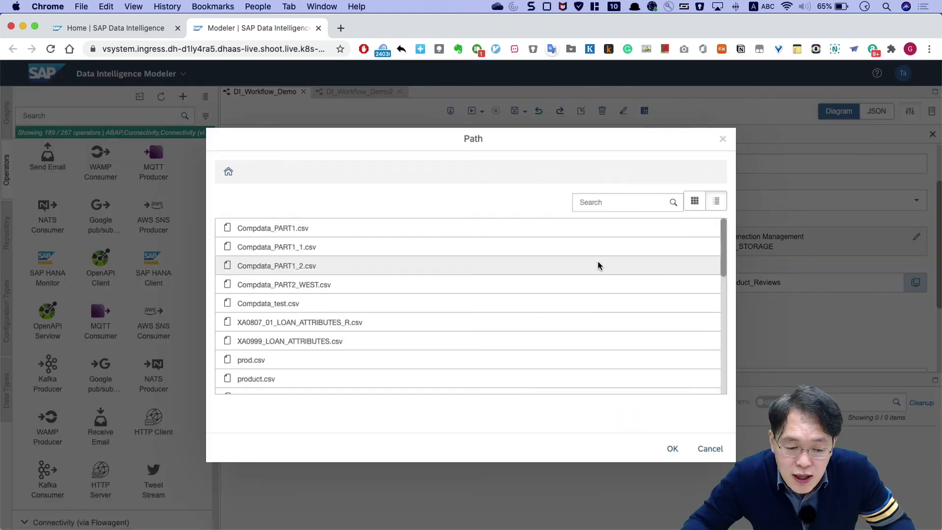
scroll(441, 320, down, 10)
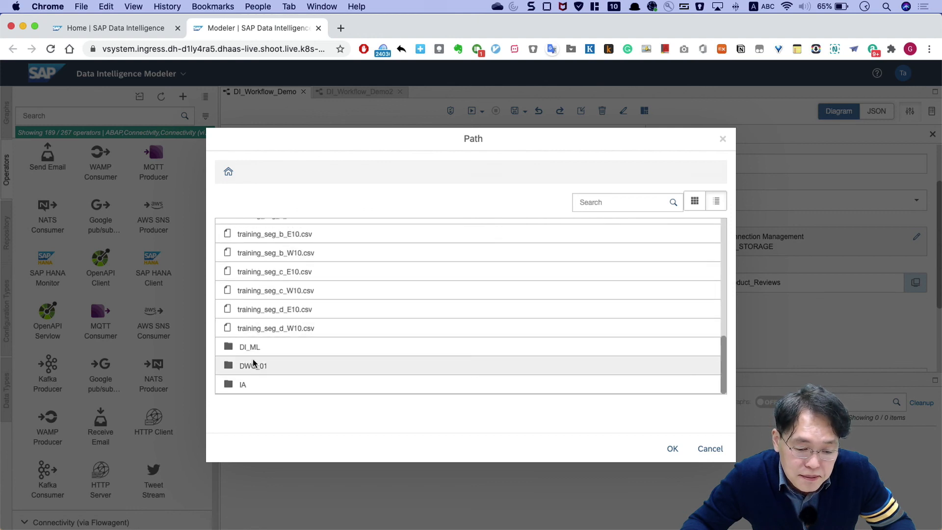
drag(348, 143, 249, 106)
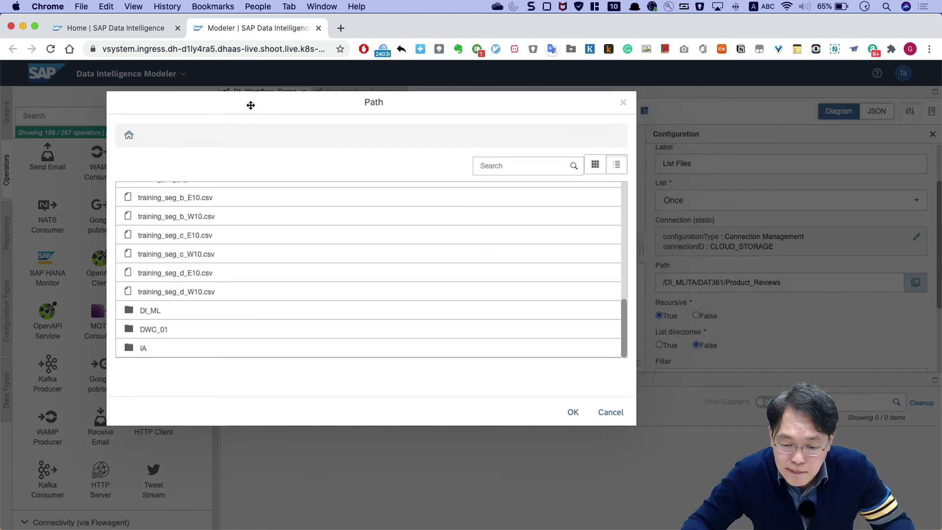
double_click(152, 313)
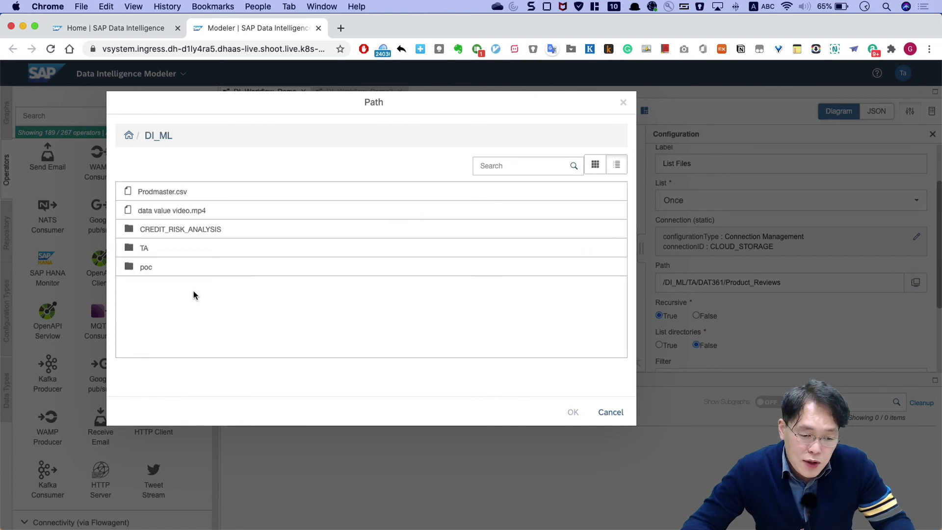
double_click(143, 248)
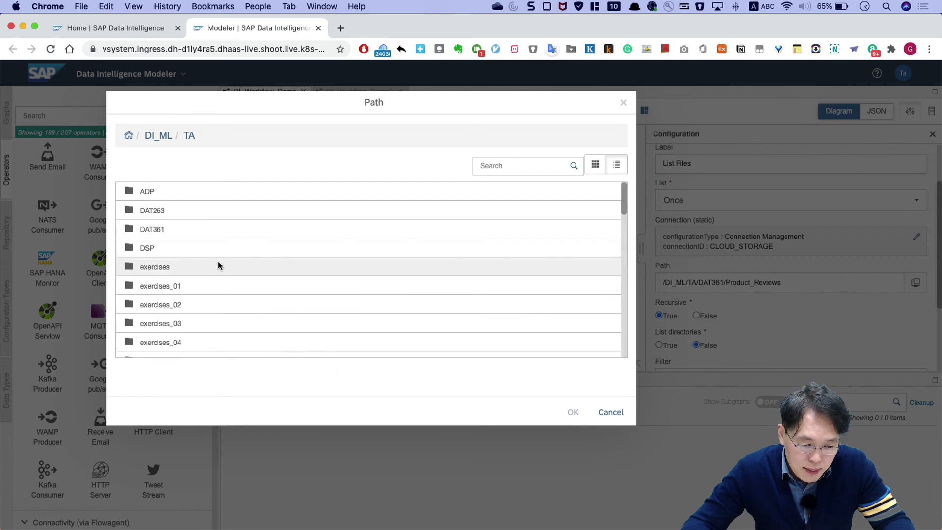
click(158, 232)
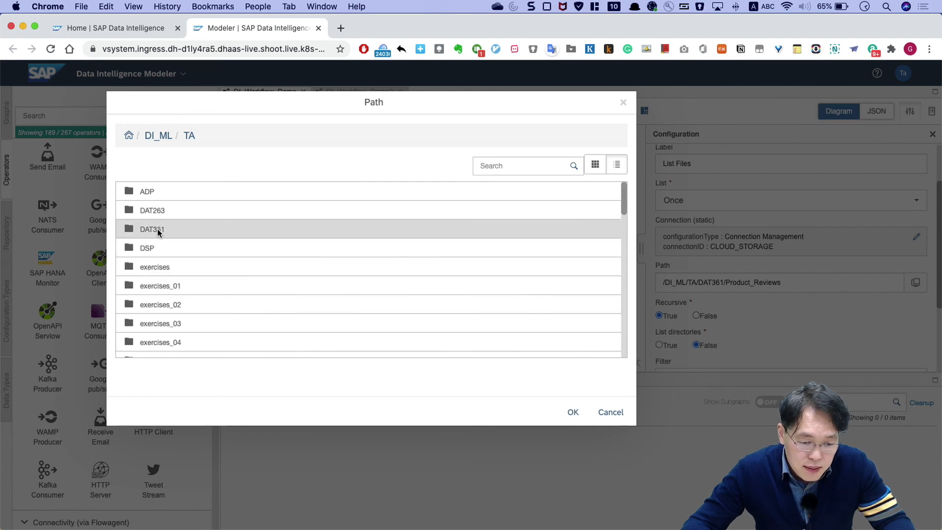
double_click(157, 233)
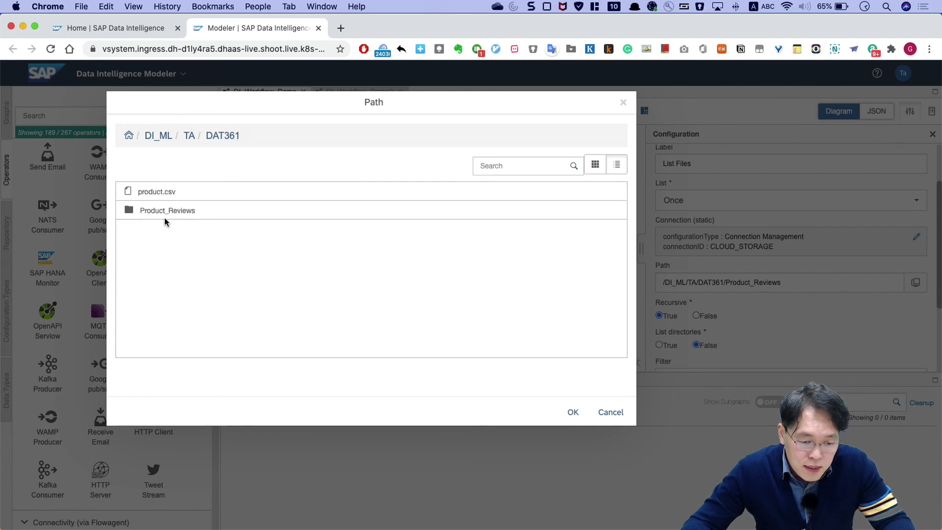
click(166, 211)
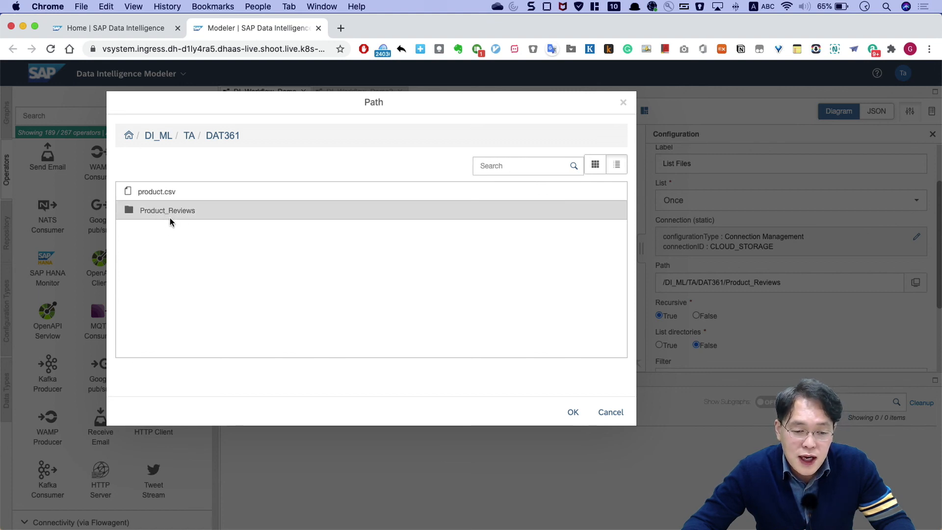
Switch to the Metadata Explorer and browse the CLOUD_STORAGE connection to the folder DI_ML/TA/DAT361/Product_Reviews
click(123, 25)
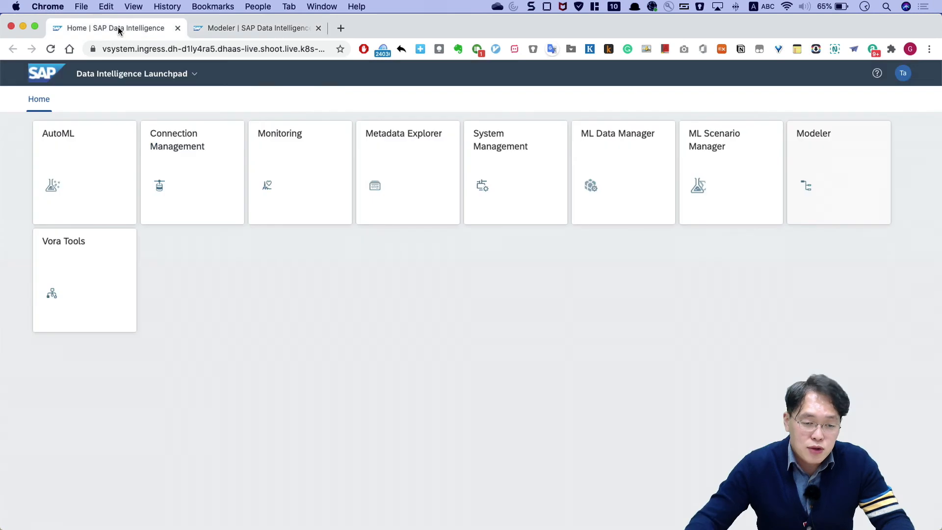
click(418, 197)
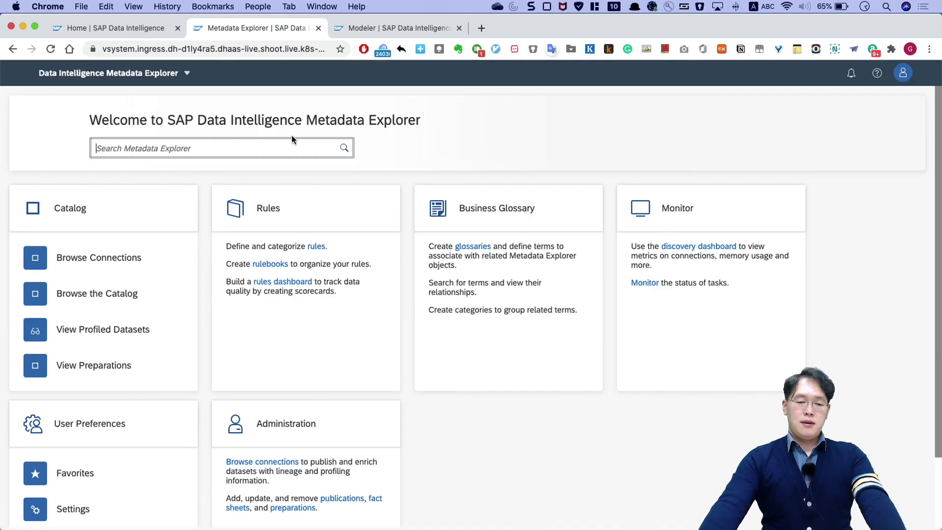
click(130, 261)
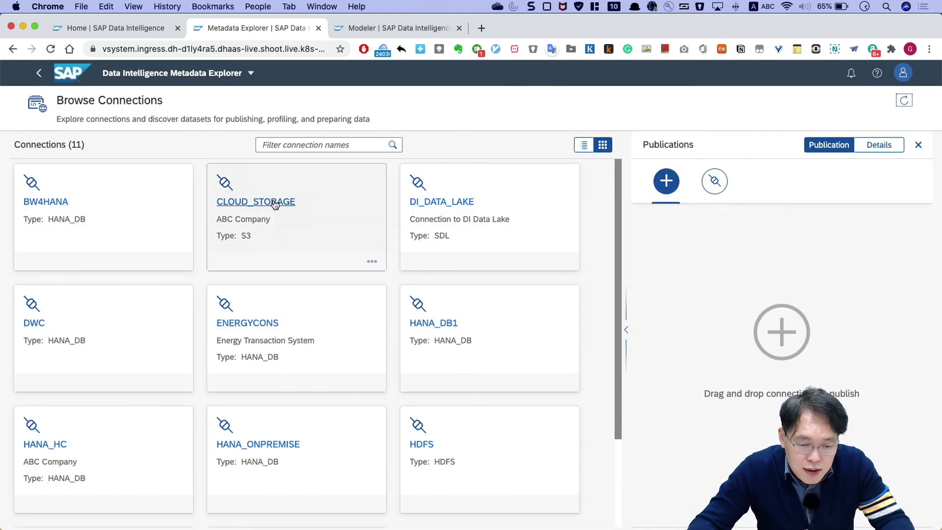
click(274, 203)
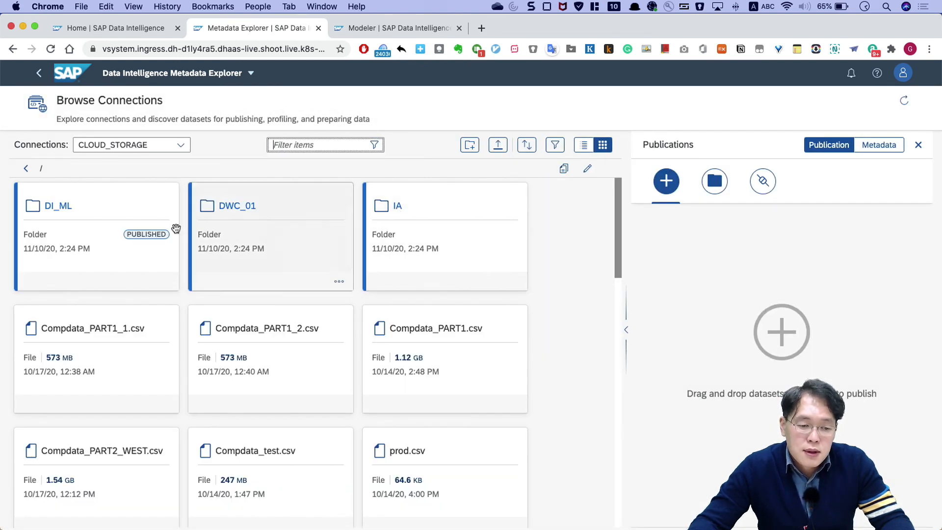
click(55, 210)
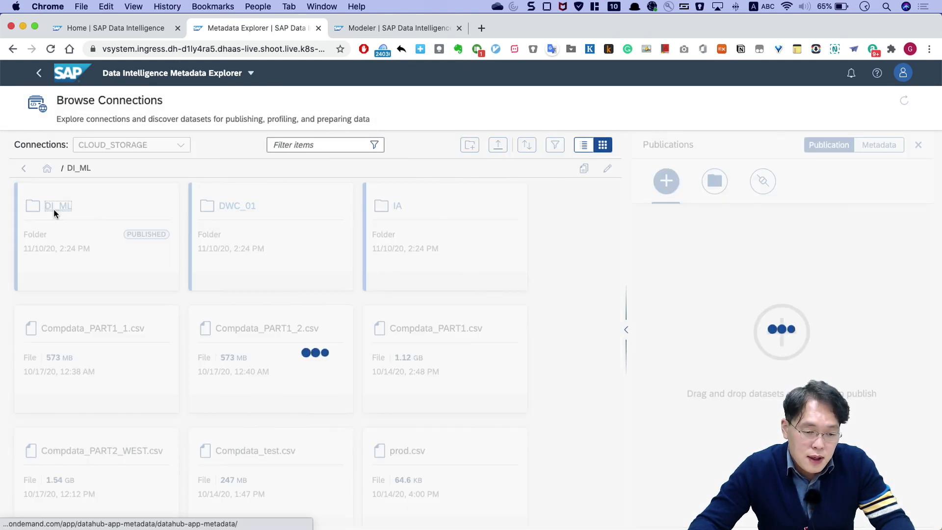
click(398, 206)
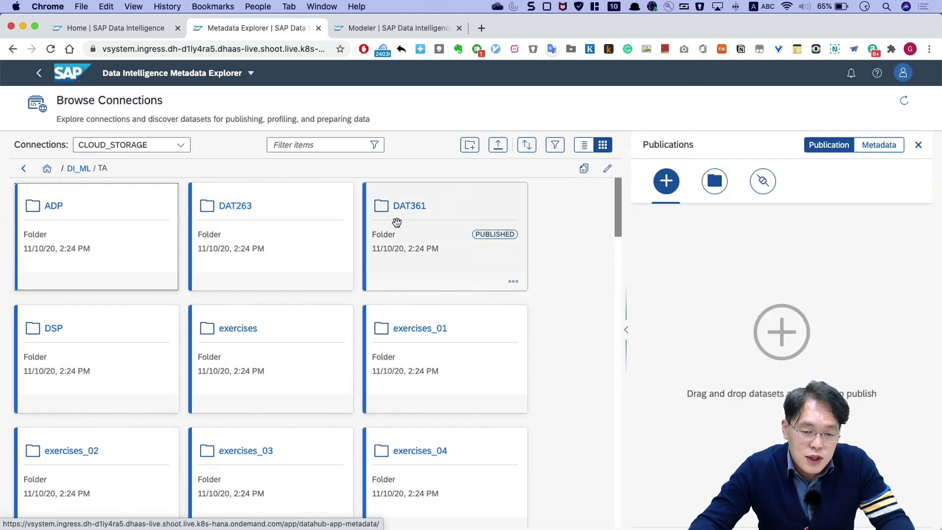
click(419, 211)
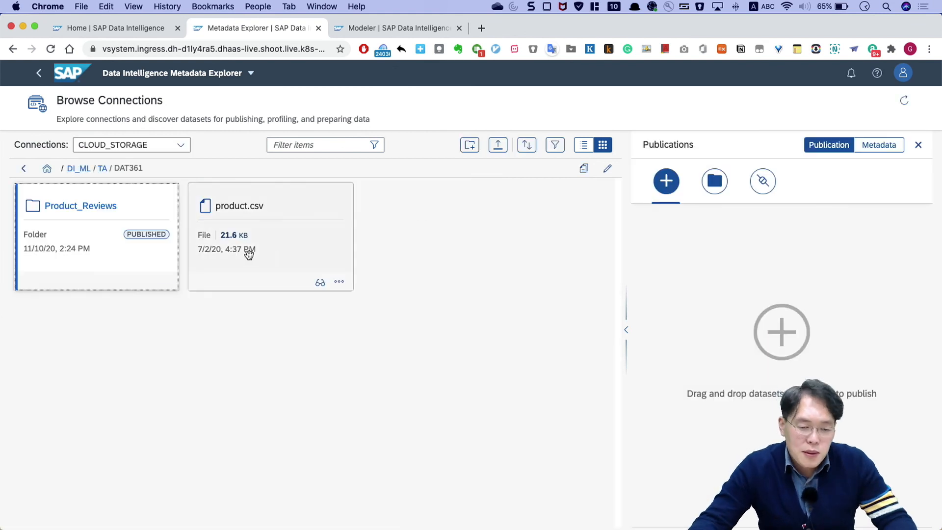
click(108, 208)
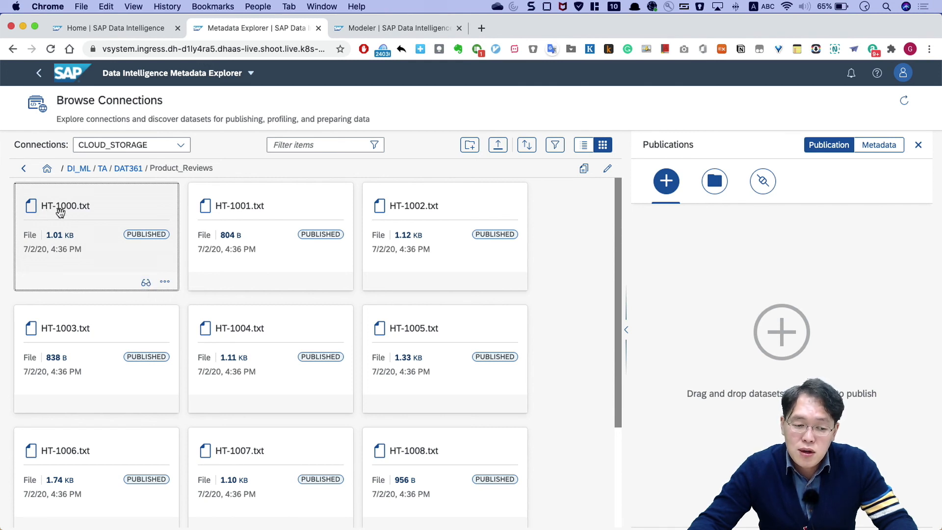
Preview the data of HT-1000.txt, widen column C1 to read the full reviews and return to the folder
click(146, 283)
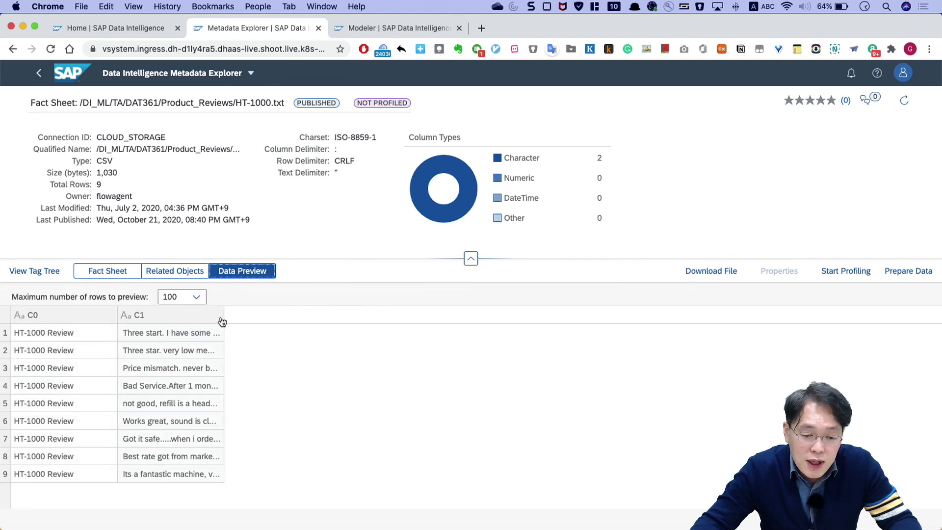
drag(223, 317, 781, 336)
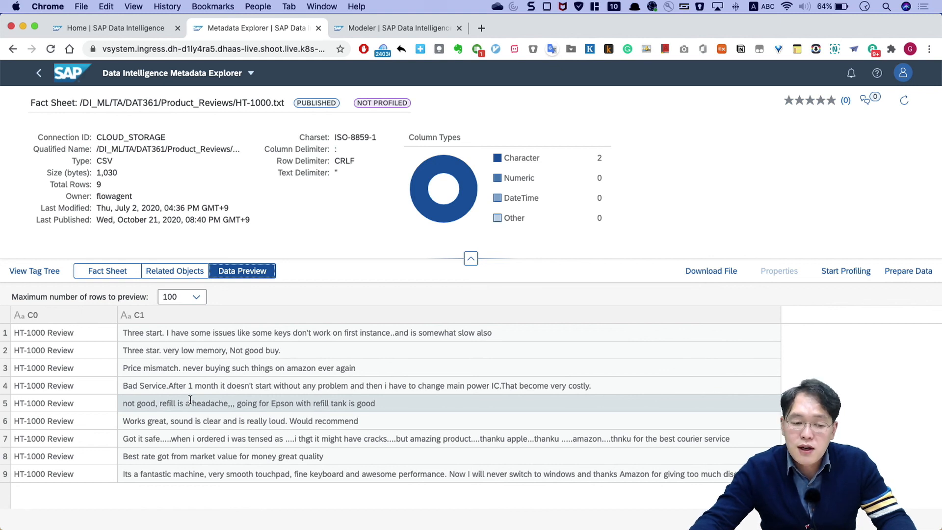
click(14, 50)
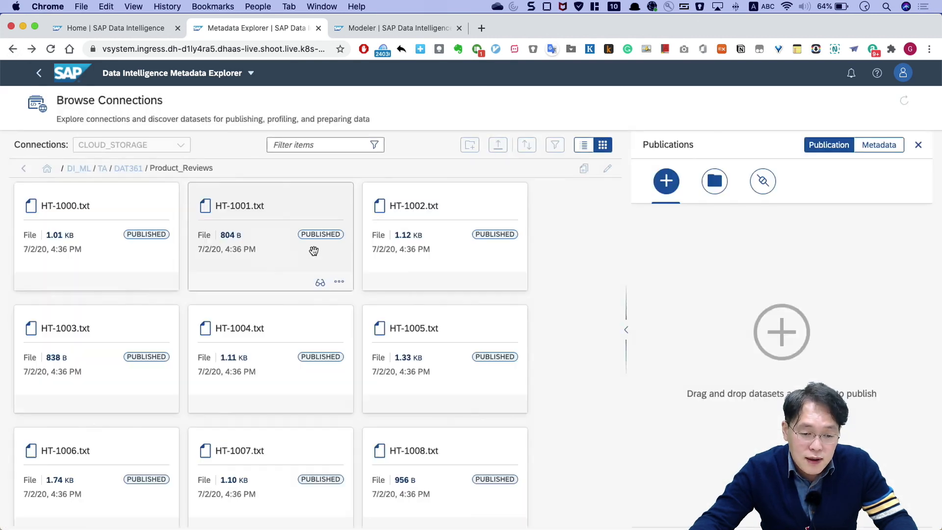
Preview the data of HT-1002.txt with column C1 widened, and return to look through the files in Product_Reviews
click(300, 279)
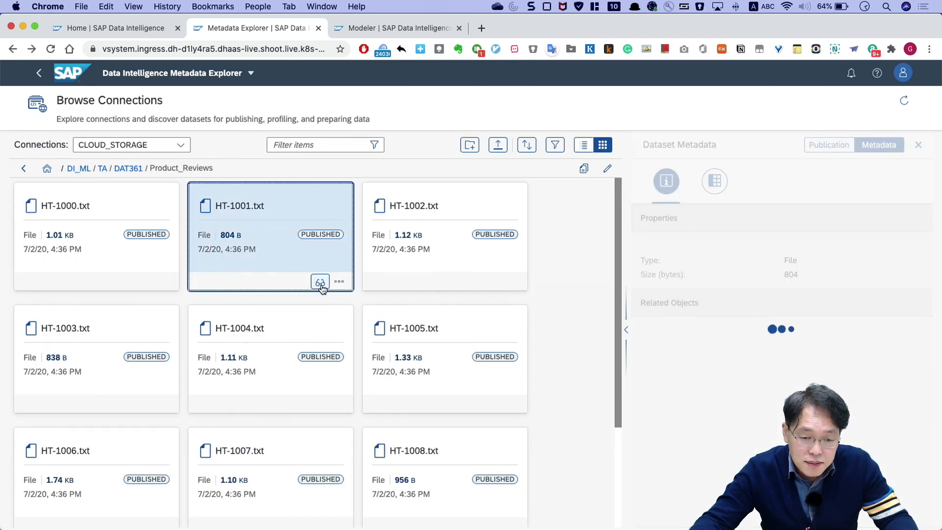
click(494, 281)
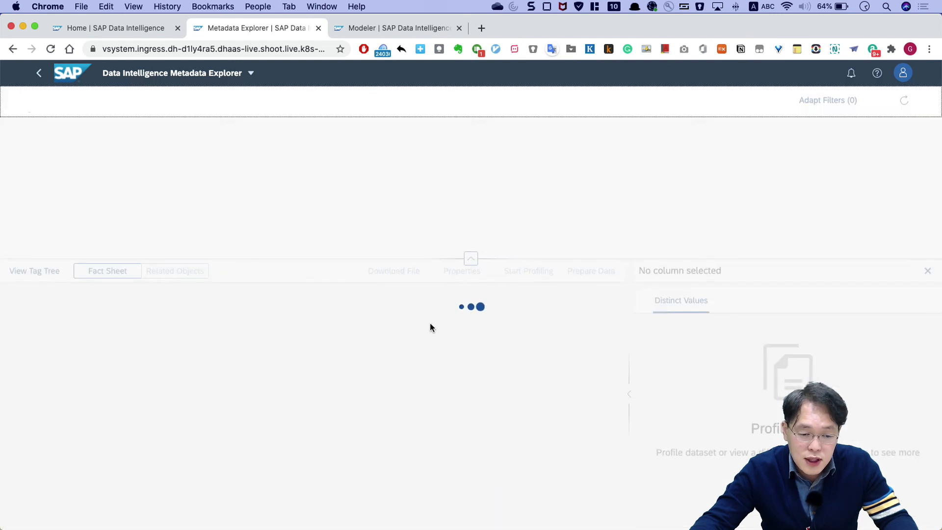
click(243, 273)
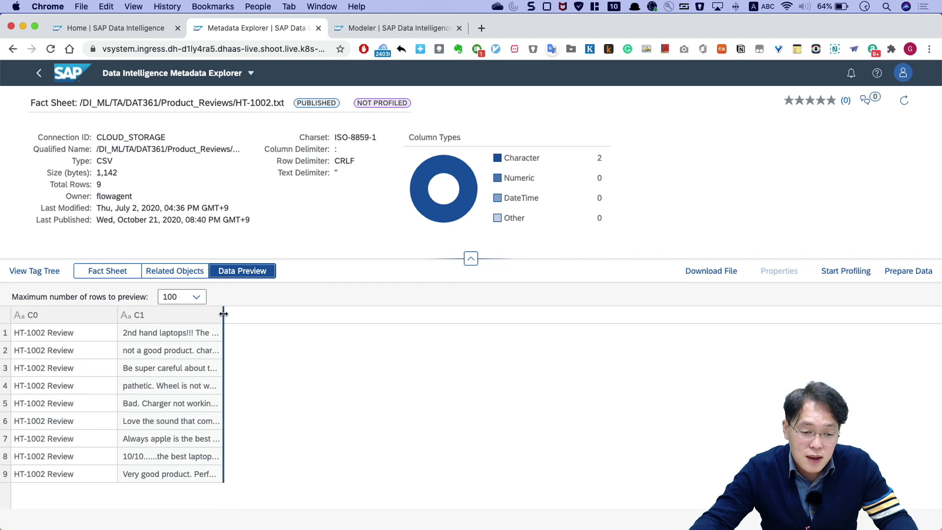
drag(222, 315, 616, 350)
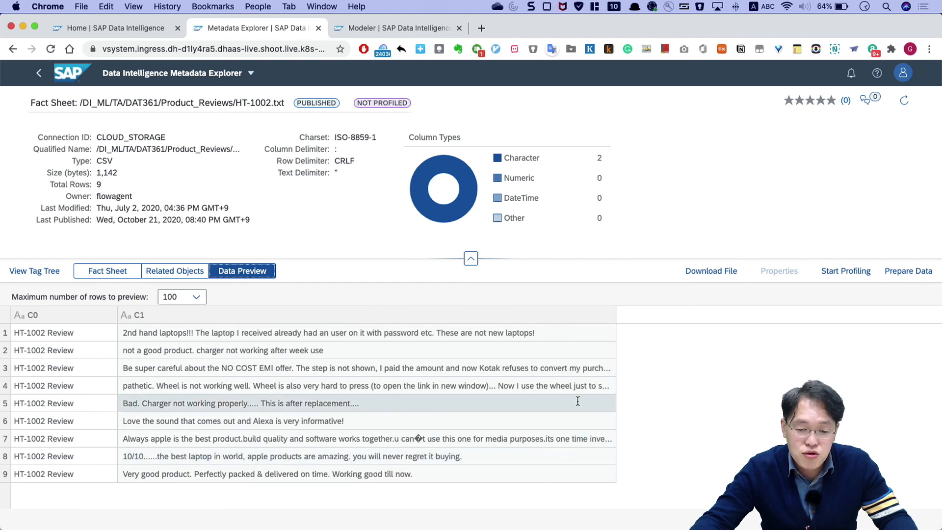
drag(615, 316, 748, 338)
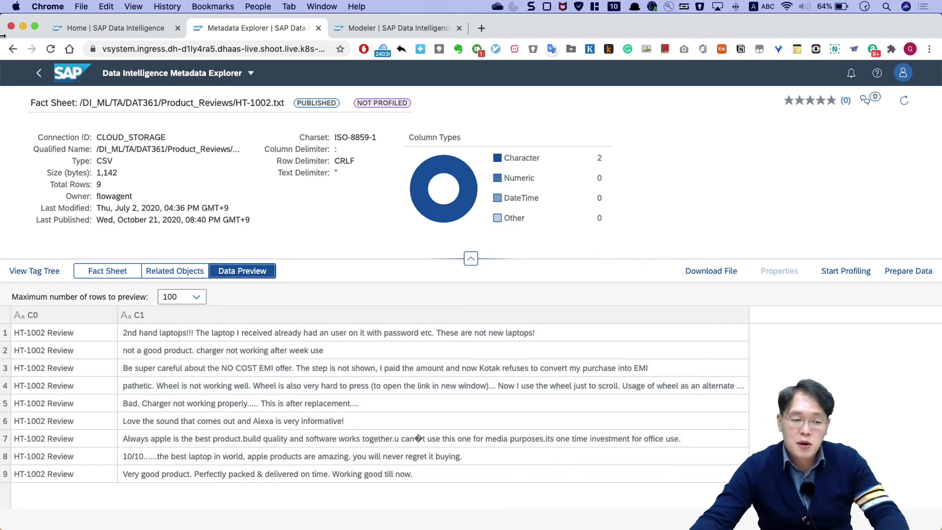
click(10, 51)
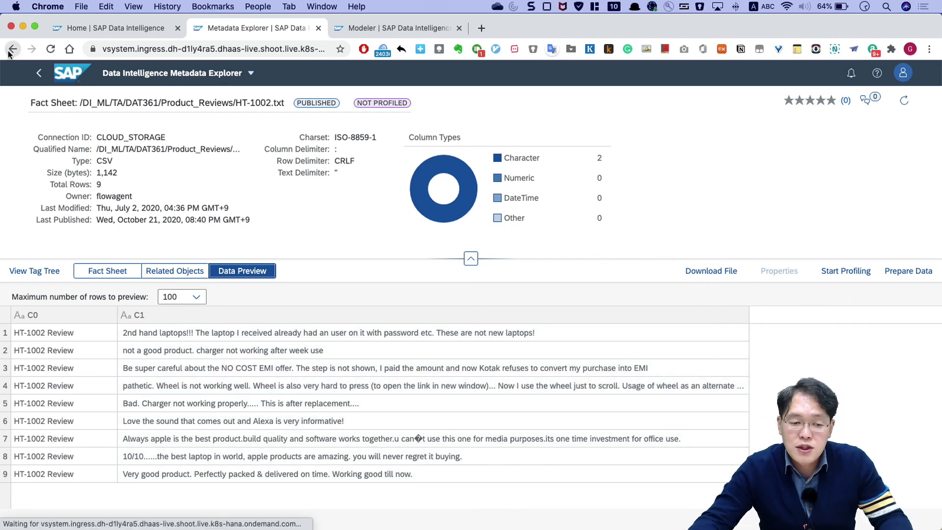
scroll(322, 320, down, 3)
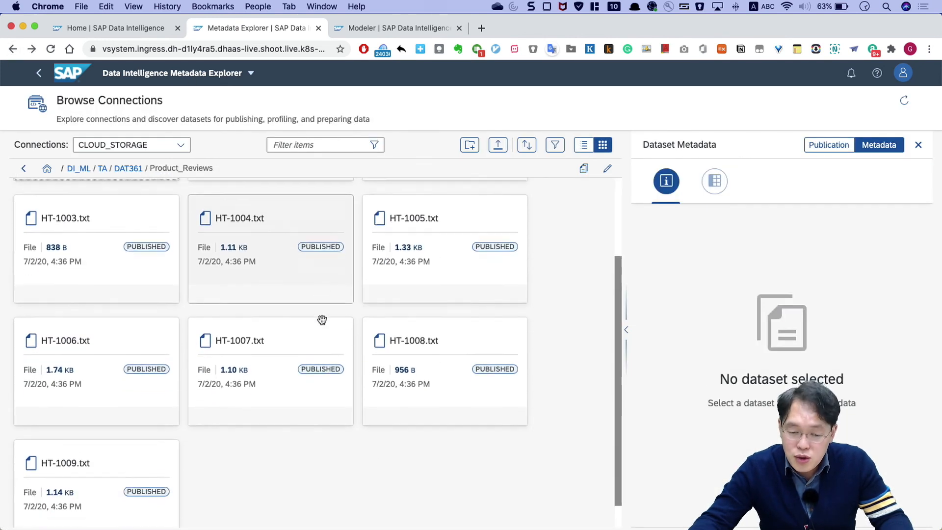
scroll(322, 319, up, 3)
scroll(321, 320, up, 1)
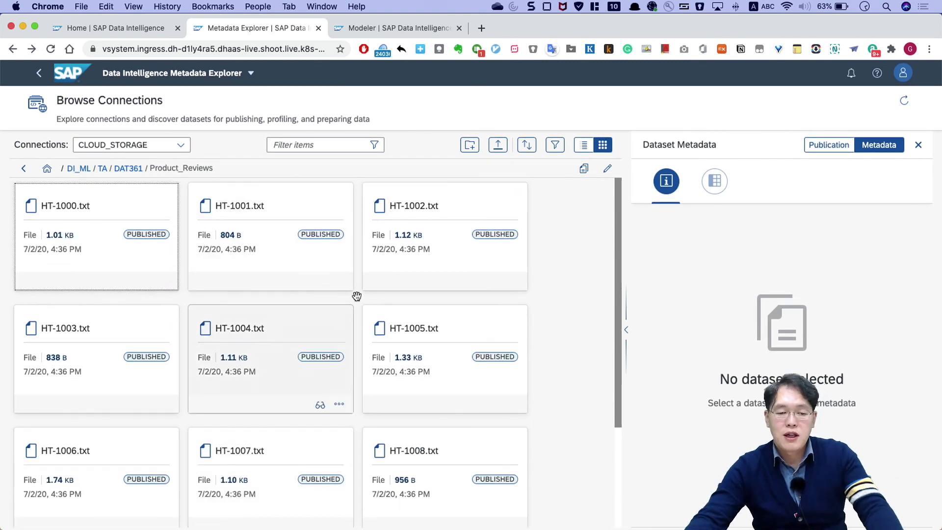
Return to the Modeler, cancel the path selection and review the List Files properties down to the filter pattern
click(382, 28)
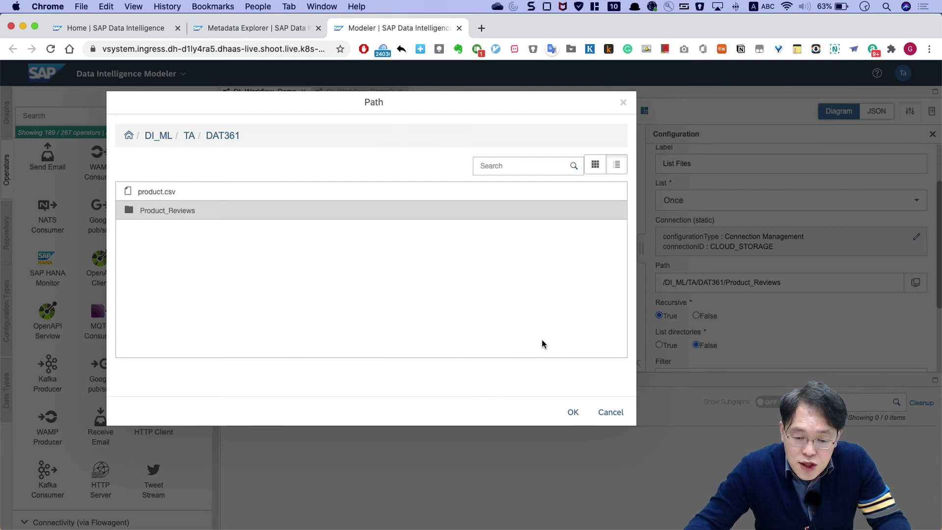
click(606, 416)
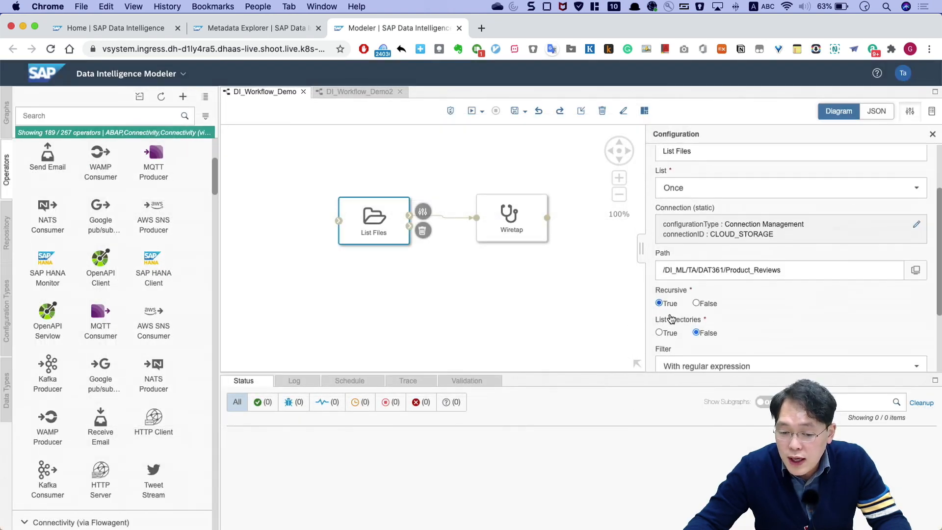
scroll(680, 318, down, 2)
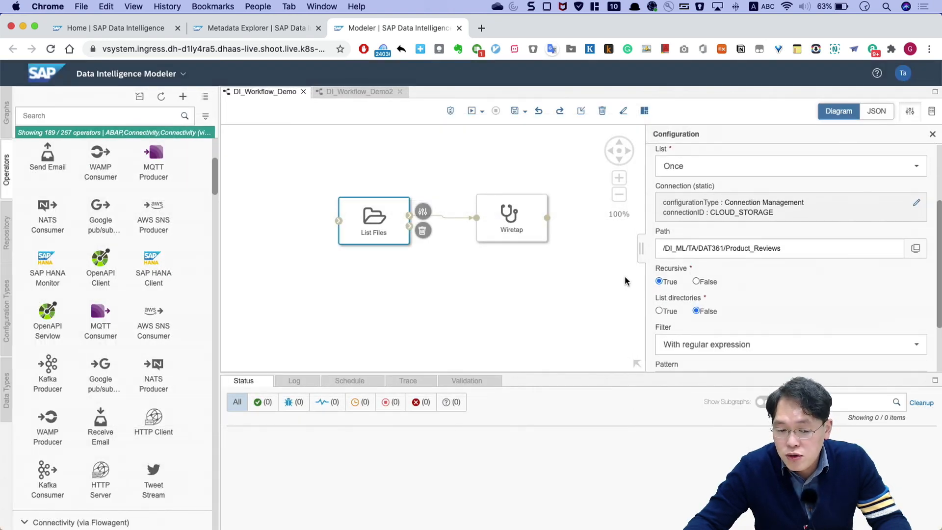
scroll(758, 292, down, 2)
scroll(757, 292, down, 1)
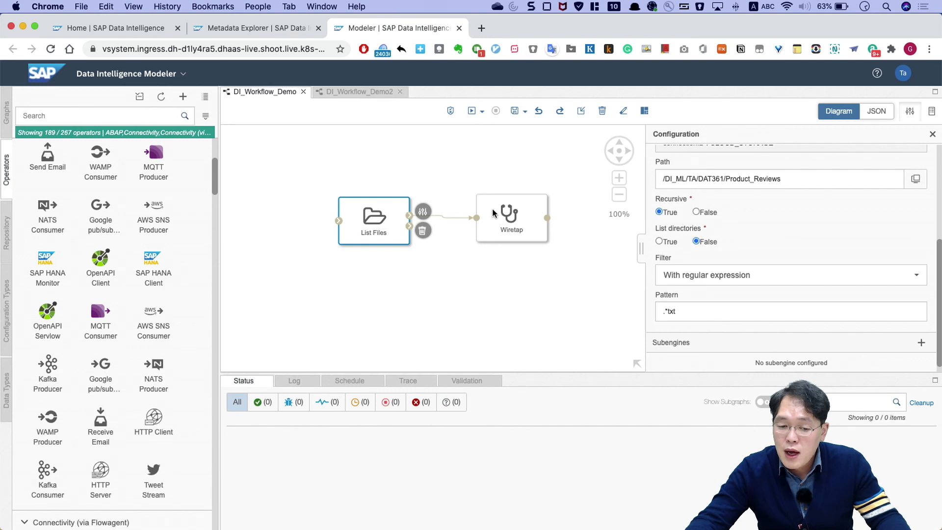
Move the Wiretap operator slightly closer to List Files, try to run the DI_Workflow_Demo graph and check its log and status
drag(491, 210, 484, 213)
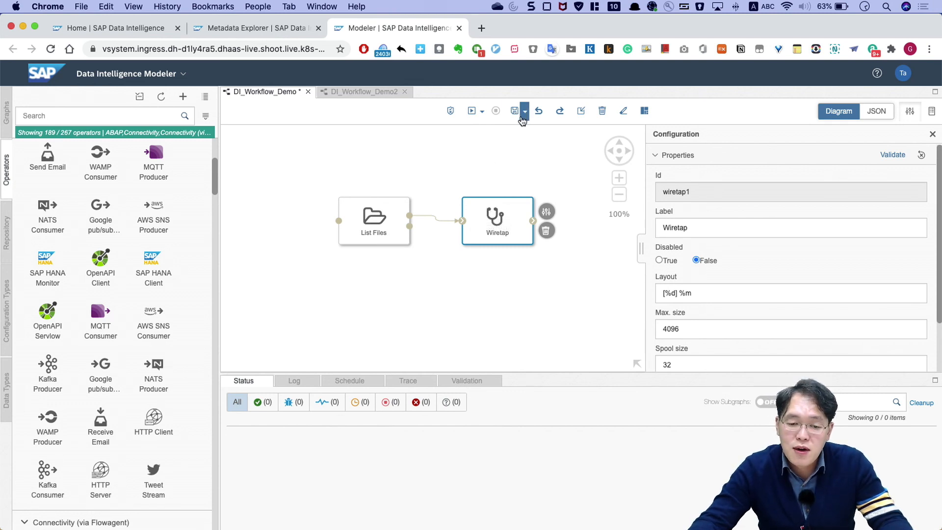
click(472, 112)
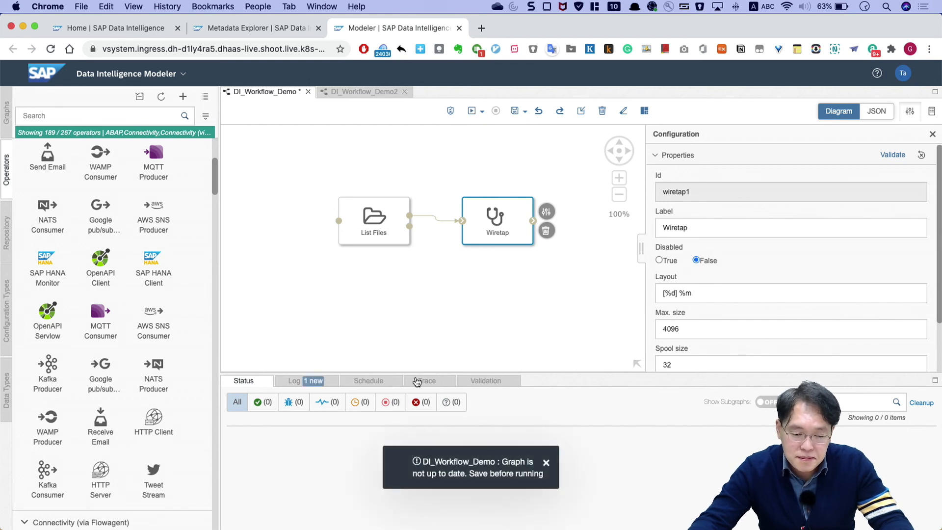
click(315, 383)
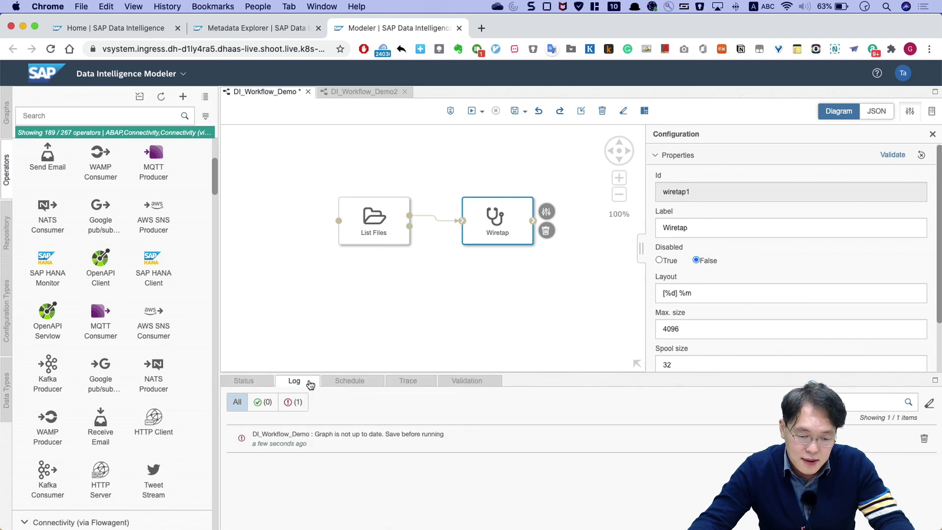
click(256, 383)
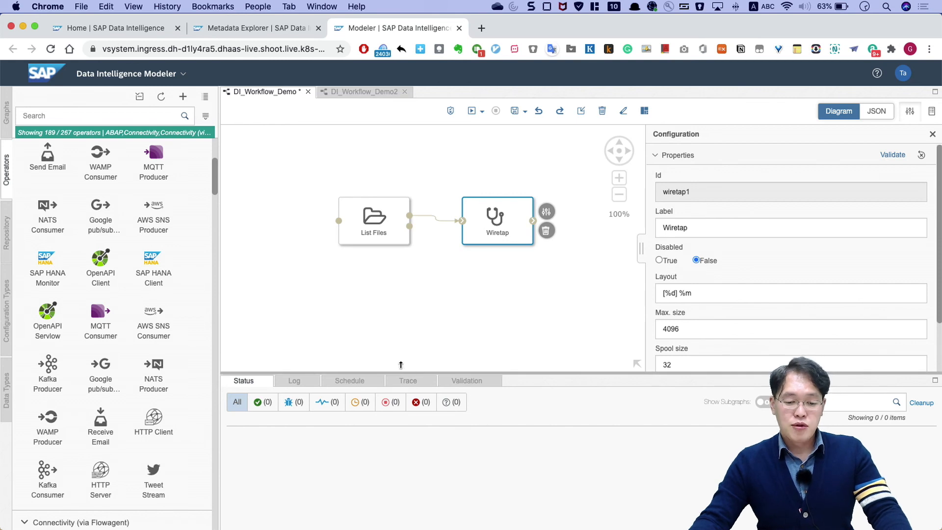
Save the DI_Workflow_Demo graph, then run it and check its run status
drag(401, 365, 402, 350)
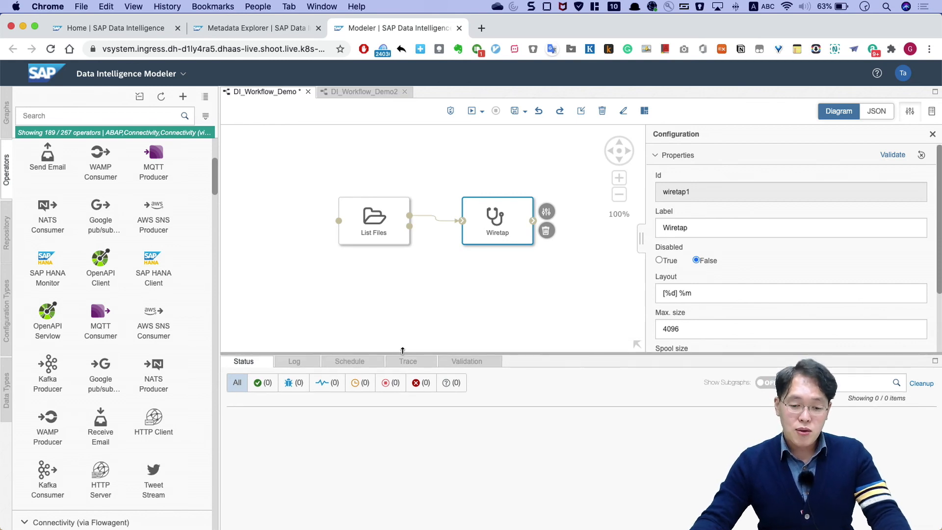
click(516, 117)
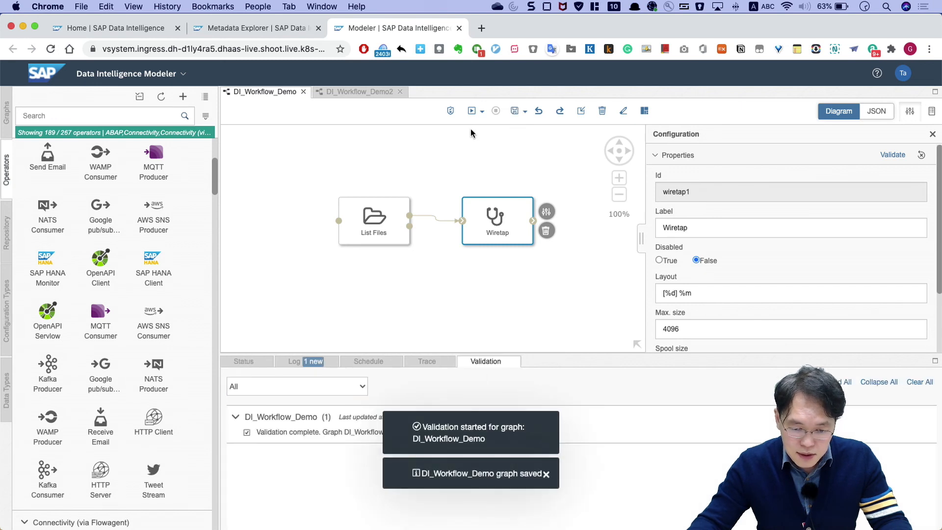
click(482, 111)
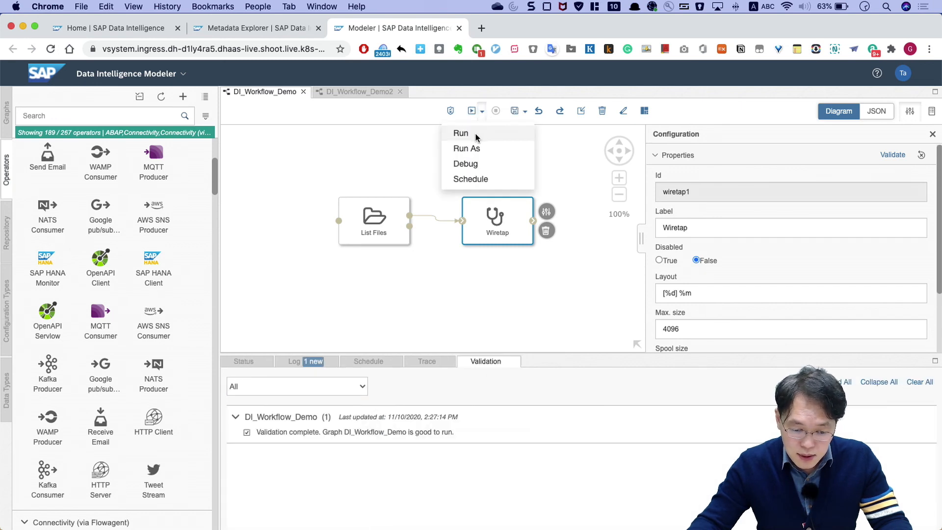
click(476, 136)
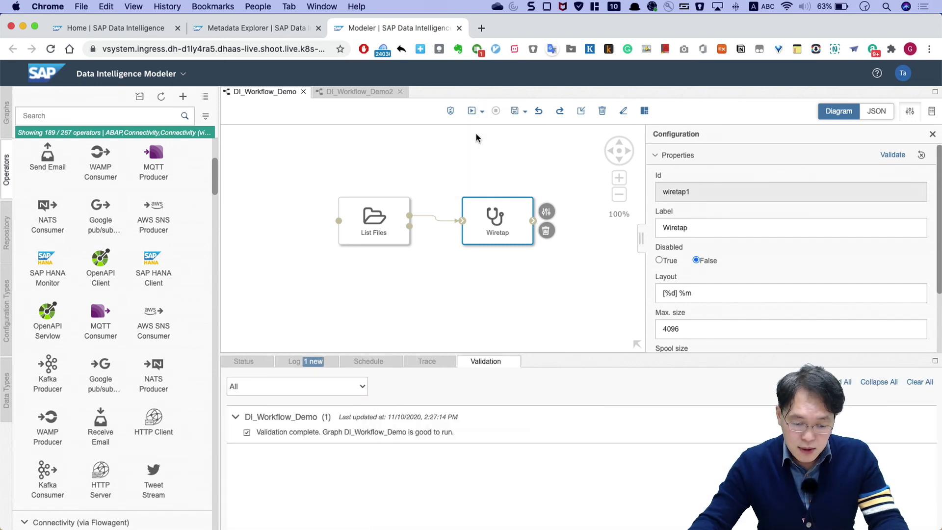
click(314, 362)
click(288, 363)
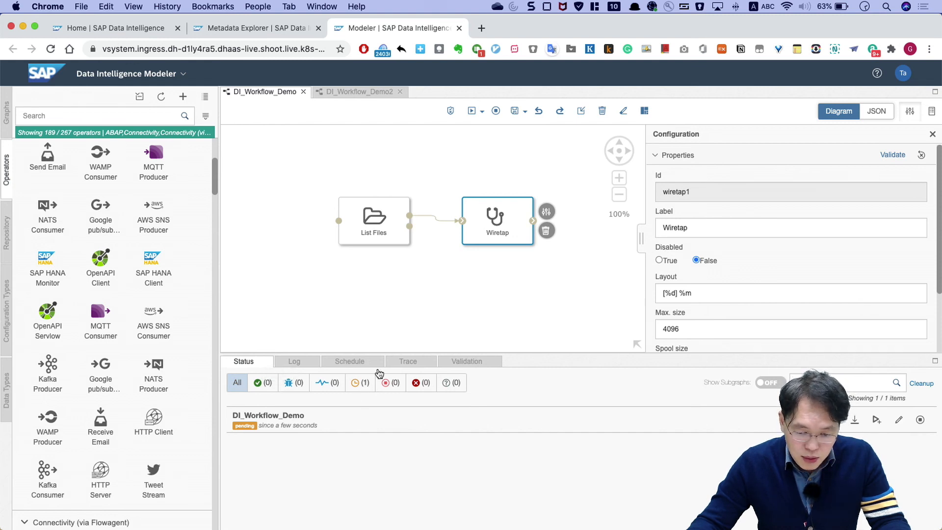
click(398, 305)
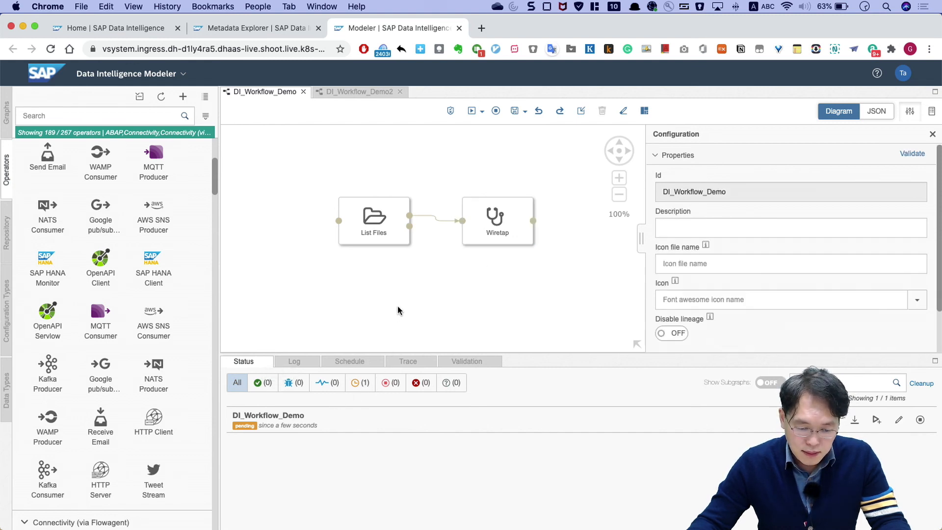
Open the Wiretap operator's output page and examine the file paths, sizes and batch attributes of the logged messages
click(520, 214)
click(545, 202)
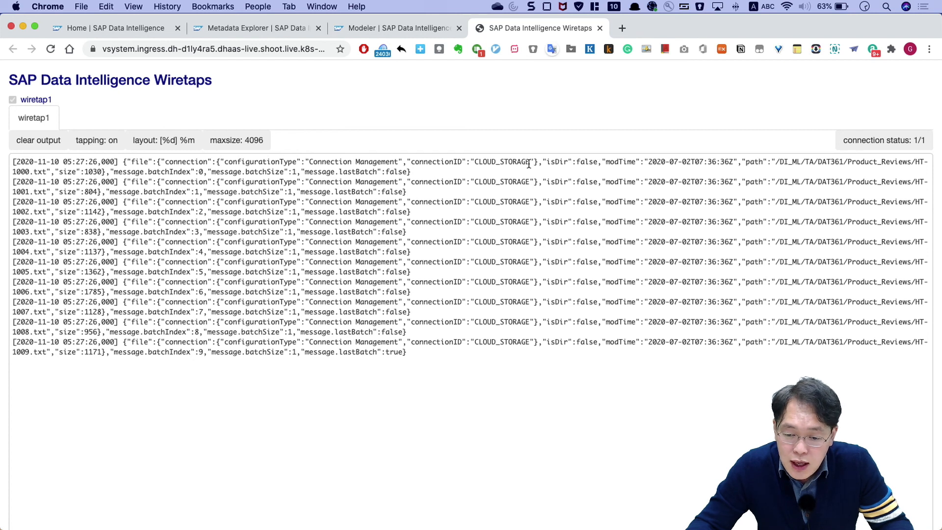
drag(733, 161, 718, 168)
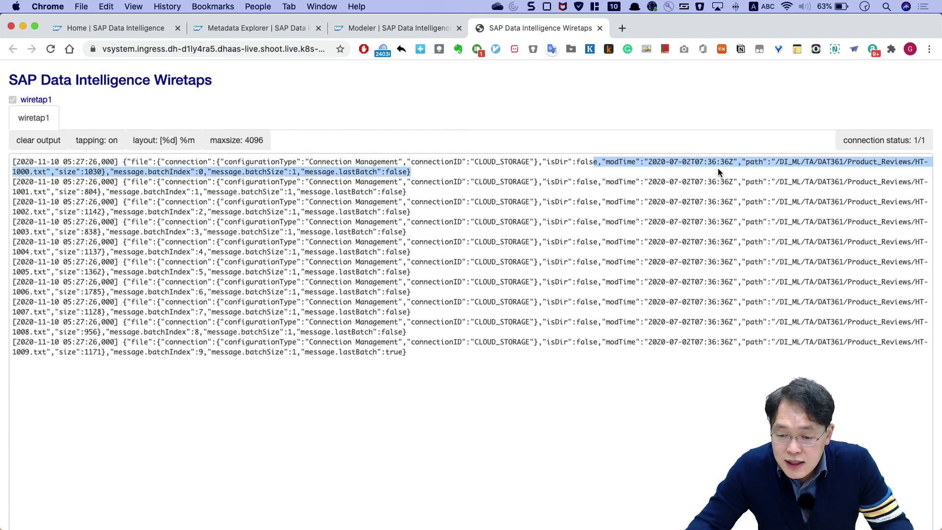
click(767, 164)
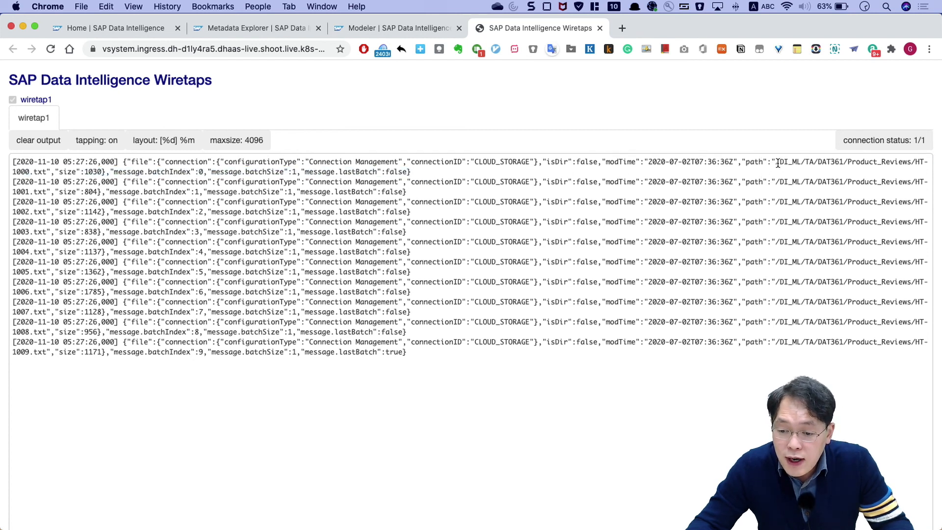
drag(777, 163, 51, 173)
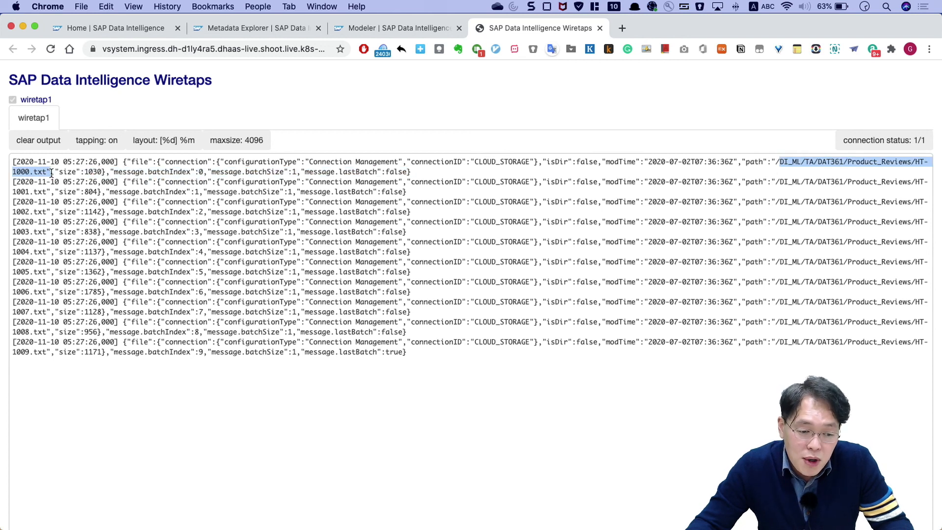
click(70, 171)
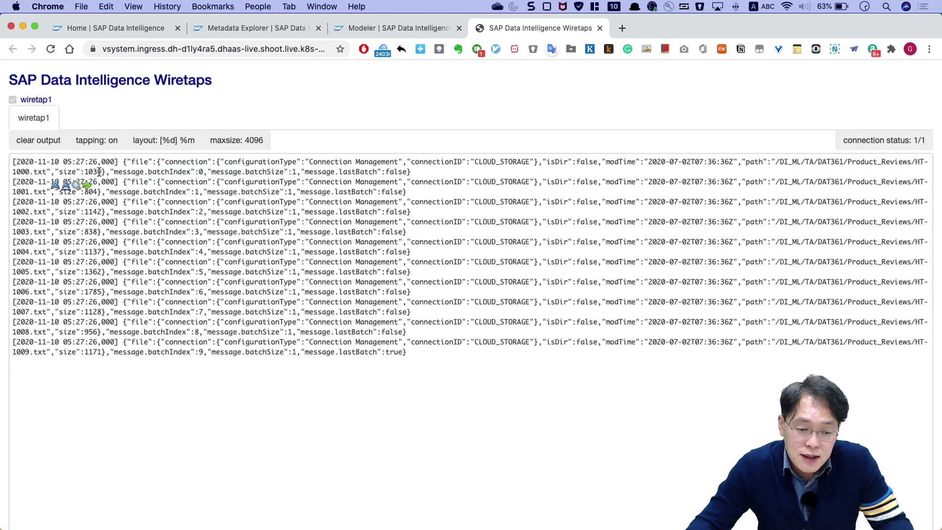
drag(113, 171, 242, 172)
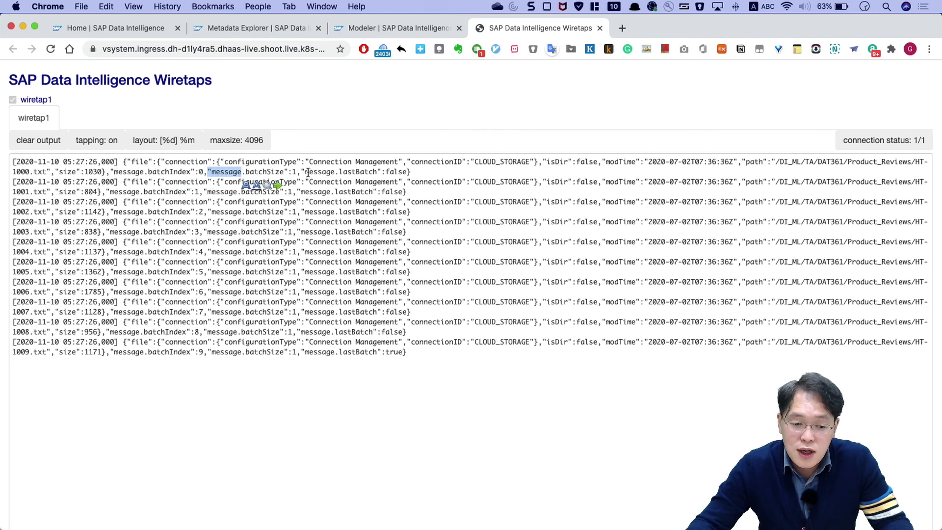
drag(305, 171, 339, 172)
drag(410, 351, 1, 175)
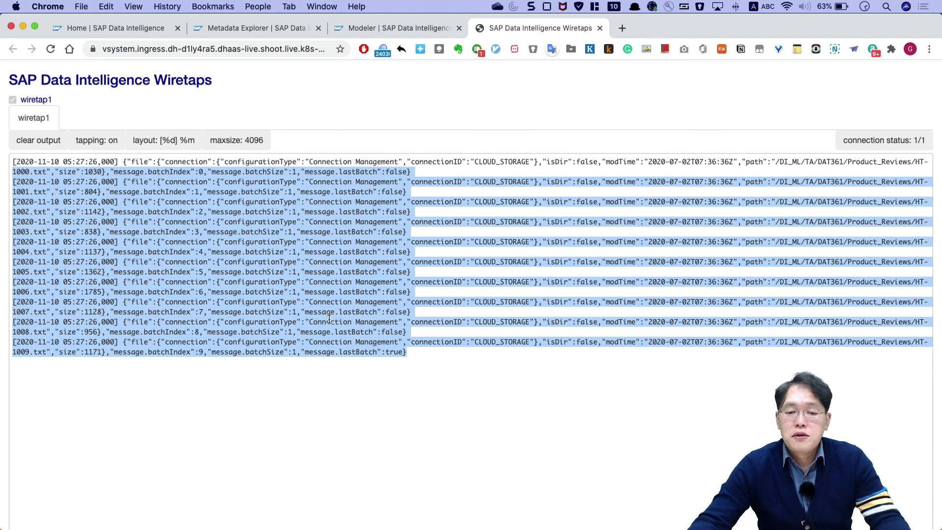
Close the Wiretap output page and stop the running DI_Workflow_Demo graph
click(599, 29)
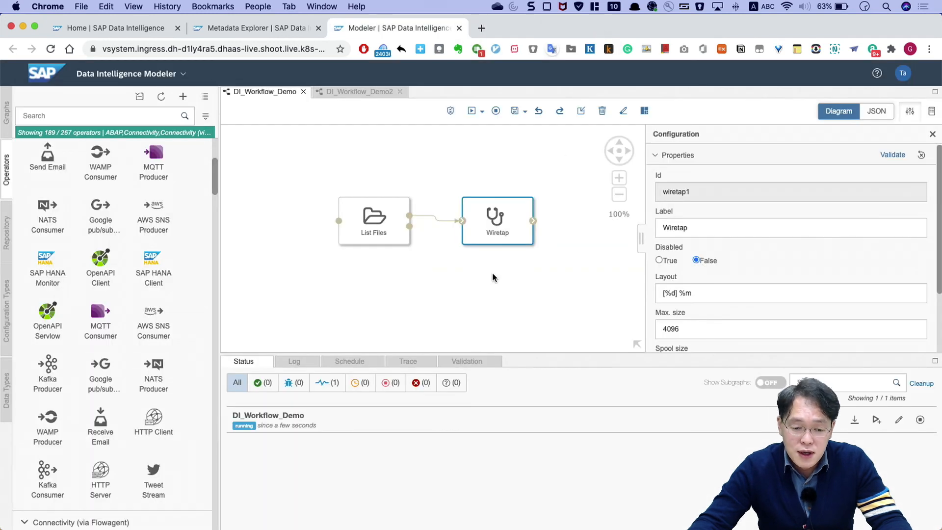
click(920, 421)
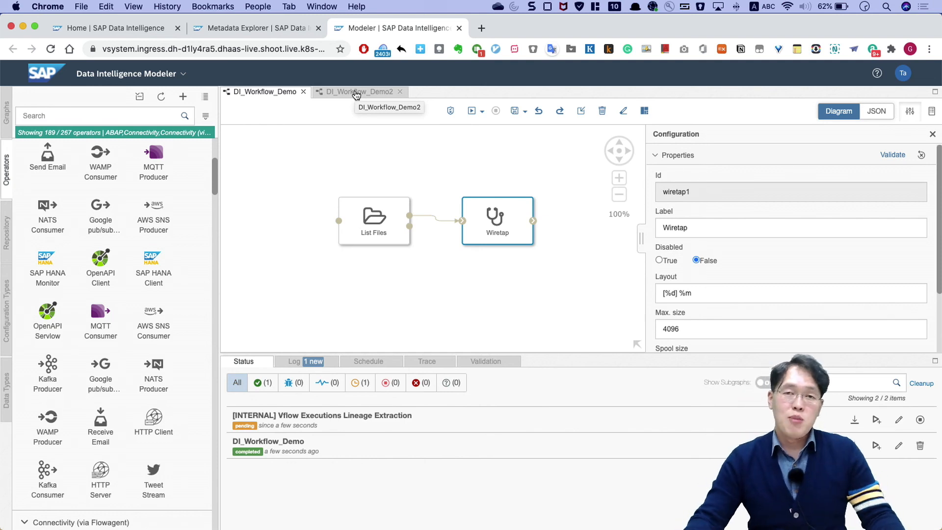
Switch to the DI_Workflow_Demo2 graph, look over List Files and Read File, and move the converter operator slightly closer to Read File
click(358, 94)
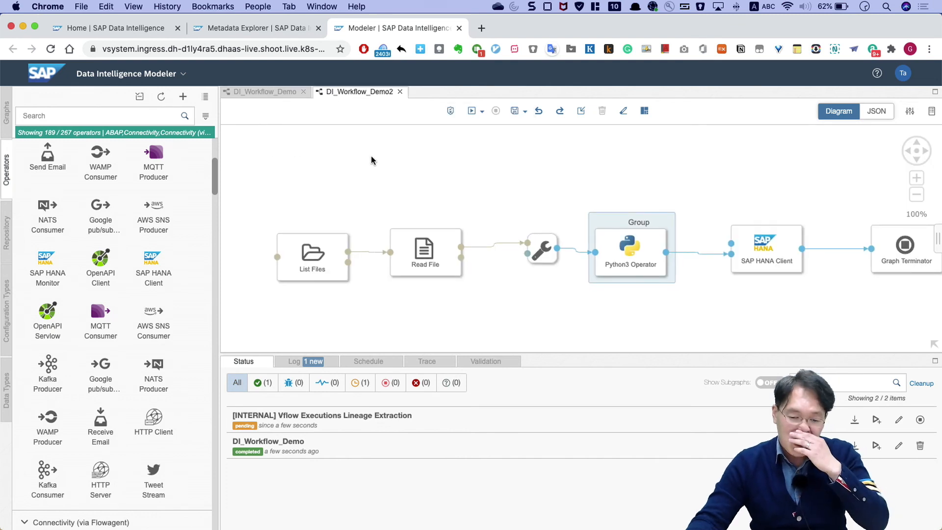
drag(913, 147, 882, 135)
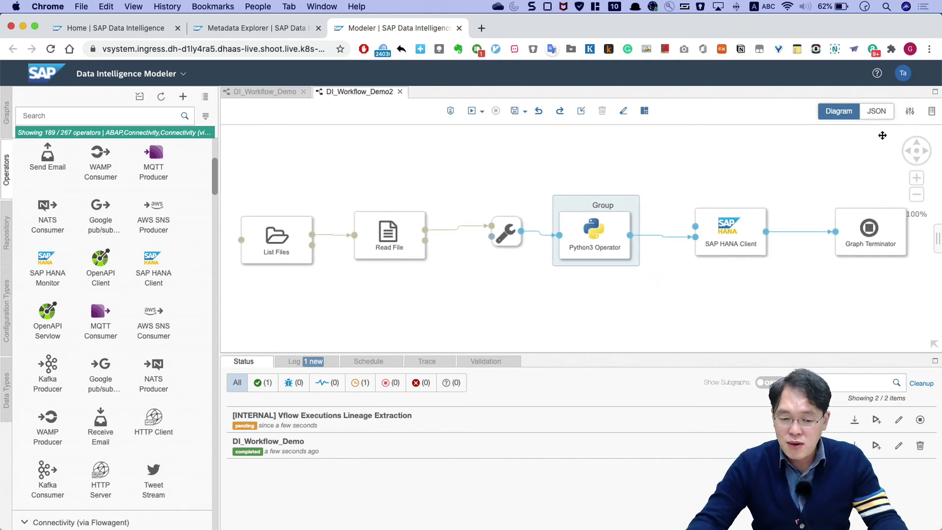
click(280, 249)
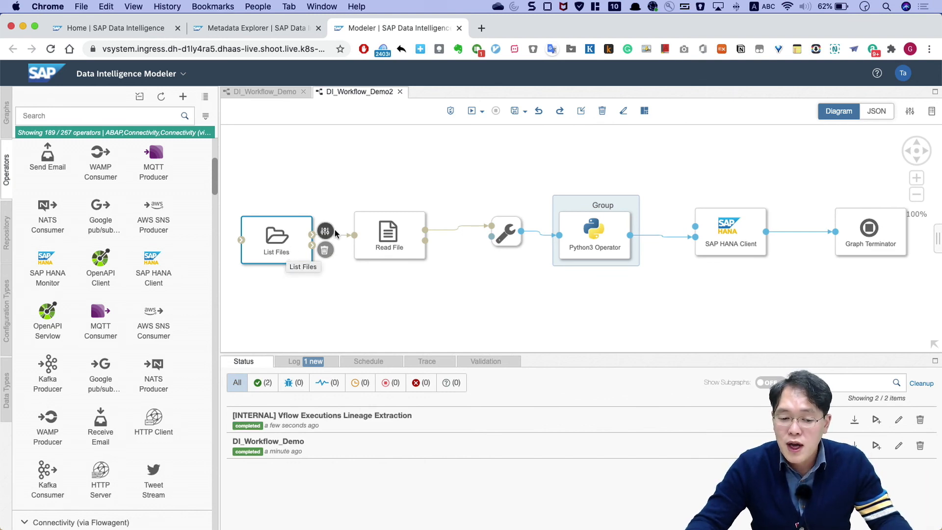
click(389, 237)
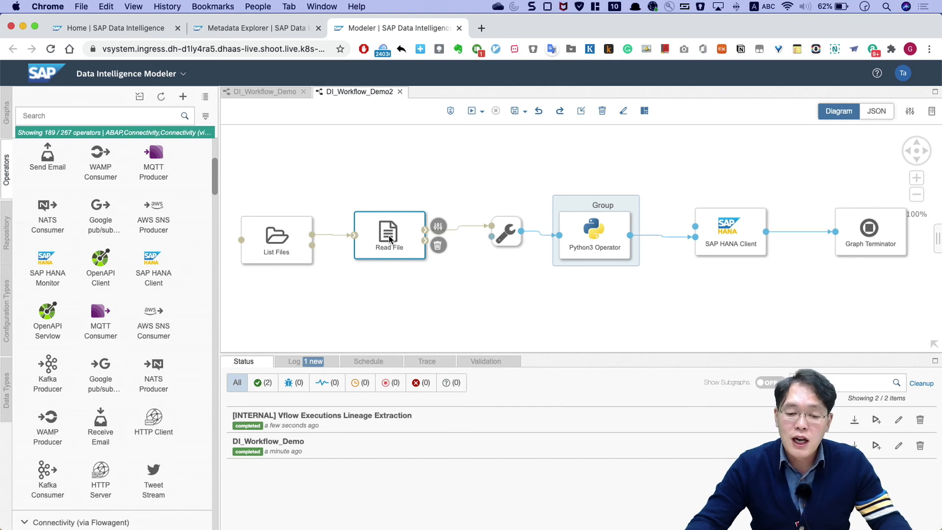
drag(505, 234, 480, 236)
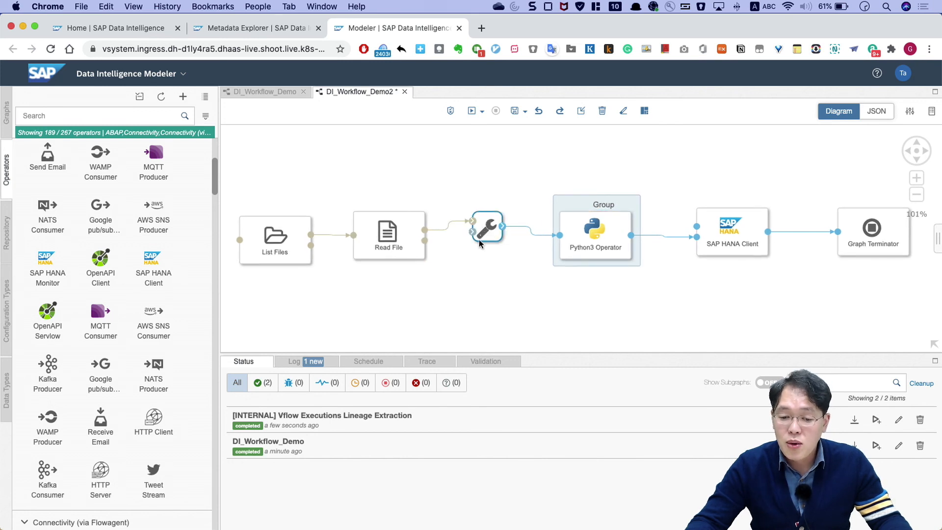
Open the script of the Python3 Operator and examine how parse_review_body splits the text and builds the JSON records
click(599, 242)
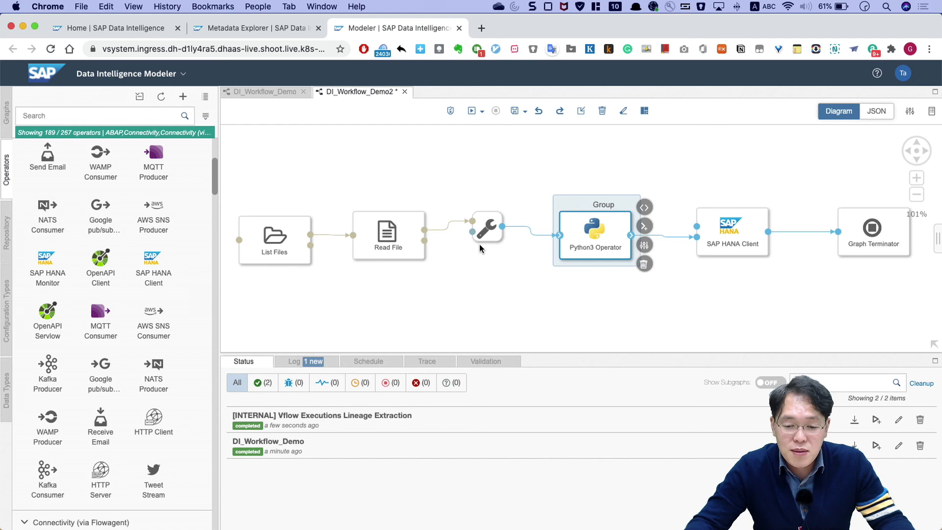
click(646, 208)
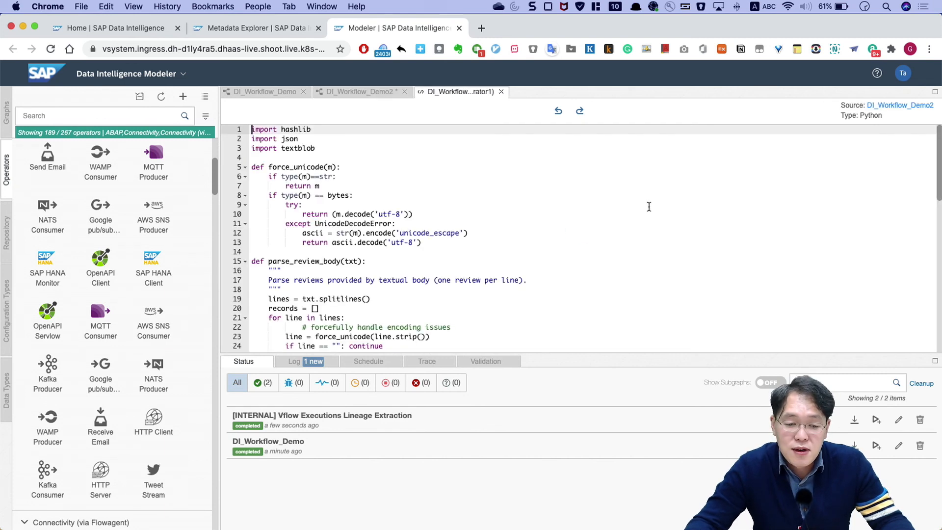
scroll(356, 187, down, 3)
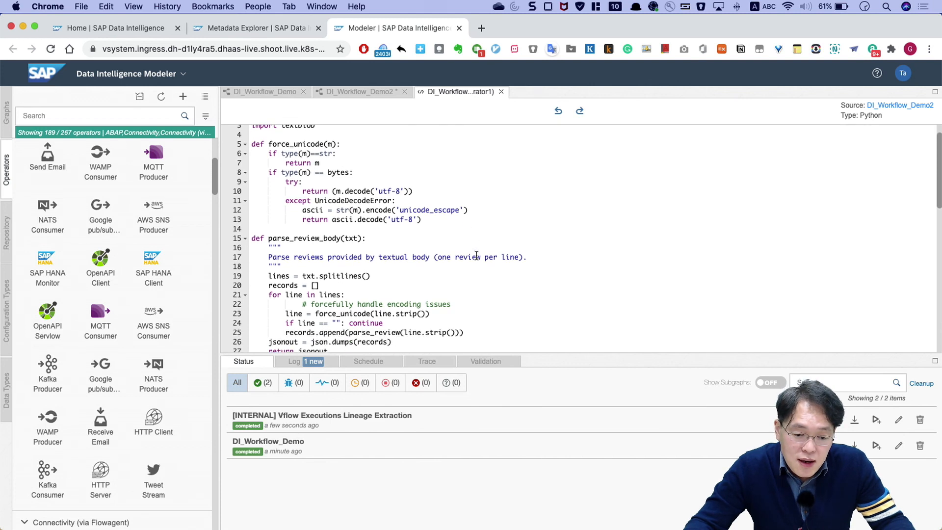
click(378, 206)
drag(365, 206, 220, 201)
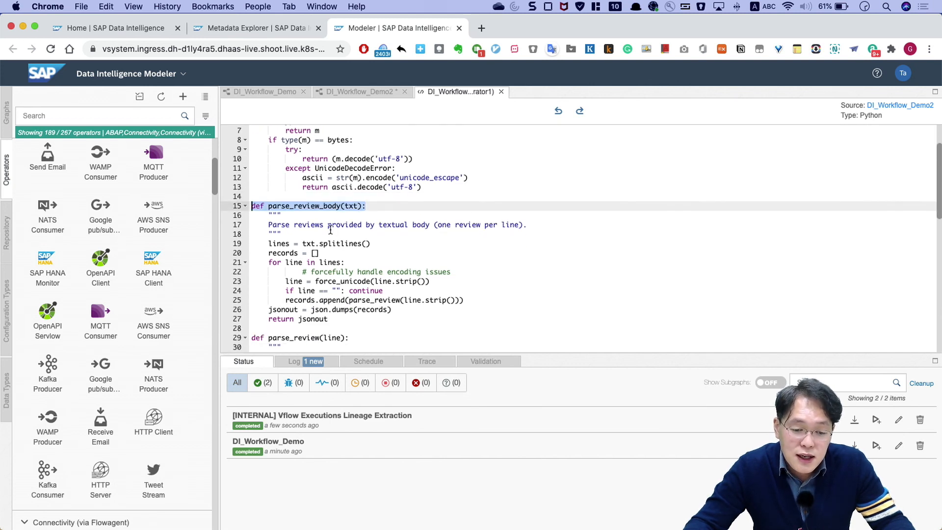
scroll(331, 229, down, 1)
drag(339, 243, 225, 233)
scroll(222, 234, down, 5)
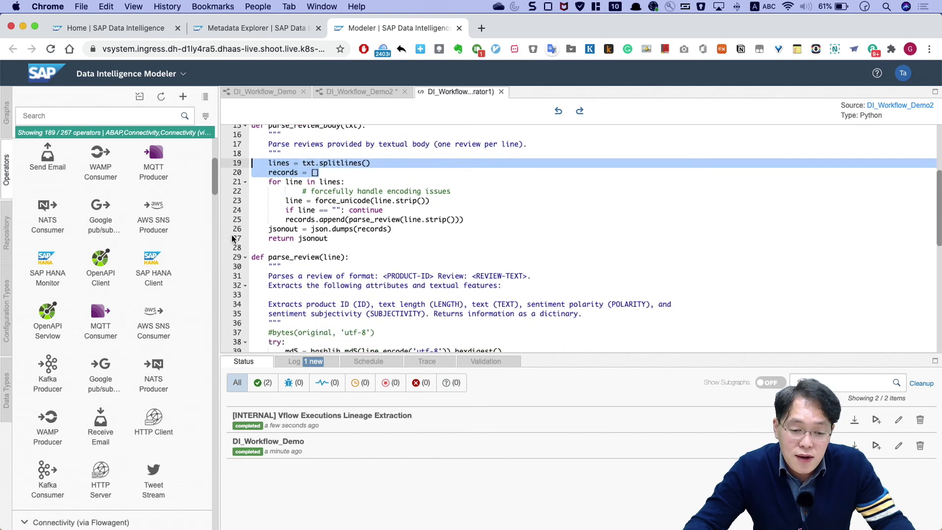
scroll(336, 253, down, 2)
scroll(336, 253, down, 2)
scroll(383, 199, up, 5)
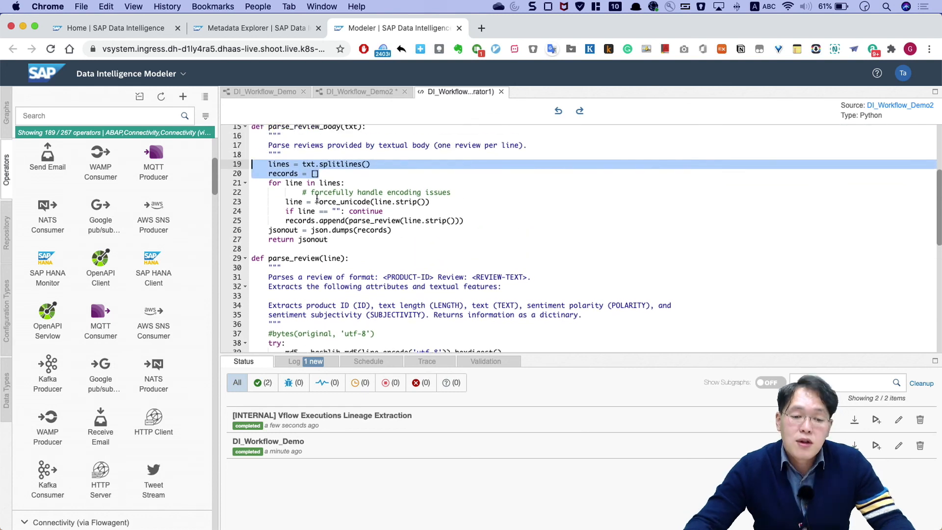
drag(365, 230, 248, 164)
Examine the parse_review function and its returned attributes, and return to the imports and force_unicode at the start of the script
scroll(344, 221, down, 3)
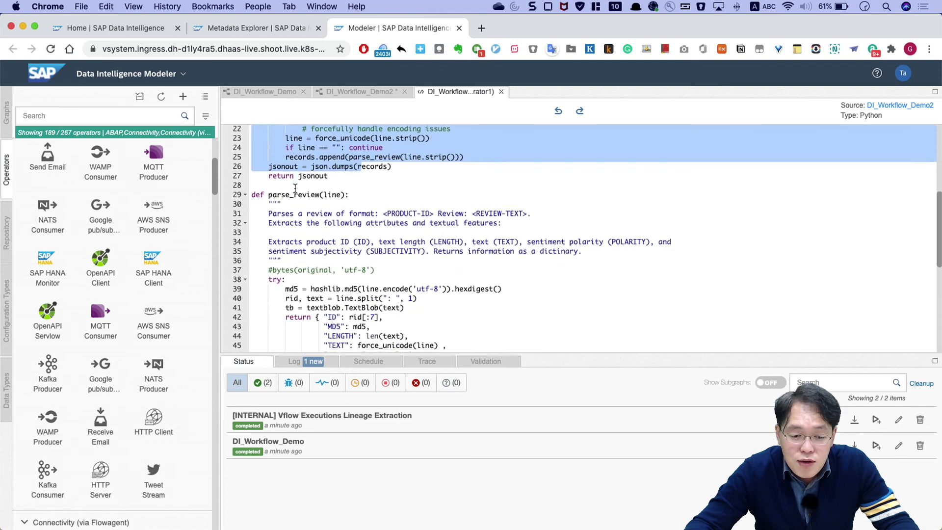
scroll(344, 221, up, 1)
drag(349, 219, 247, 219)
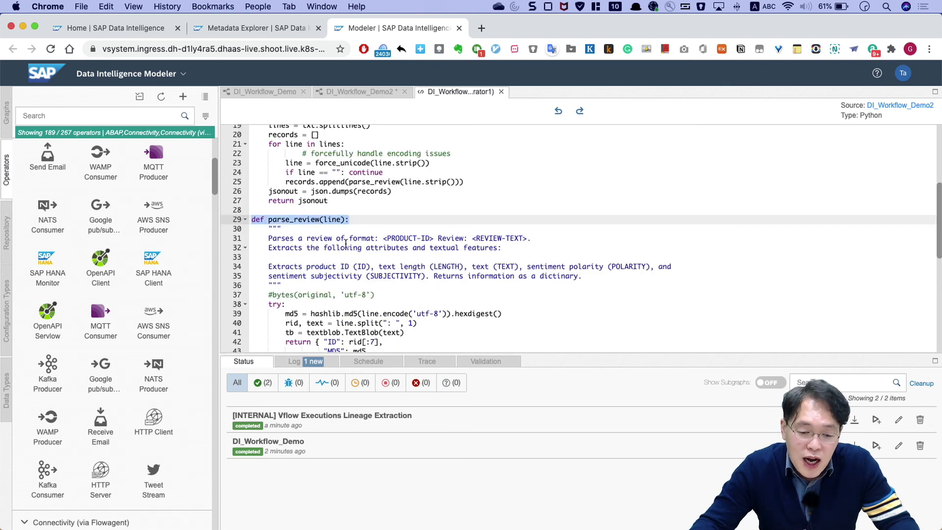
scroll(346, 244, down, 3)
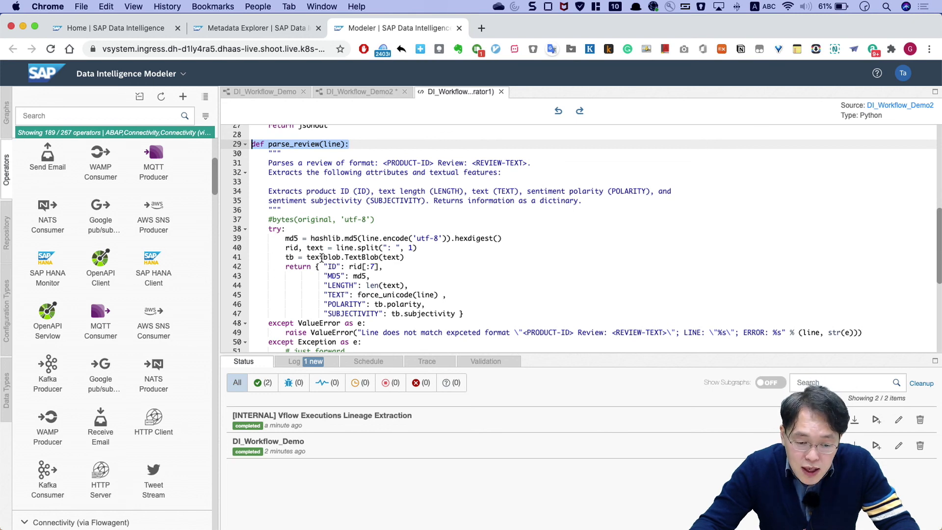
scroll(322, 258, up, 10)
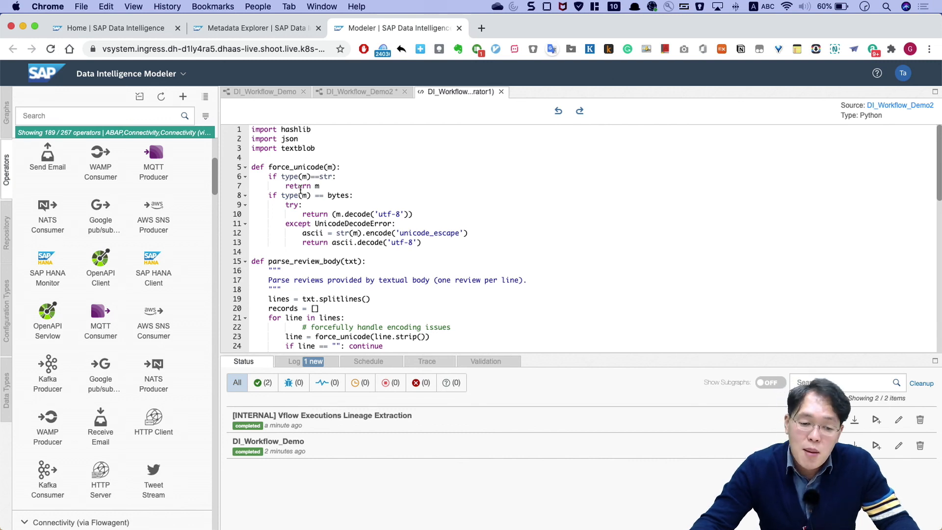
scroll(301, 190, down, 2)
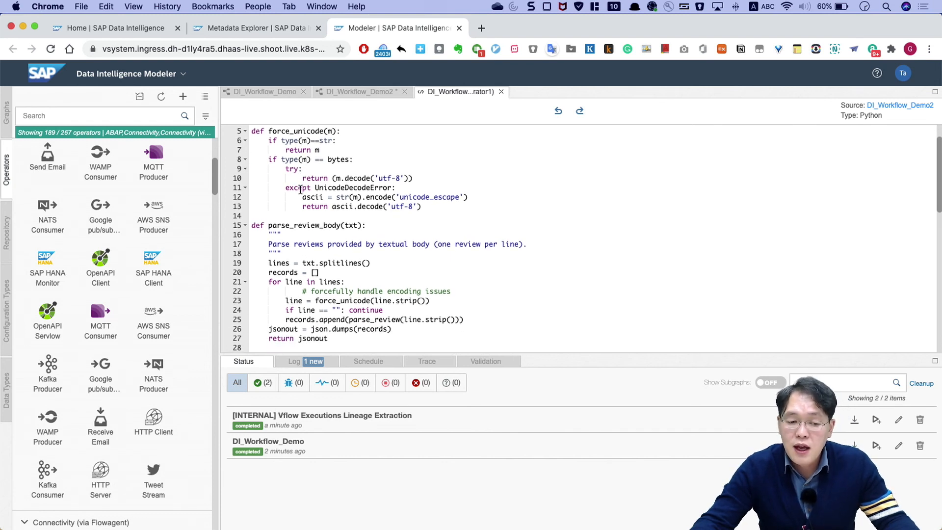
Open the repository and expand the dockerfiles folder down to com/sap to see its subfolders
click(9, 240)
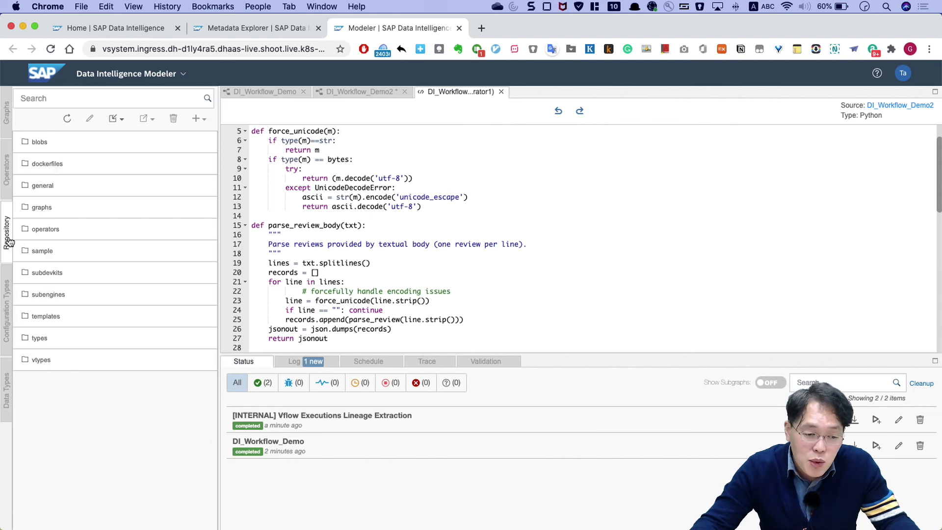
click(54, 165)
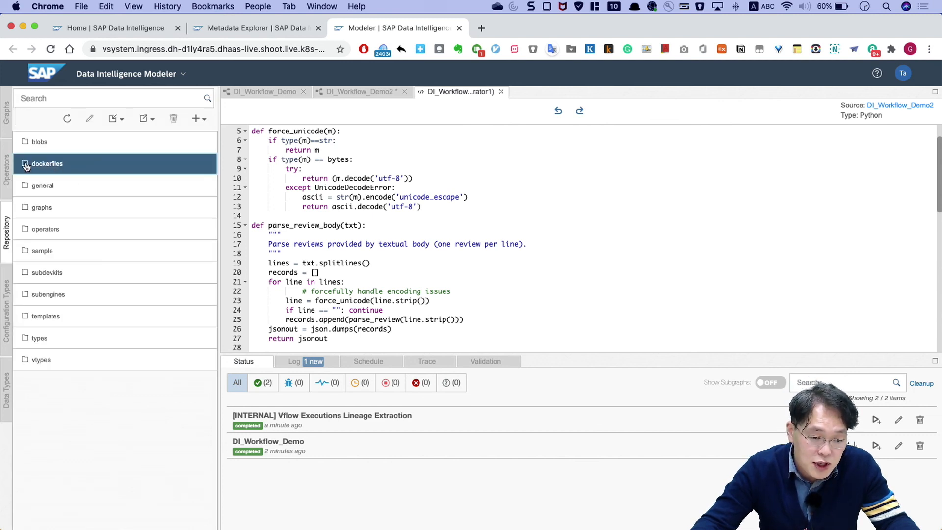
click(25, 165)
click(52, 188)
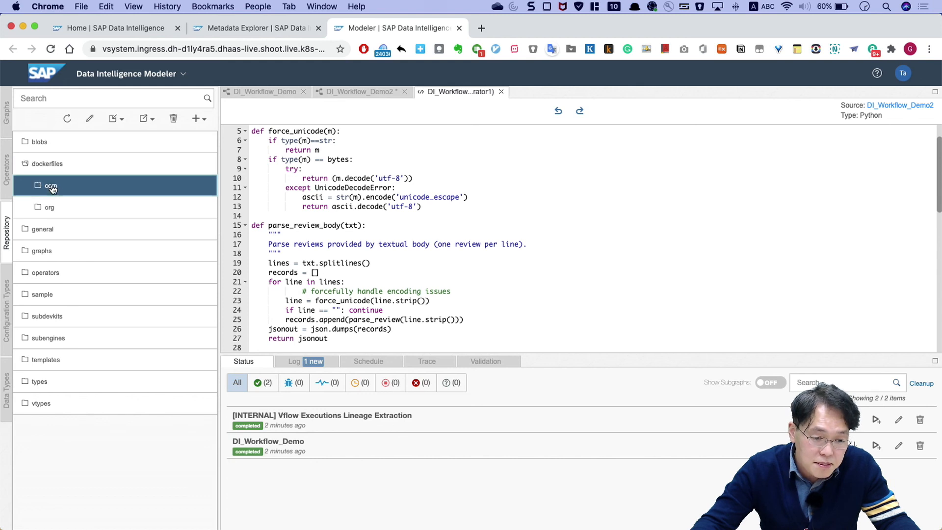
click(53, 189)
click(65, 209)
click(66, 209)
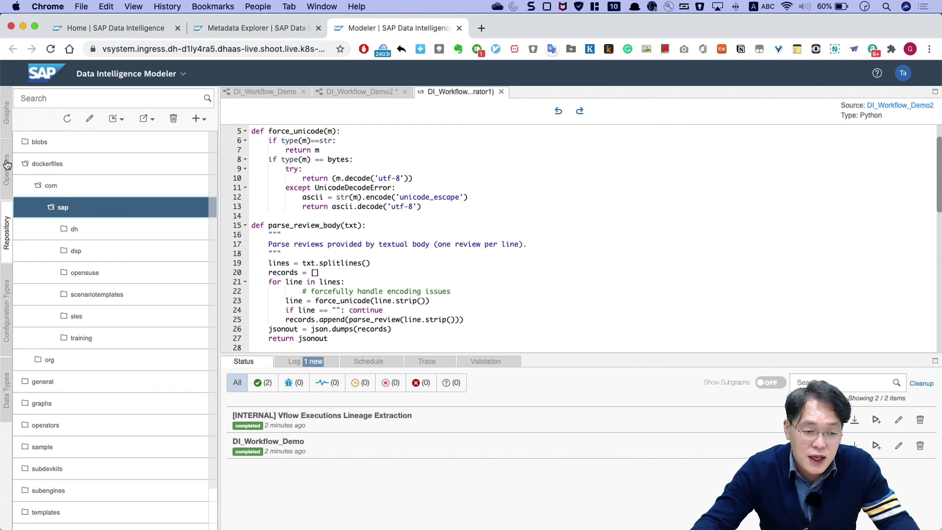
Examine parse_review with its POLARITY and SUBJECTIVITY values and the on_input wrapper, and close the Python script
click(4, 113)
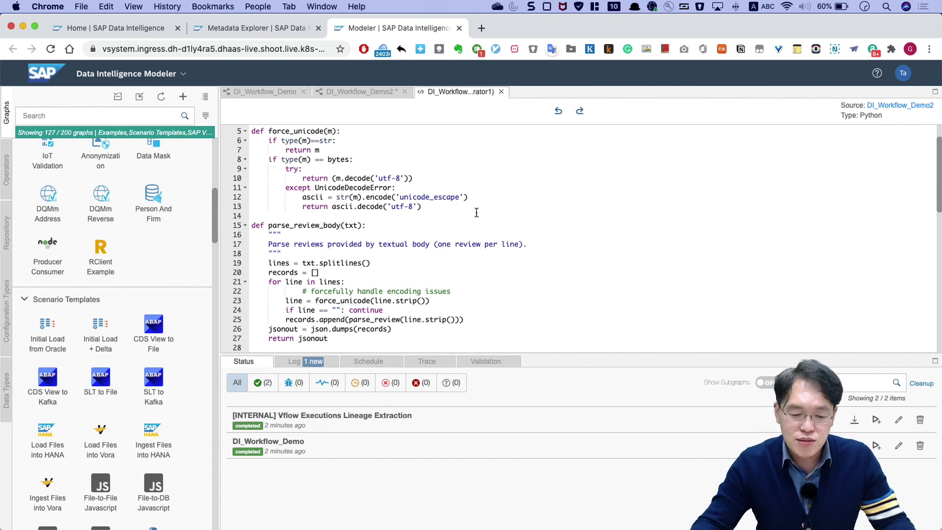
scroll(483, 228, down, 3)
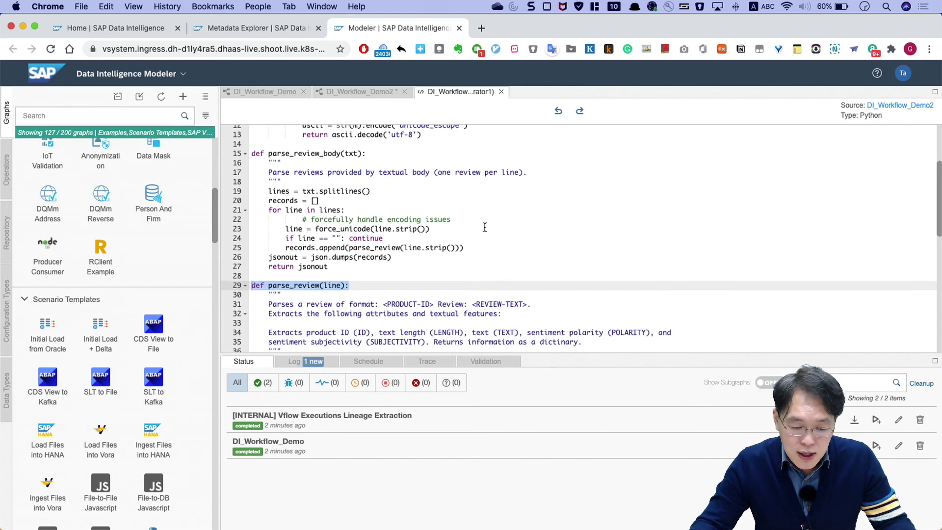
scroll(484, 228, up, 4)
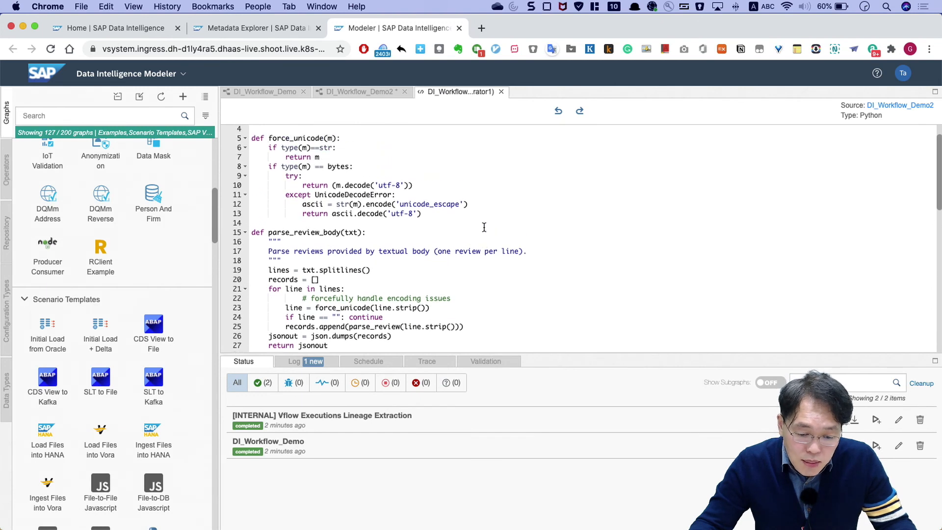
scroll(484, 227, down, 9)
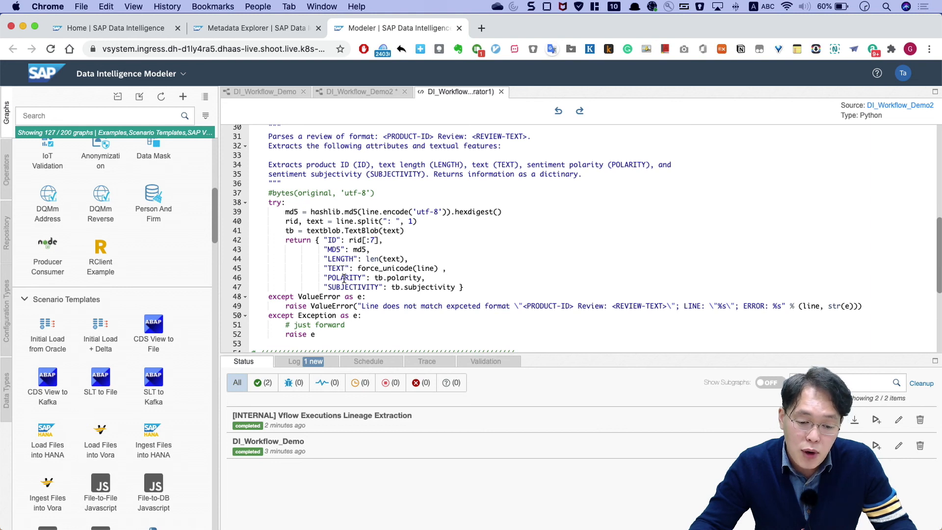
drag(496, 289, 240, 279)
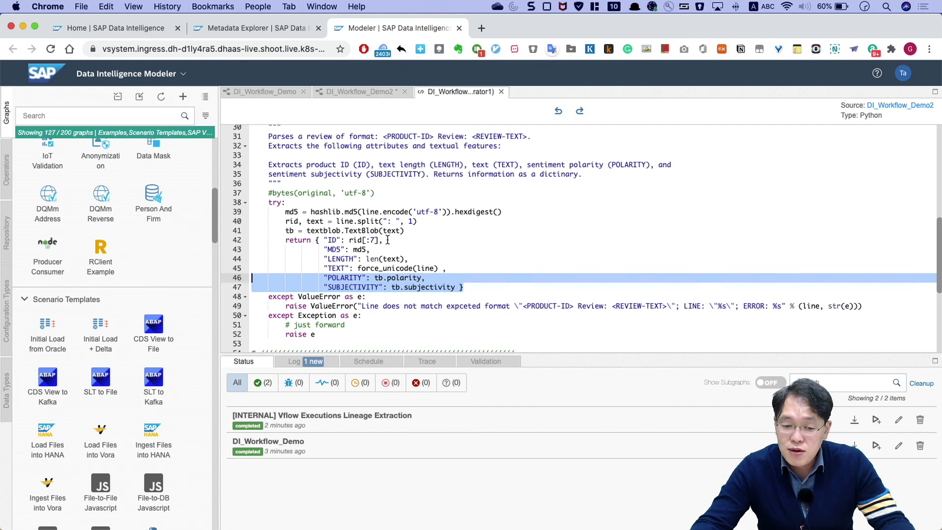
scroll(387, 239, down, 6)
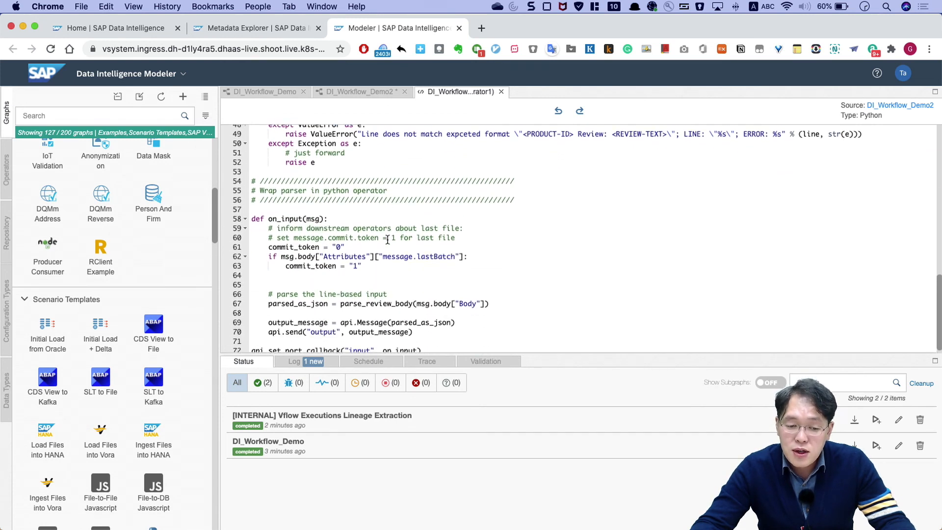
scroll(387, 239, up, 1)
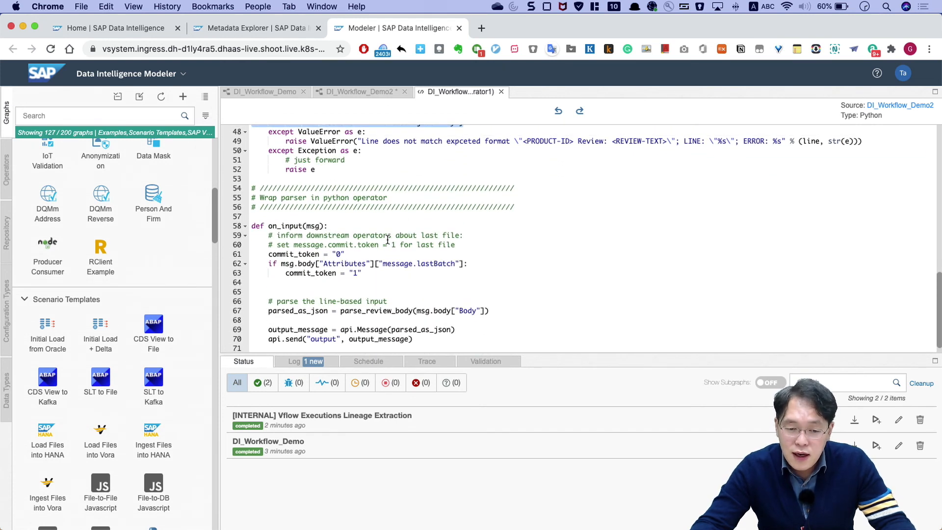
scroll(388, 240, up, 2)
click(500, 92)
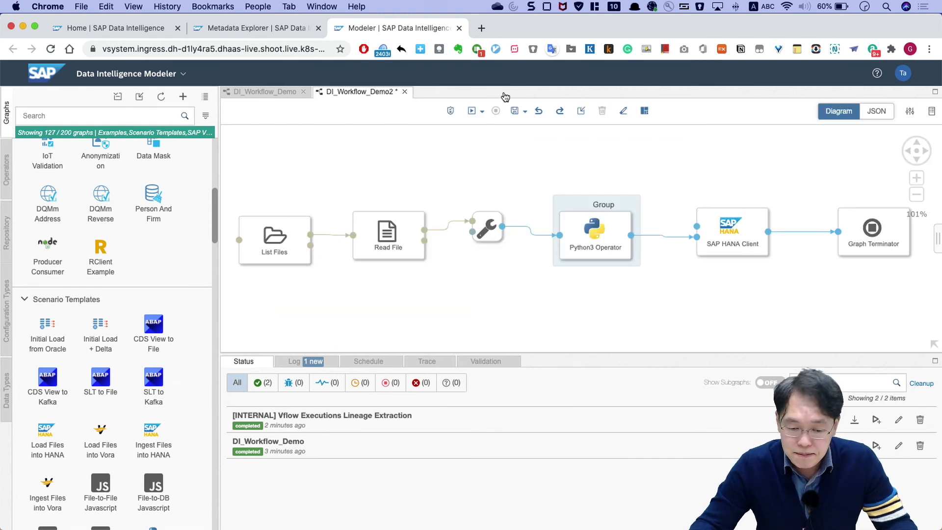
Open the configuration of the group around the Python3 Operator and look over its textblob36 and pandas tag choices
click(562, 207)
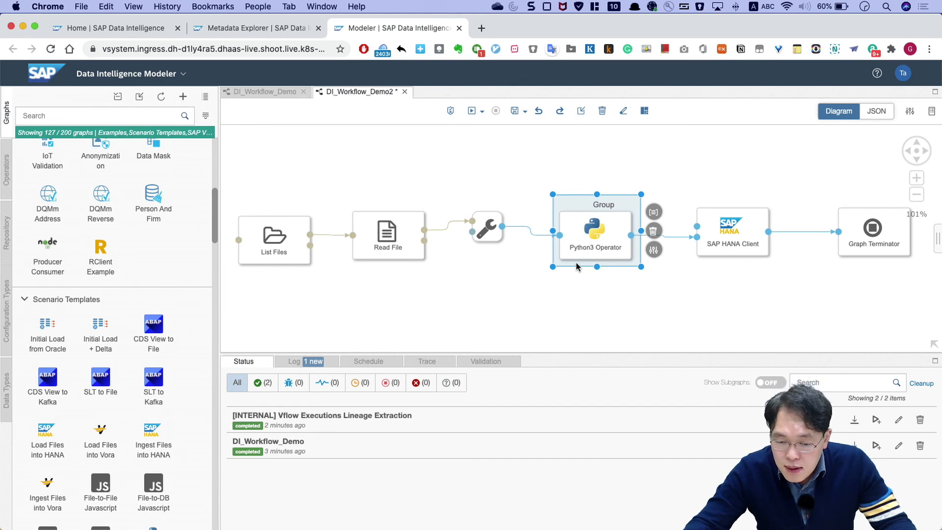
click(653, 249)
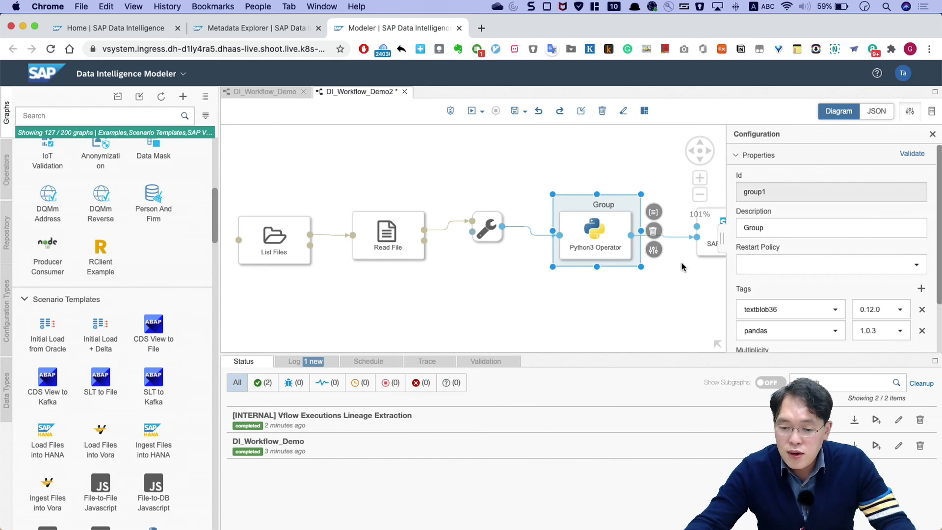
scroll(805, 295, down, 1)
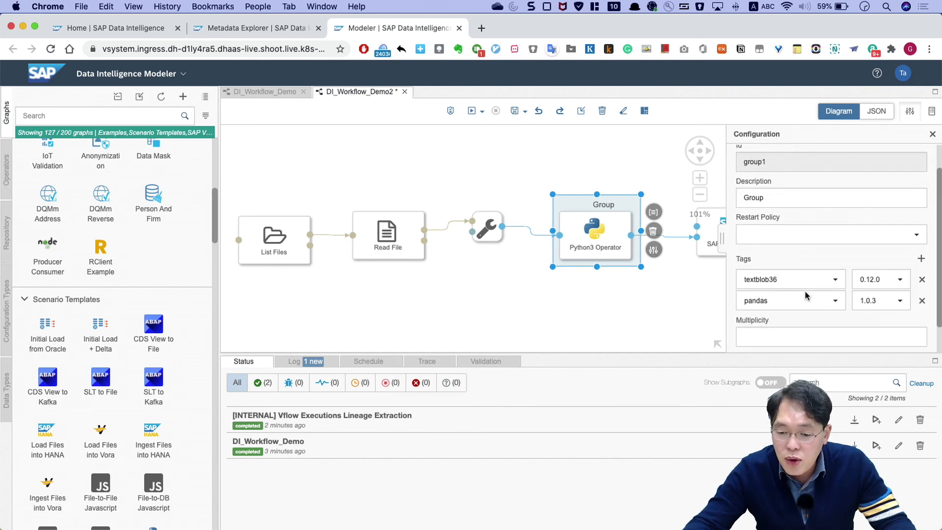
scroll(805, 295, down, 1)
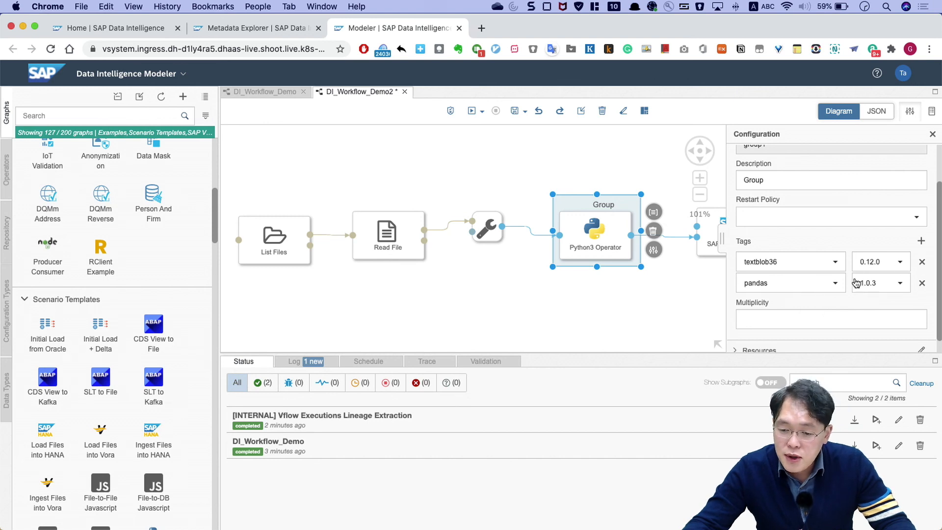
scroll(841, 277, down, 1)
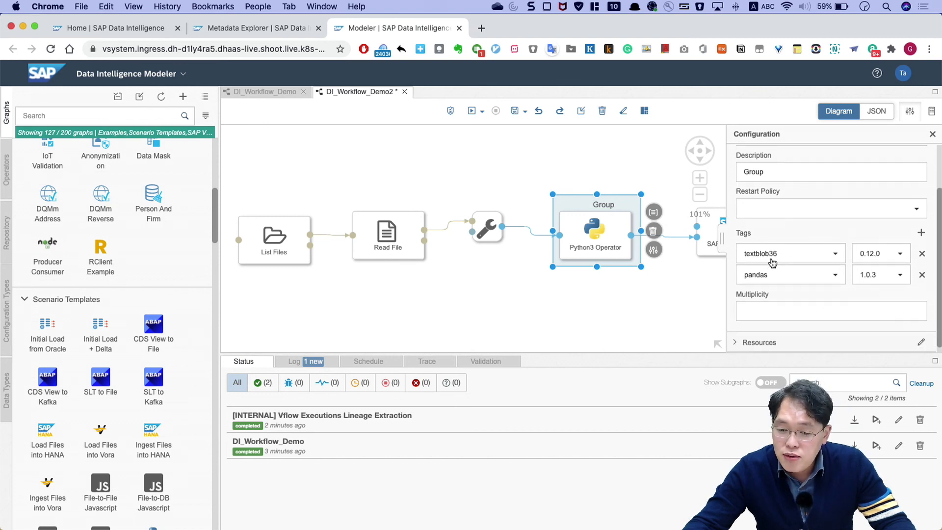
scroll(836, 259, down, 1)
click(838, 257)
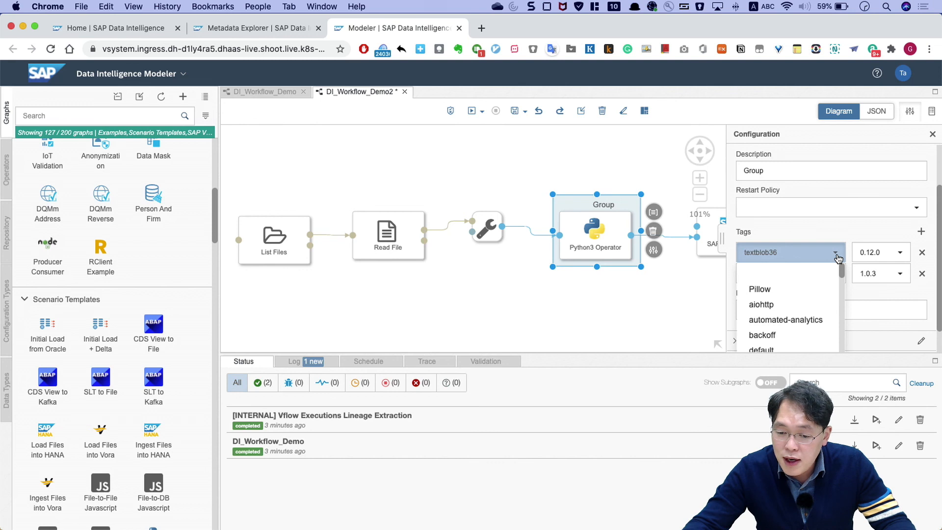
click(837, 257)
scroll(837, 276, down, 1)
click(836, 278)
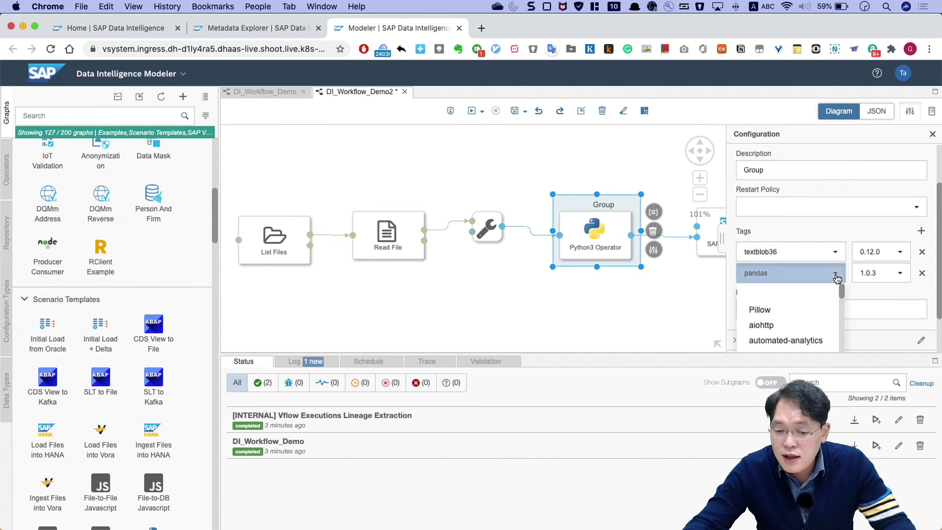
click(837, 278)
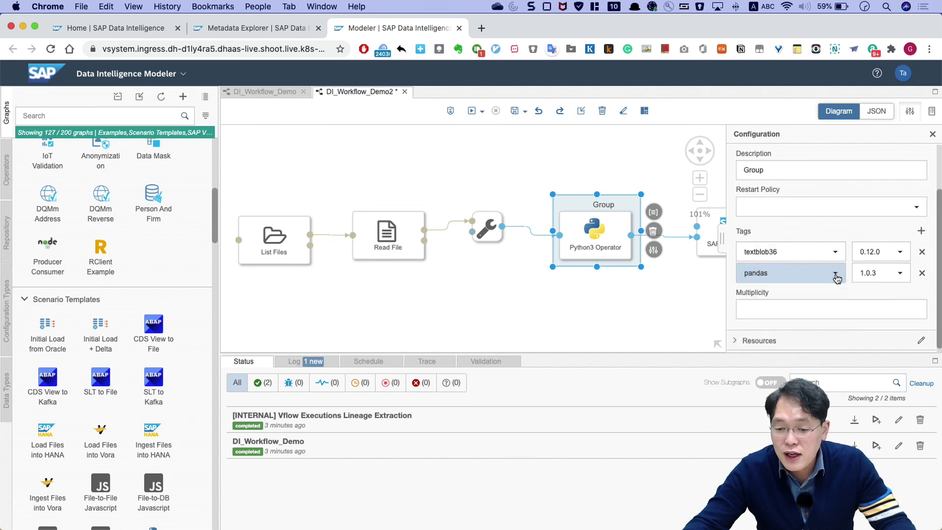
Check the versions offered for the textblob36 and pandas tags, choosing 1.0.3 for pandas
click(902, 253)
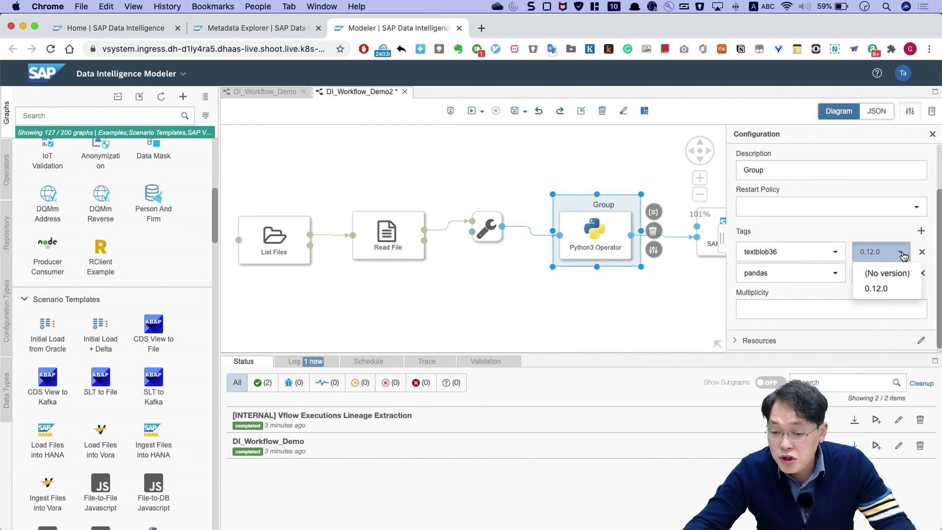
click(902, 254)
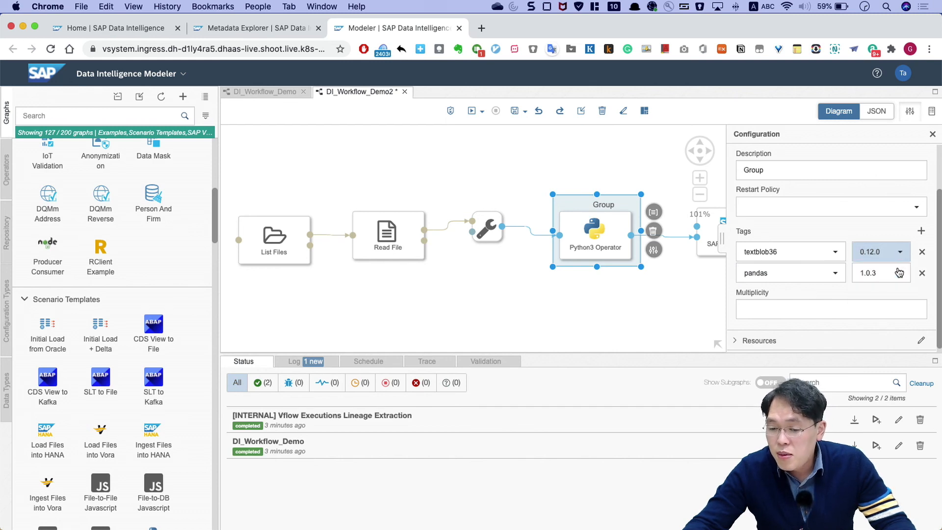
click(896, 274)
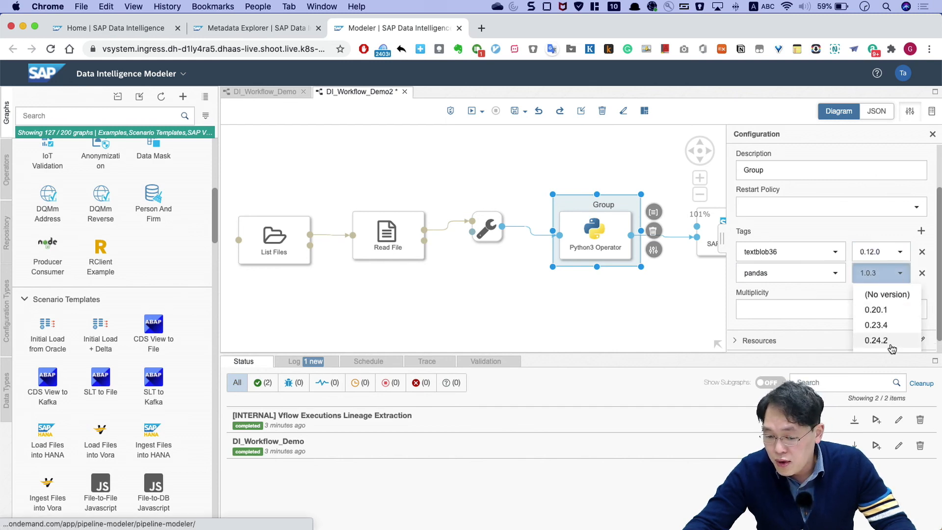
scroll(892, 348, down, 1)
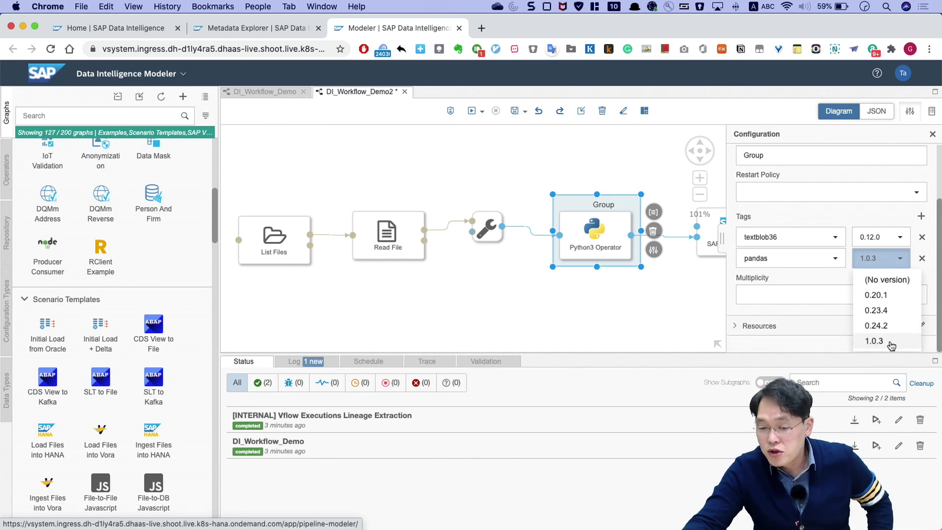
click(890, 345)
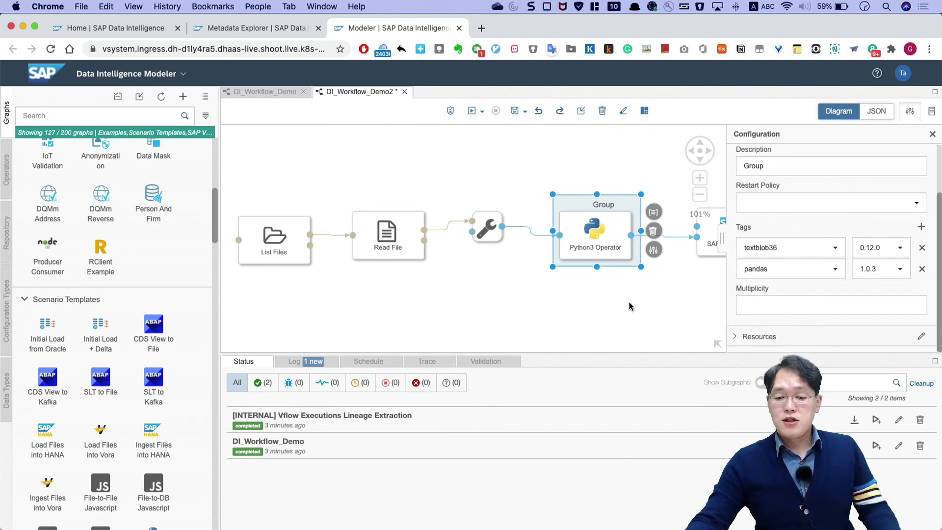
Open the SAP HANA Client's connection property, review its configuration type and connection ID, and close it without changes
drag(693, 155, 498, 147)
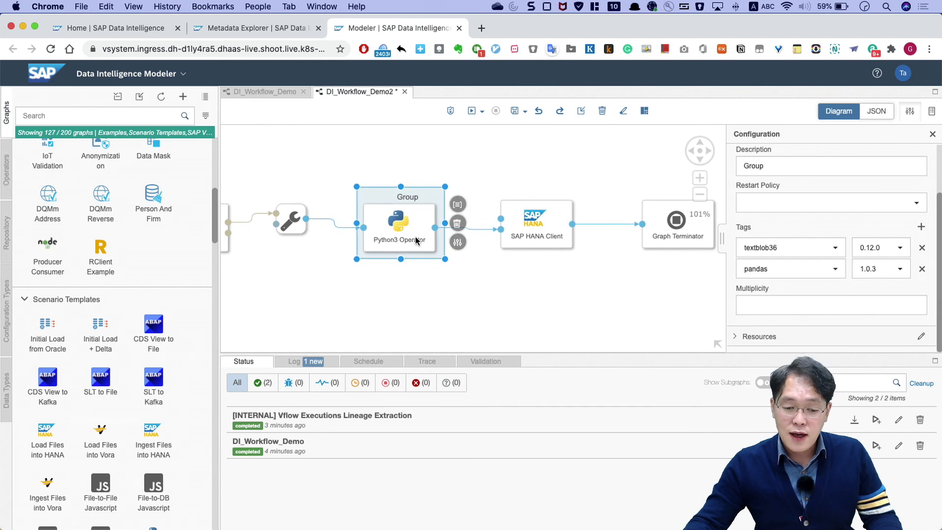
click(535, 223)
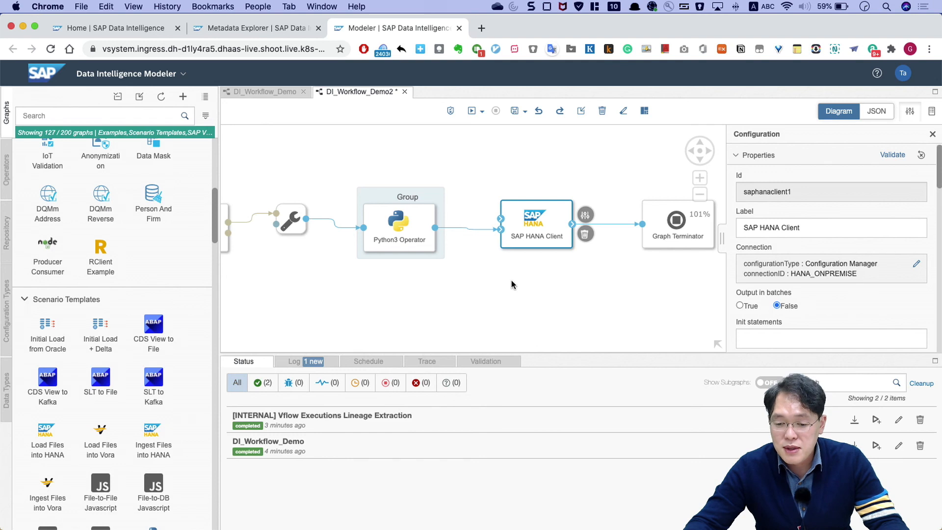
click(917, 265)
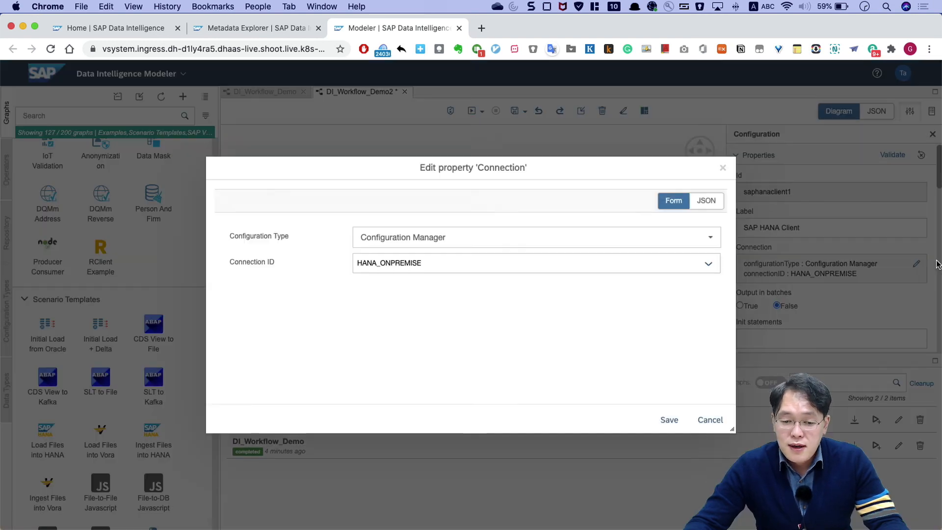
click(723, 168)
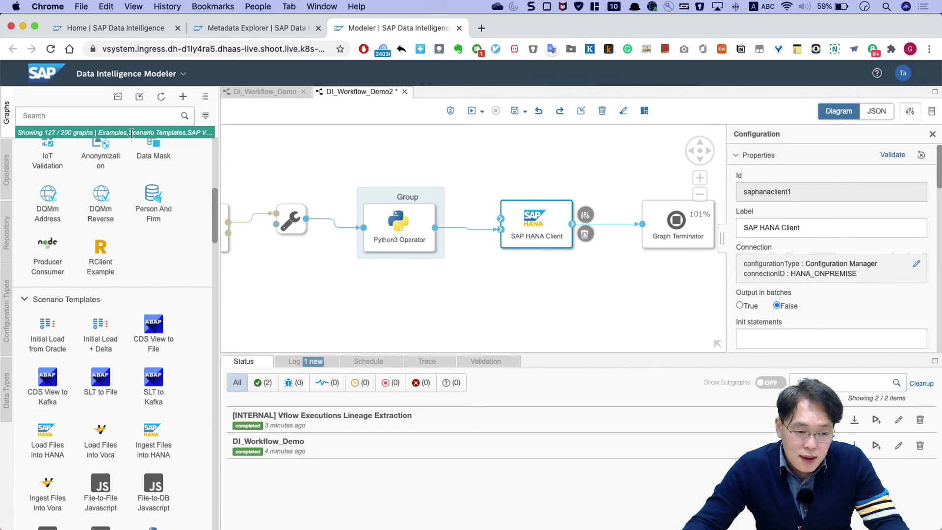
Search the graphs and the operators for "hana" to locate the SAP HANA Client operator
click(68, 114)
text(hana)
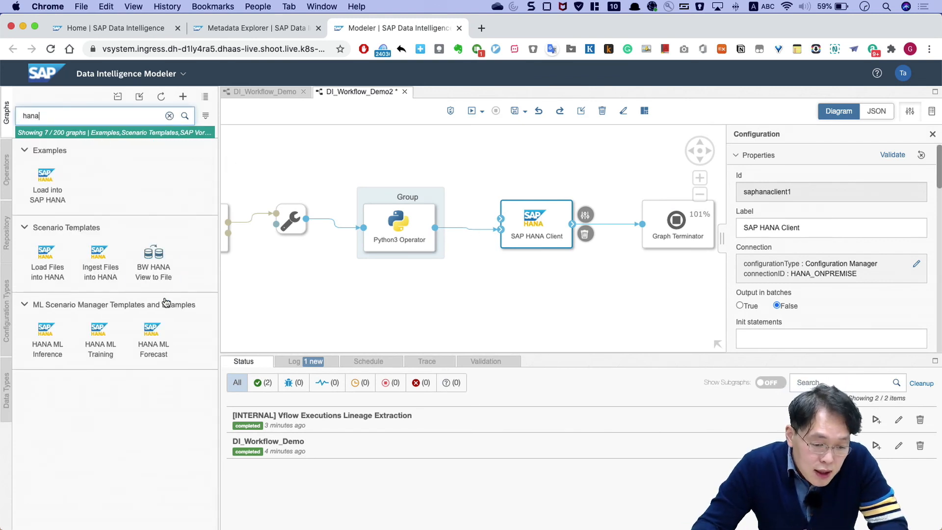
click(6, 170)
click(60, 117)
text(hana)
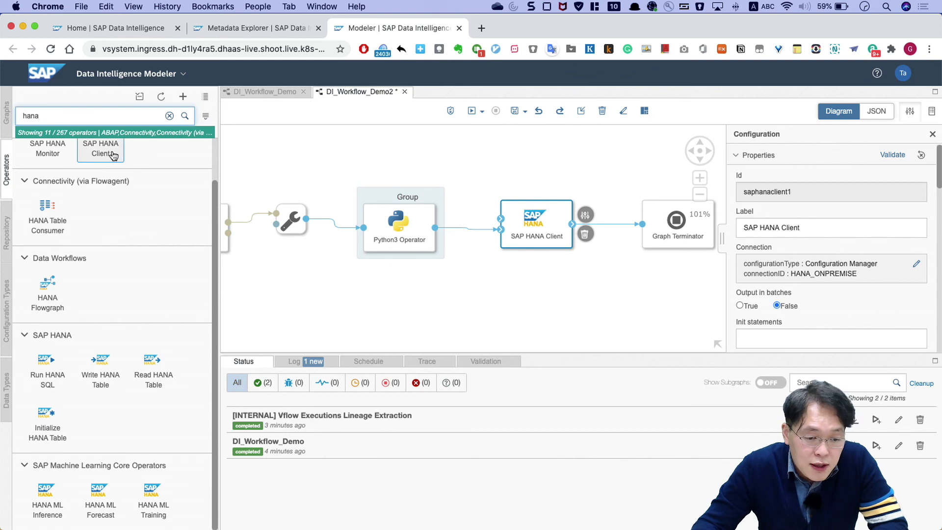
Add a second SAP HANA Client operator above the existing one and delete it again
drag(102, 148, 503, 165)
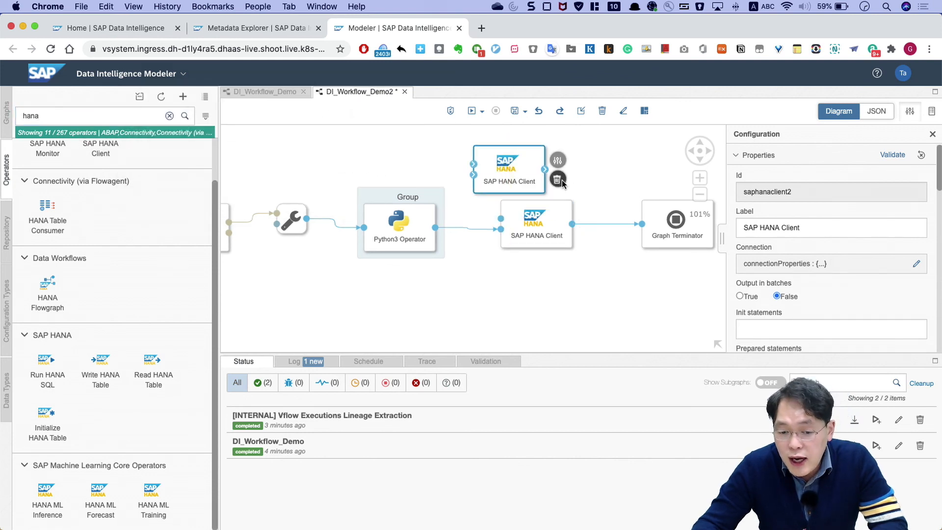
click(561, 180)
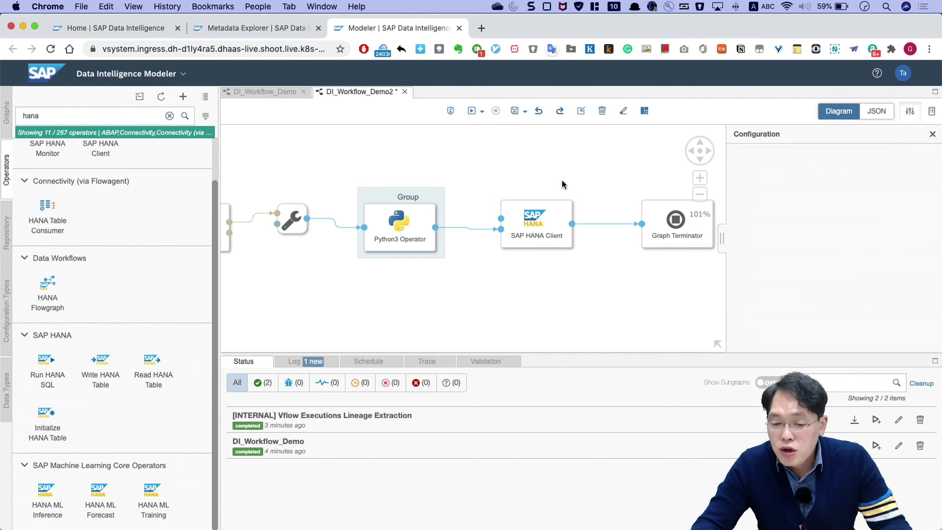
Set the table name of the SAP HANA Client that follows the Python3 Operator to "DI_DEMO"."TA28_PRODUCT_REVIEWS"
click(568, 216)
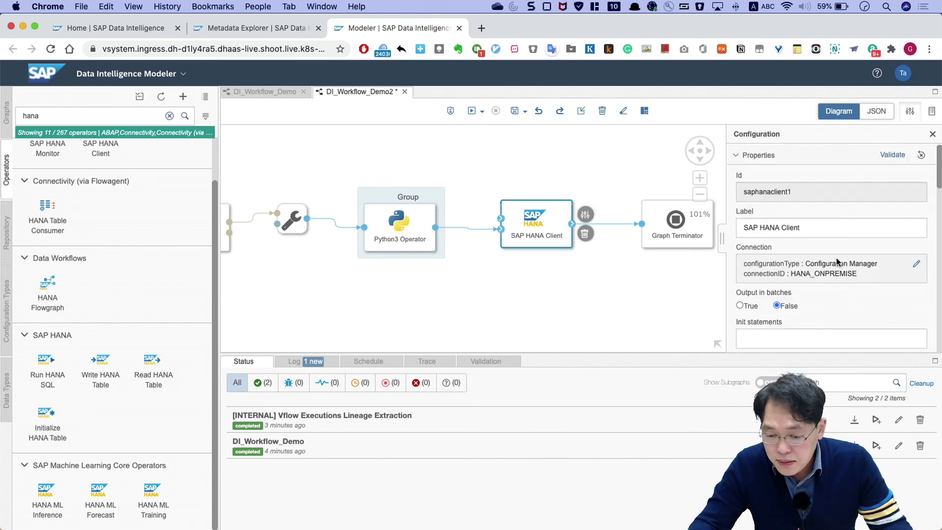
scroll(832, 291, down, 5)
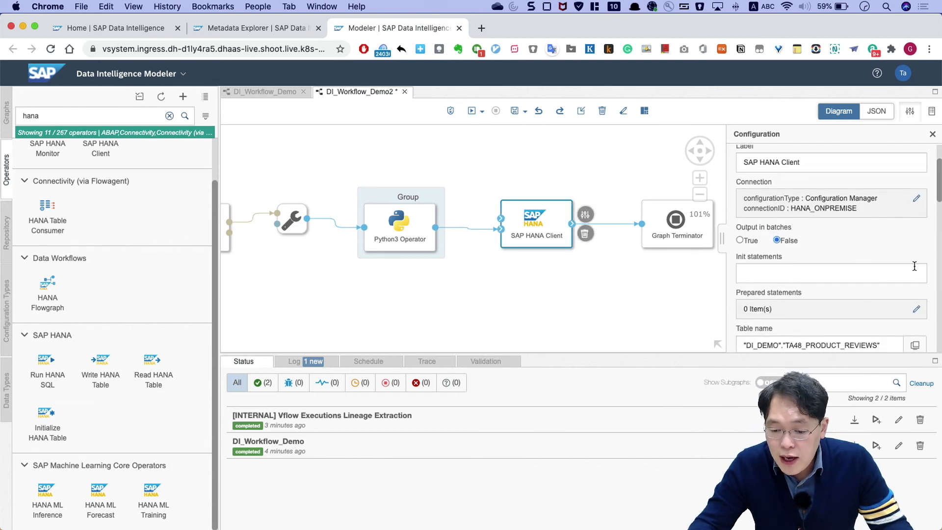
scroll(915, 269, down, 7)
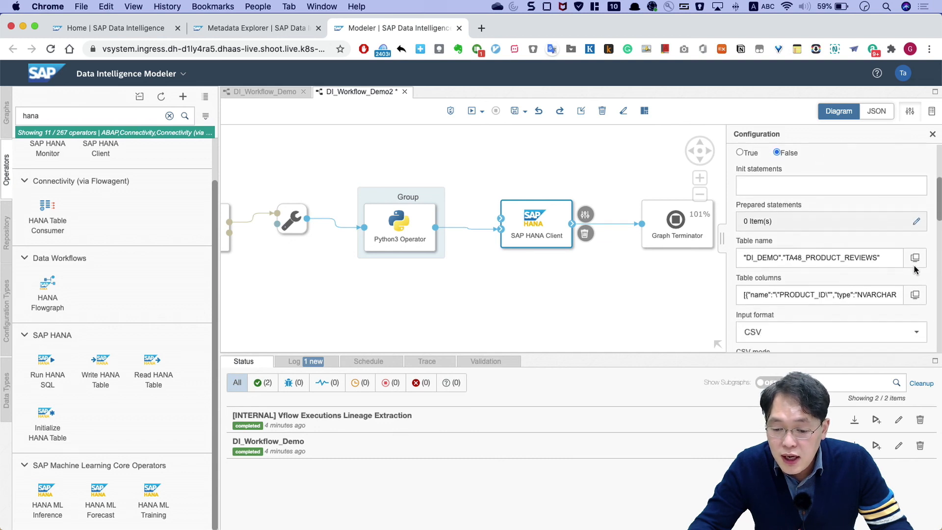
scroll(915, 269, down, 2)
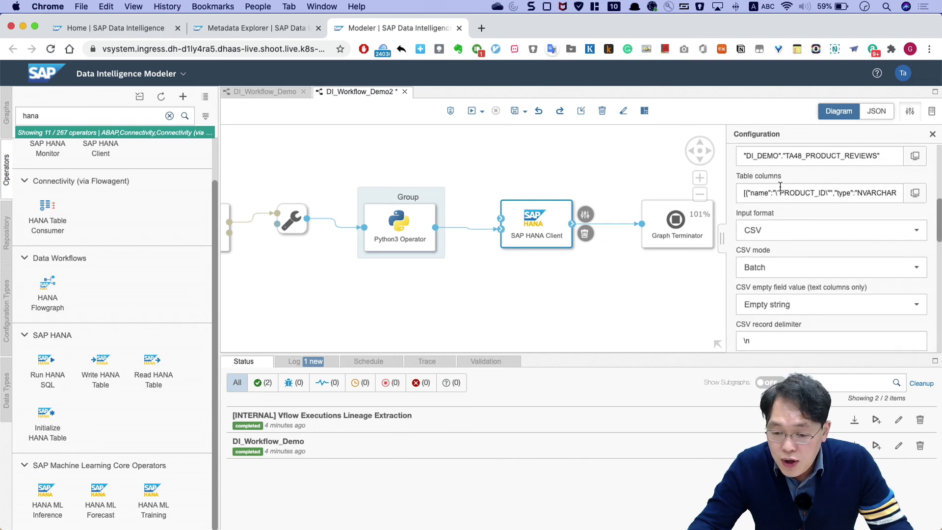
click(797, 156)
key(BackSpace)
text(2)
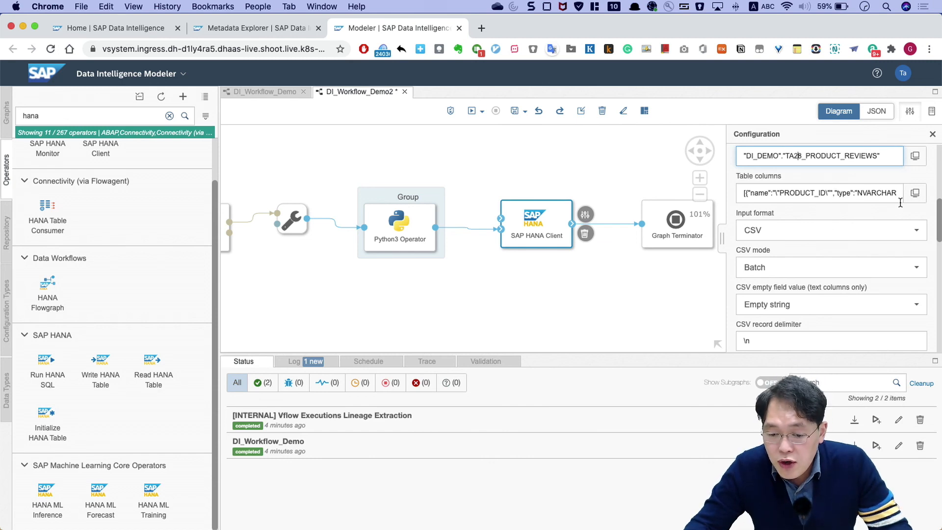
Review the SAP HANA Client's table column definitions in form and JSON views, and close the table details without changes
click(916, 194)
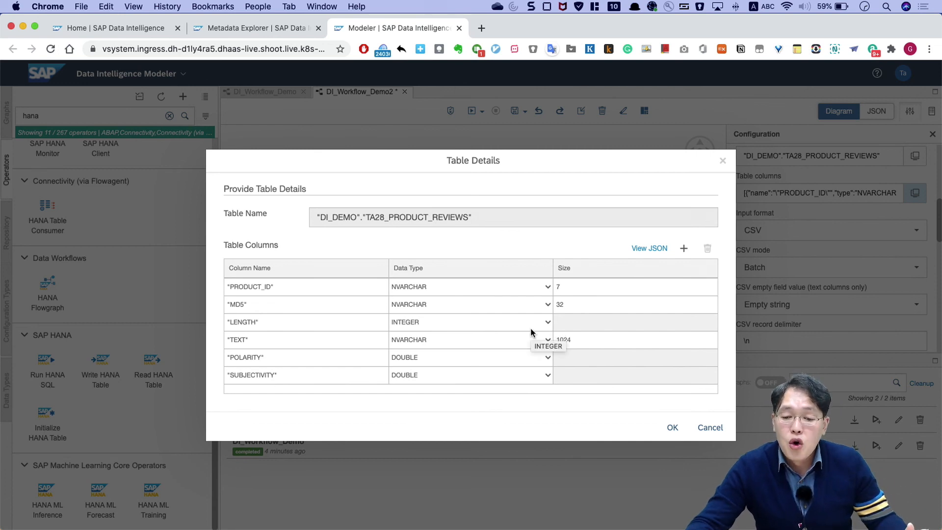
click(650, 249)
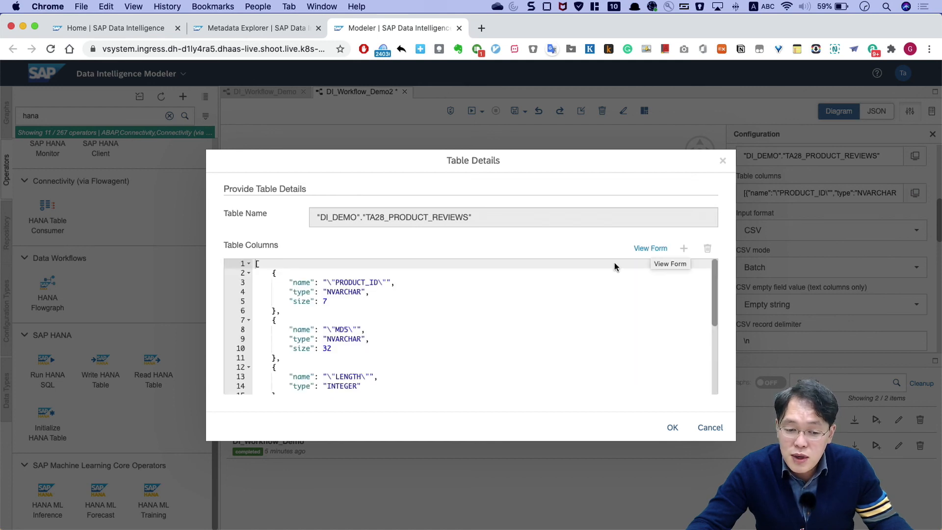
scroll(528, 299, down, 3)
drag(715, 326, 720, 303)
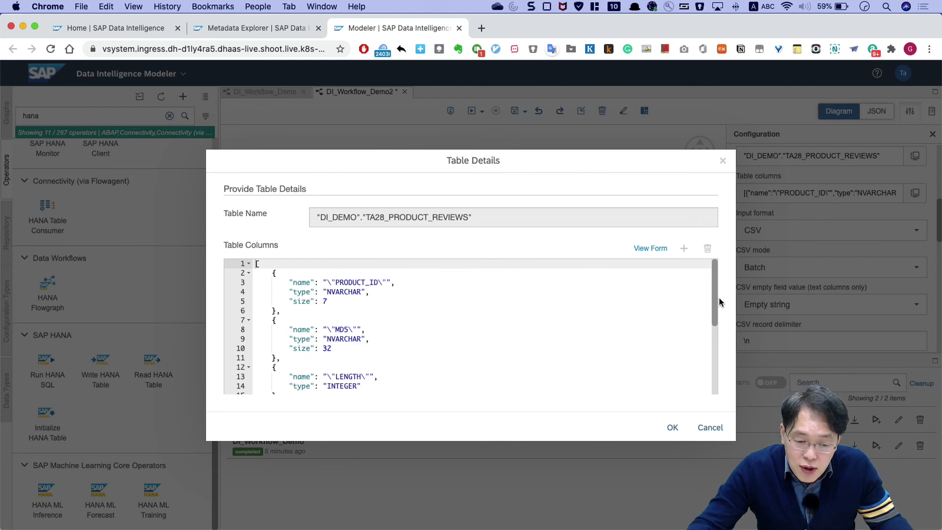
drag(719, 296, 699, 377)
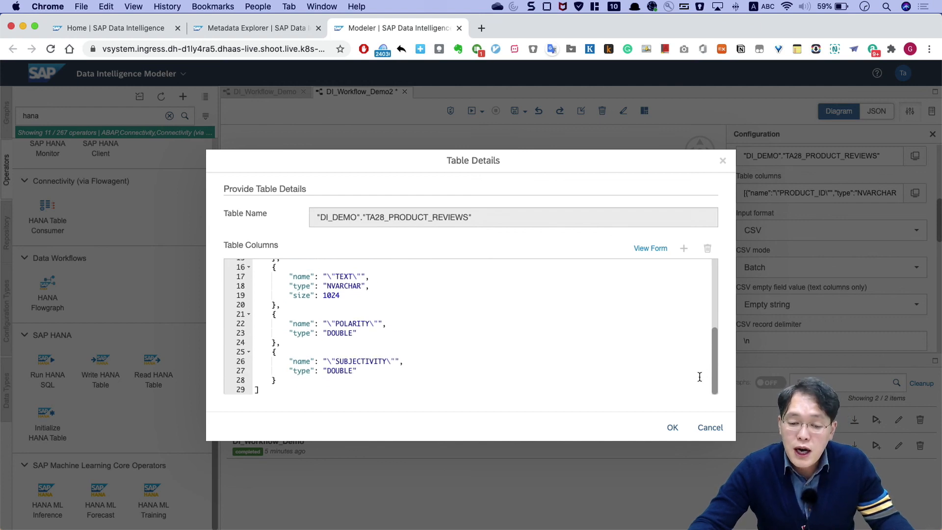
click(711, 429)
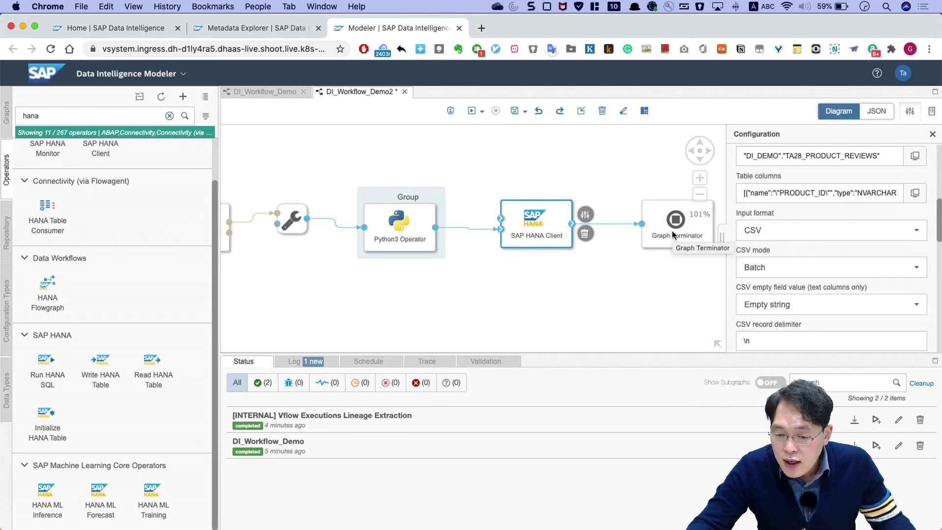
scroll(672, 249, up, 1)
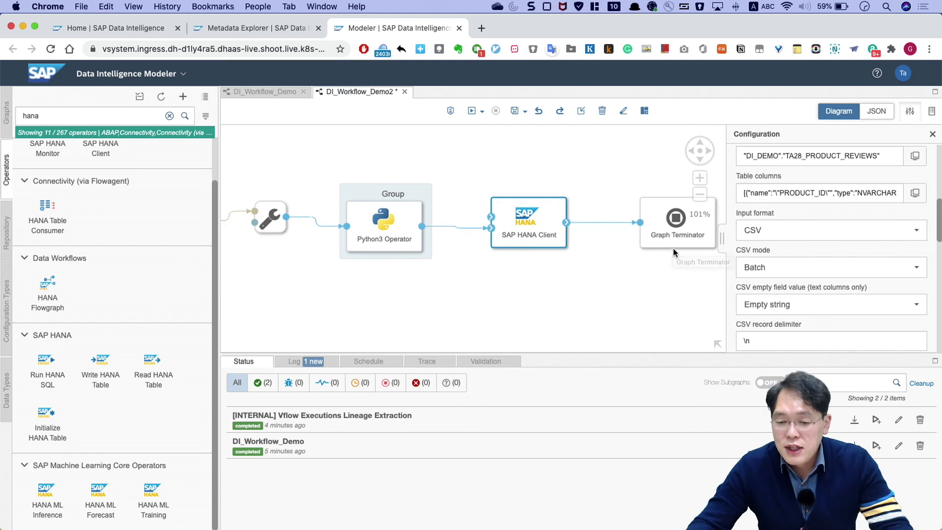
scroll(648, 266, up, 3)
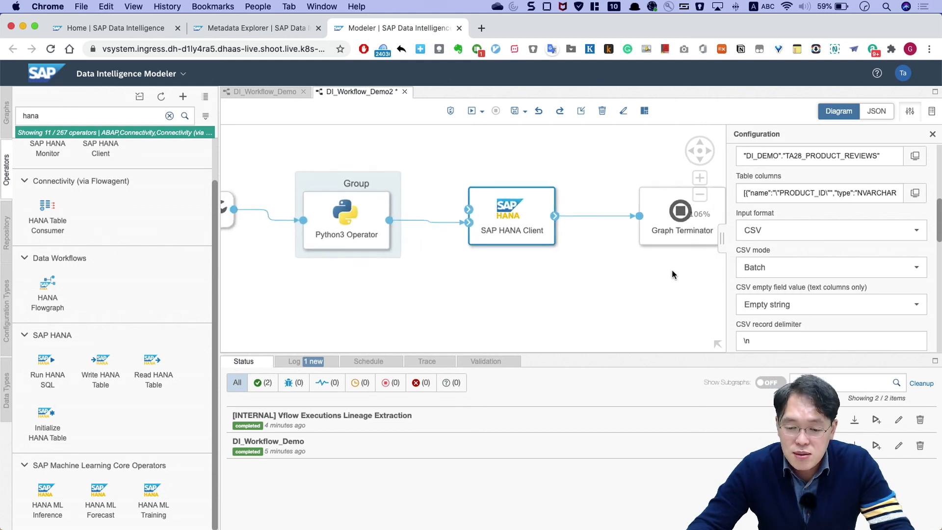
scroll(671, 269, down, 3)
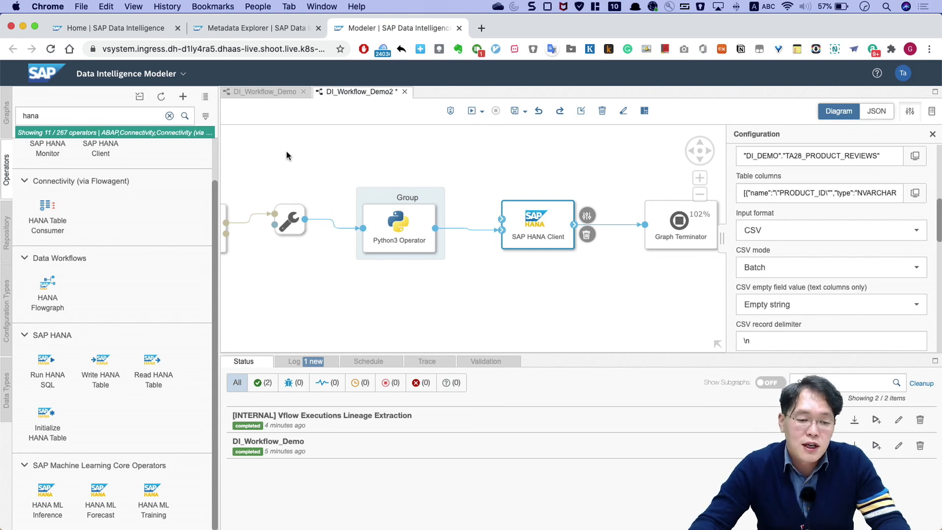
click(259, 28)
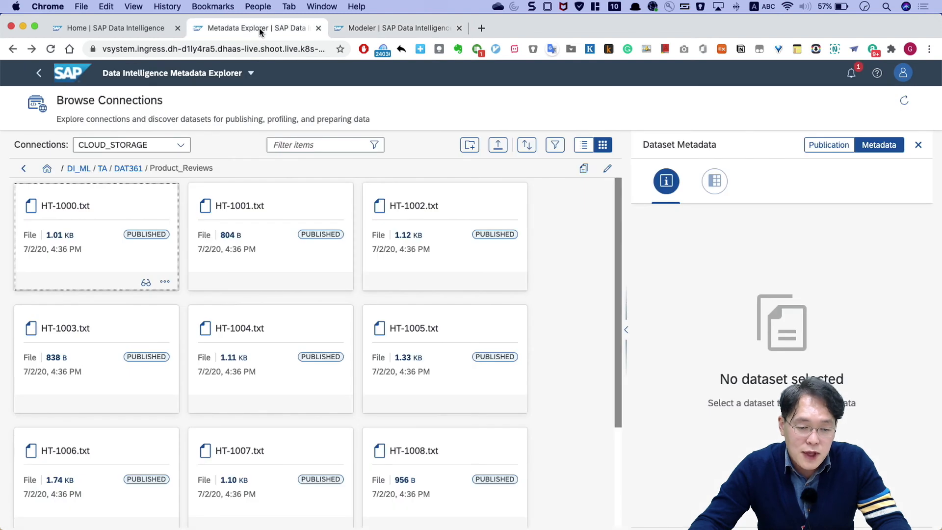
click(418, 30)
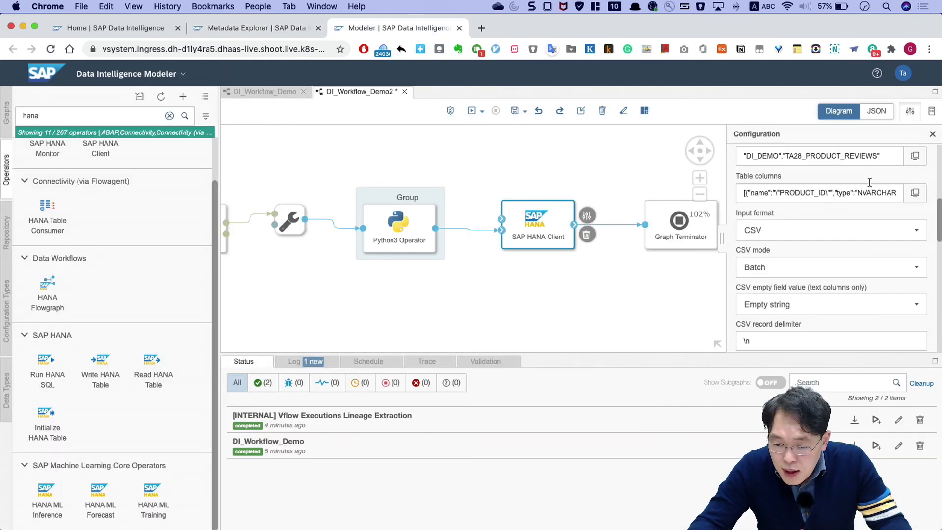
Open another Metadata Explorer from the Launchpad and browse the HANA_ONPREMISE connection
click(128, 33)
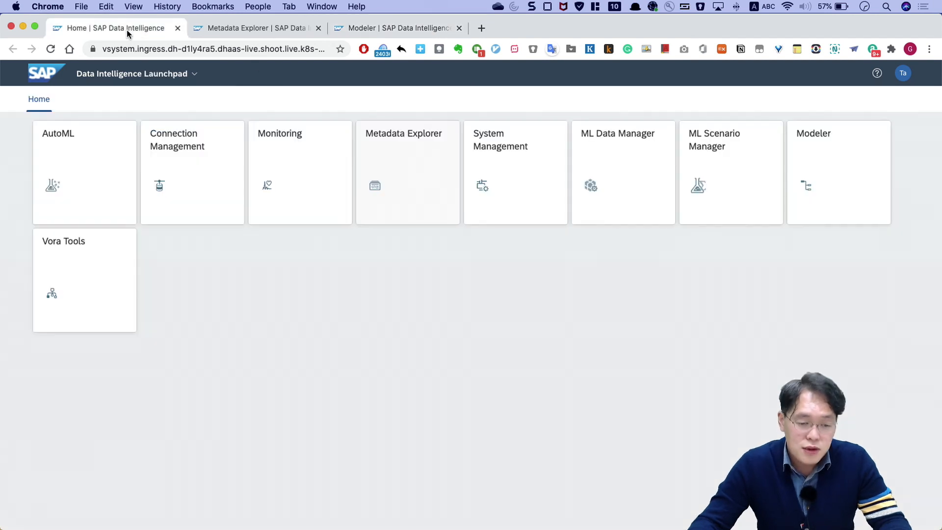
click(419, 167)
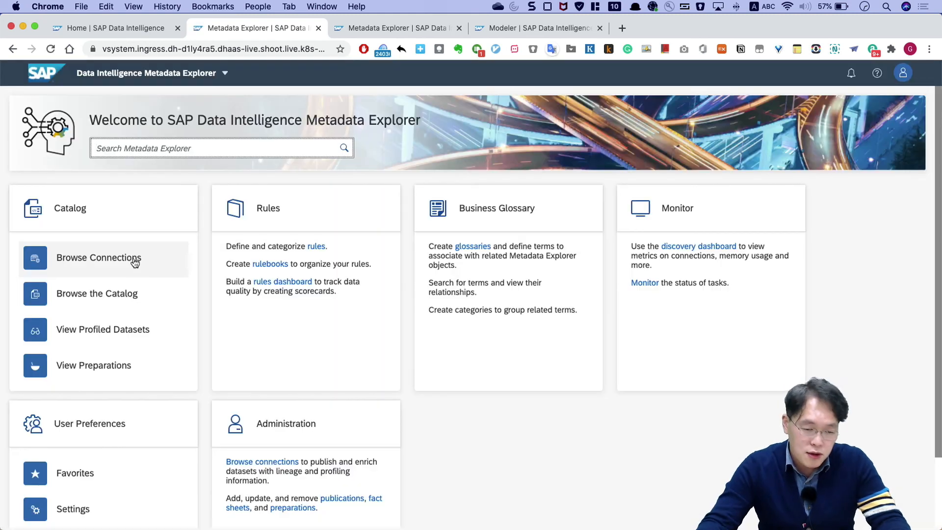
click(135, 262)
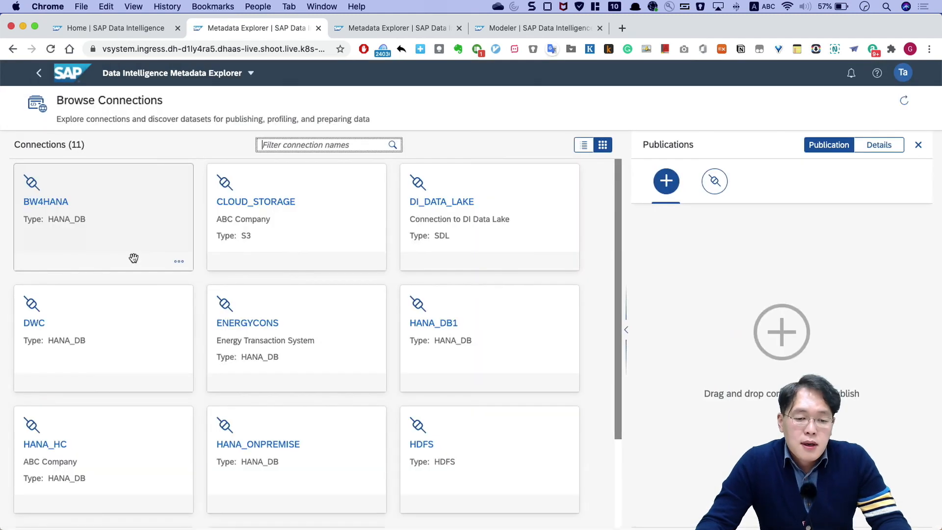
scroll(242, 295, down, 3)
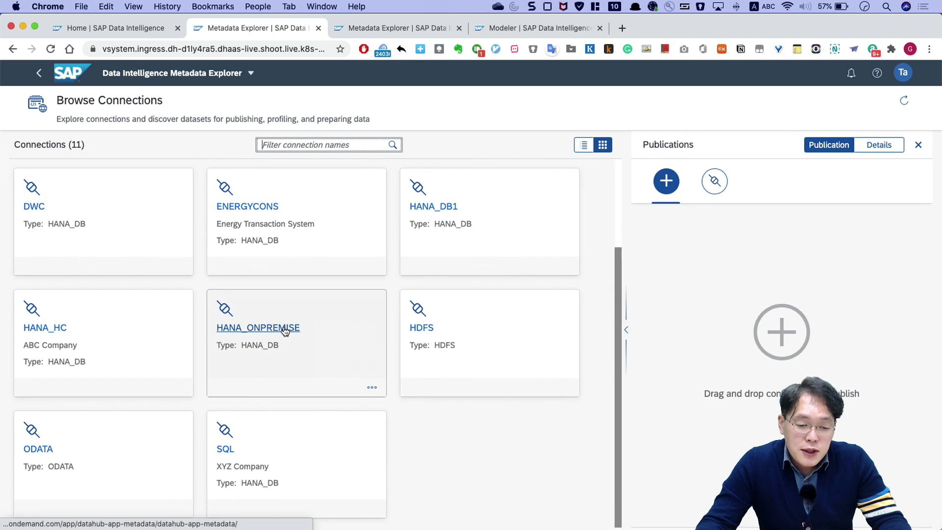
click(285, 330)
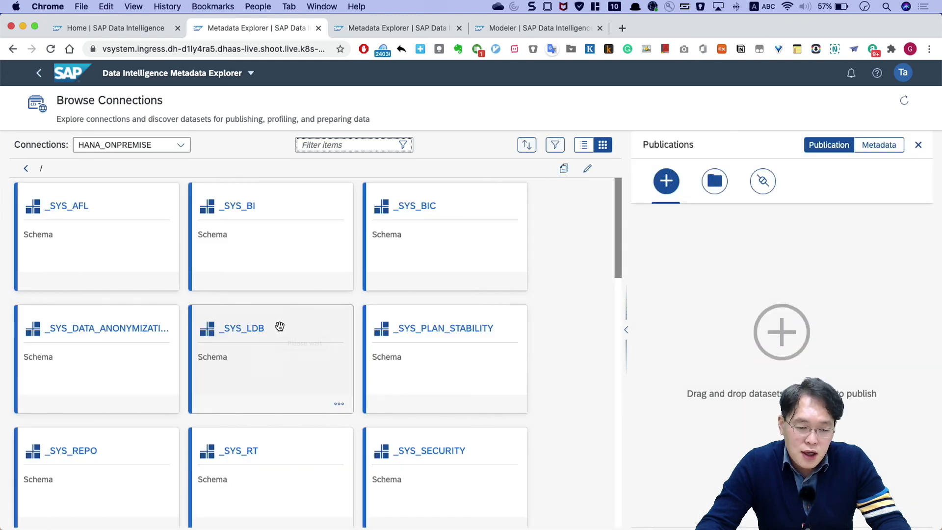
Browse into the DI_DEMO schema and open the fact sheet of the TA29_PRODUCT_REVIEWS table
scroll(279, 325, down, 5)
scroll(279, 325, down, 6)
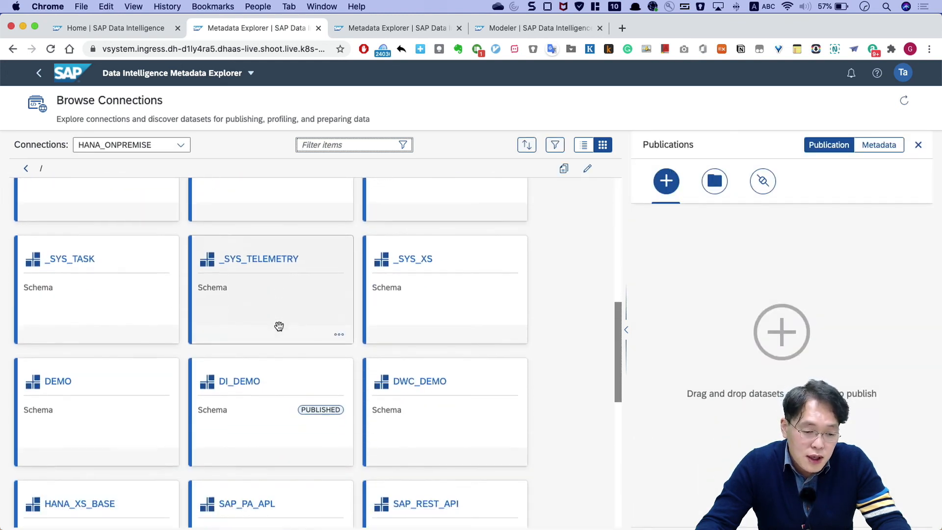
scroll(277, 326, up, 2)
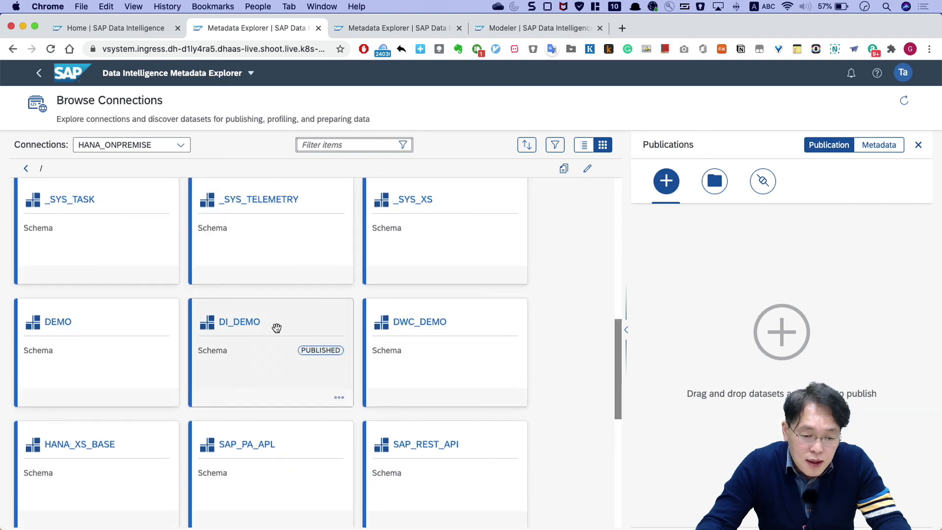
click(242, 325)
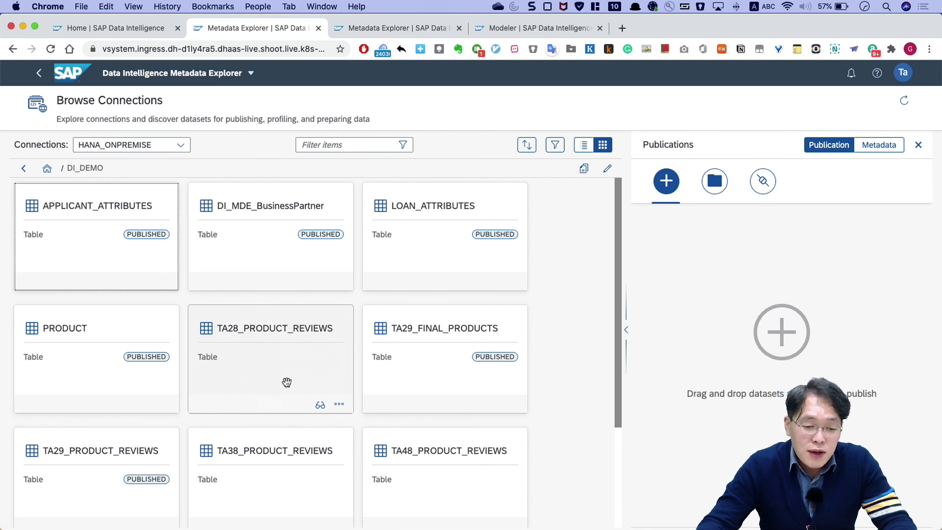
scroll(227, 347, down, 3)
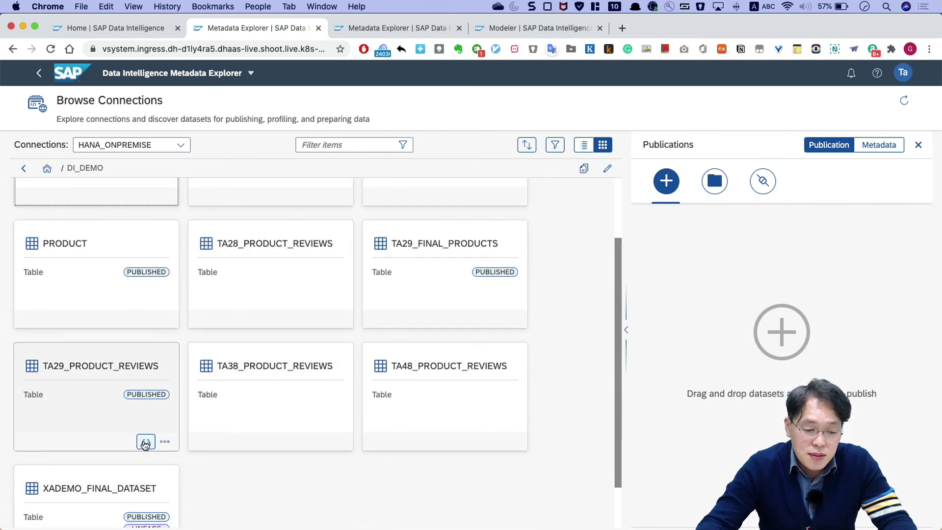
click(145, 443)
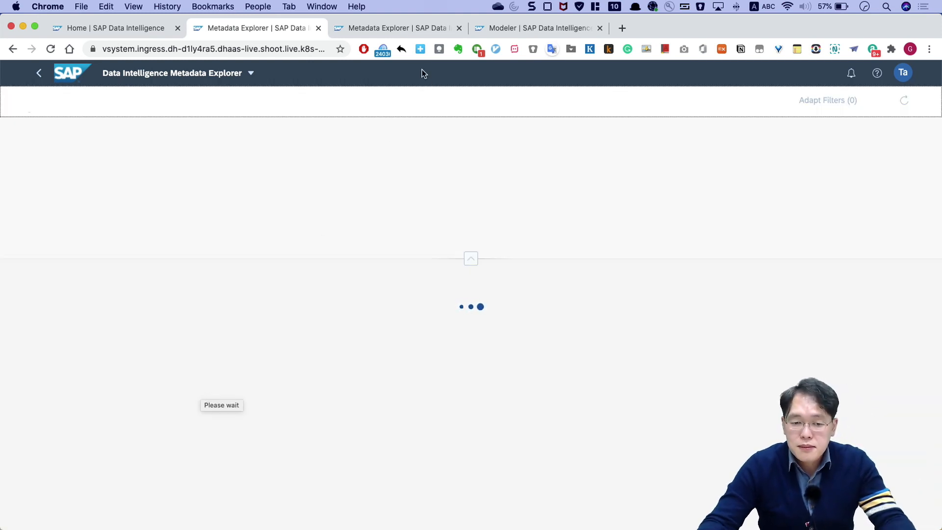
Preview the data of HT-1001.txt in the Product_Reviews folder of CLOUD_STORAGE and widen column C1 to read the reviews
click(399, 28)
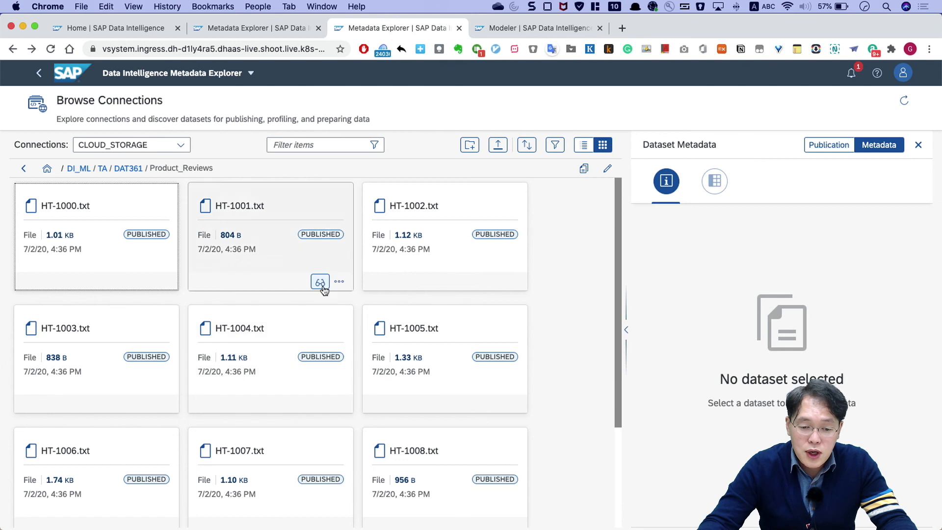
click(320, 281)
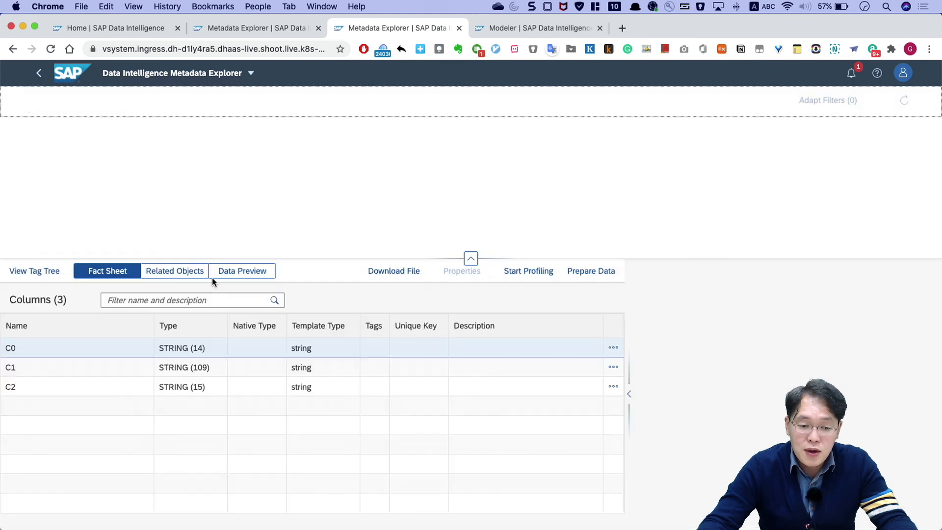
click(249, 277)
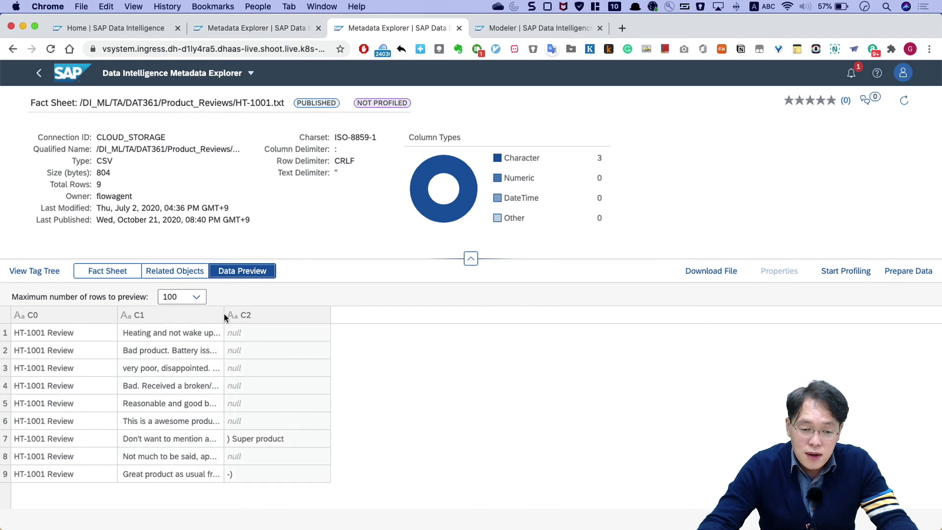
drag(224, 313, 396, 313)
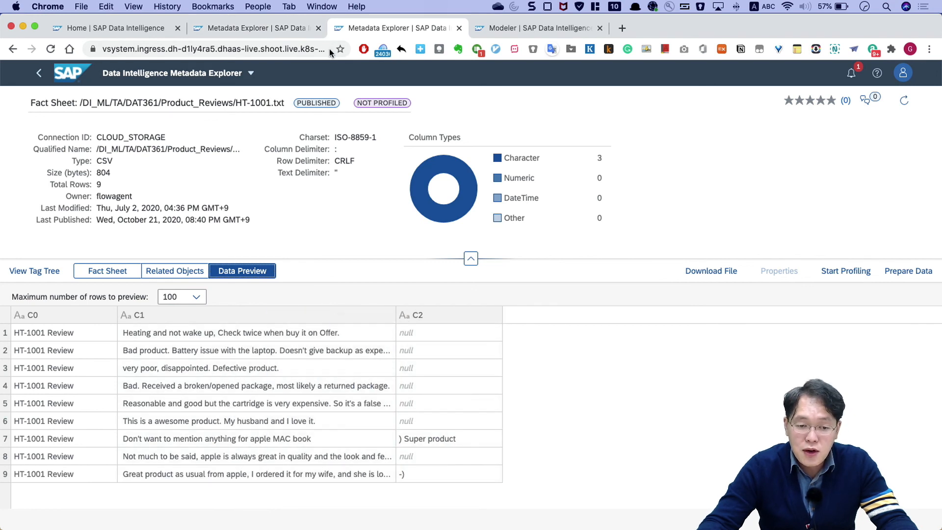
Preview the data of TA29_PRODUCT_REVIEWS, widen the TEXT column slightly, and examine the POLARITY and SUBJECTIVITY values
click(264, 25)
click(236, 276)
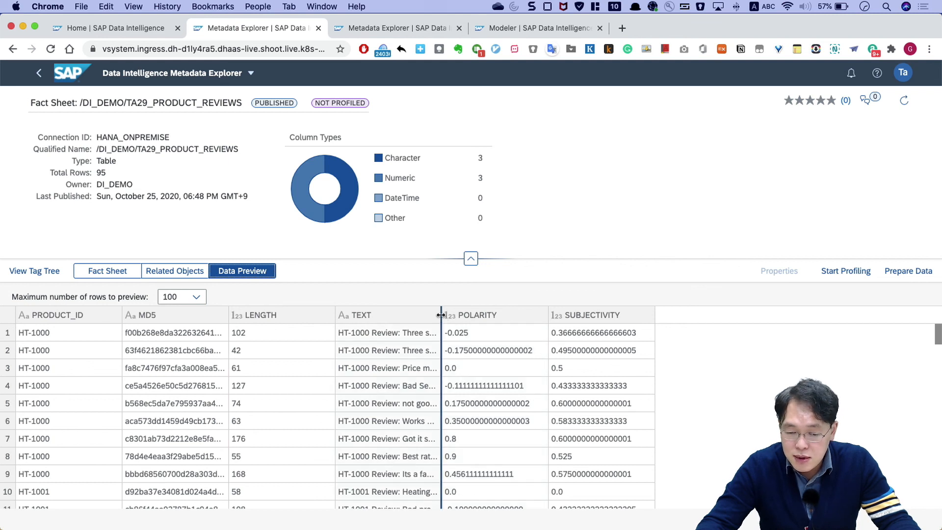
drag(441, 315, 452, 334)
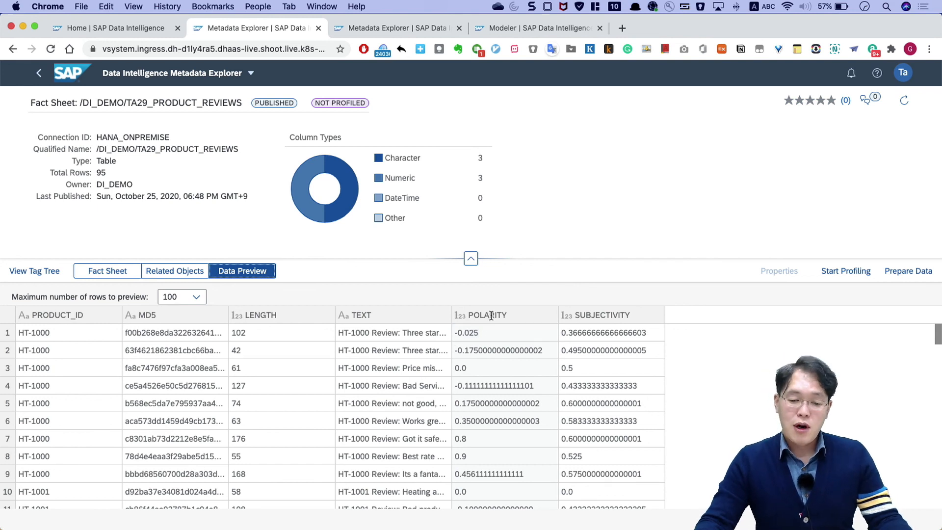
scroll(550, 359, down, 1)
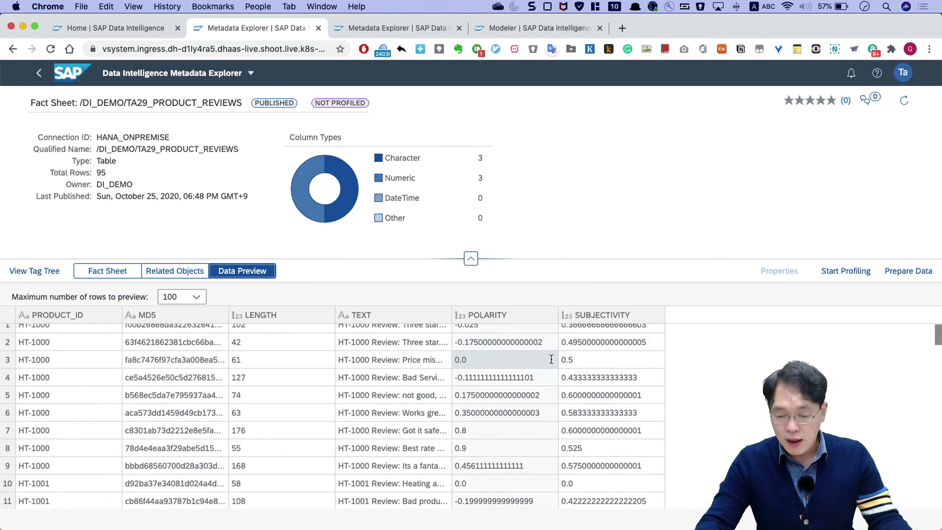
scroll(551, 359, down, 5)
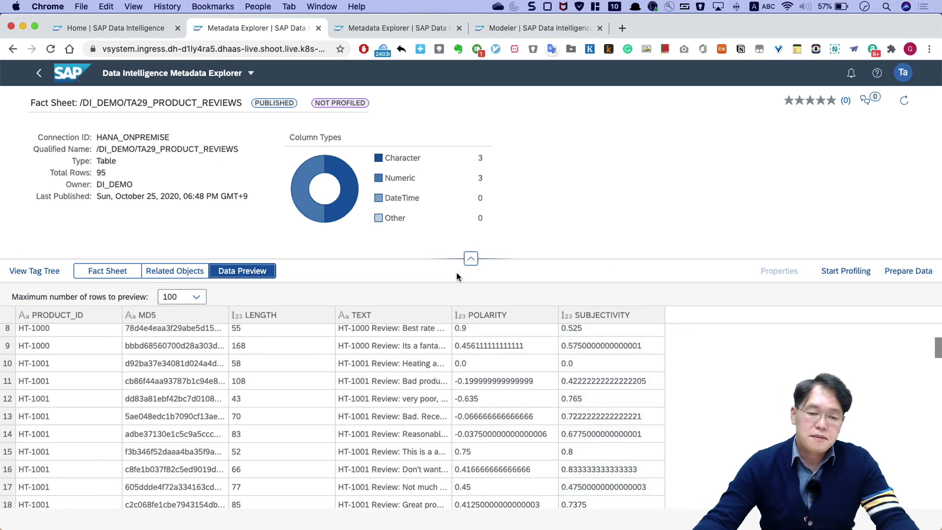
Glance at the HT-1001.txt preview again and return to the DI_Workflow_Demo2 graph in the Modeler
click(373, 28)
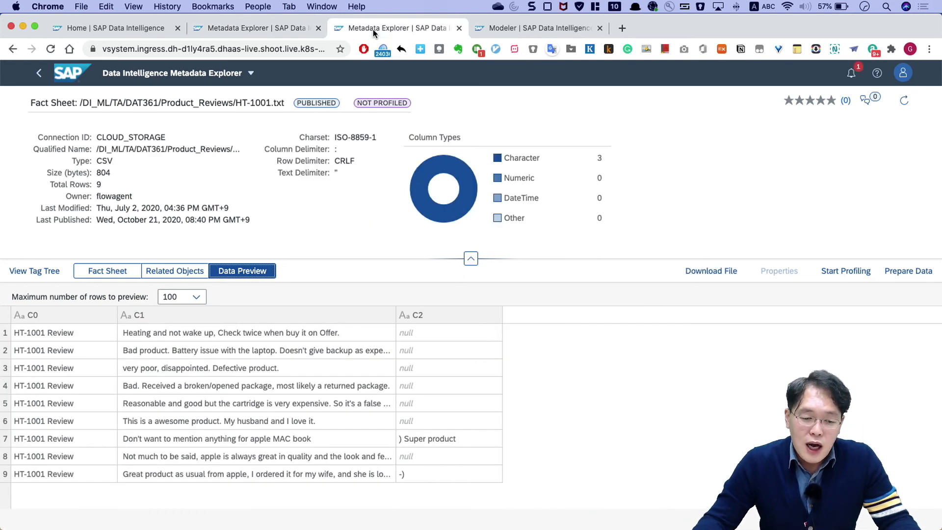
click(521, 27)
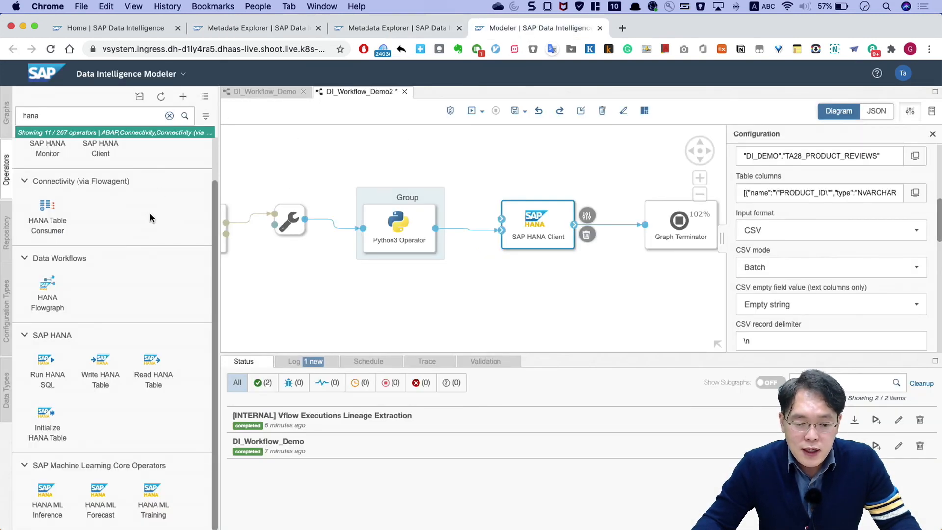
scroll(201, 221, up, 2)
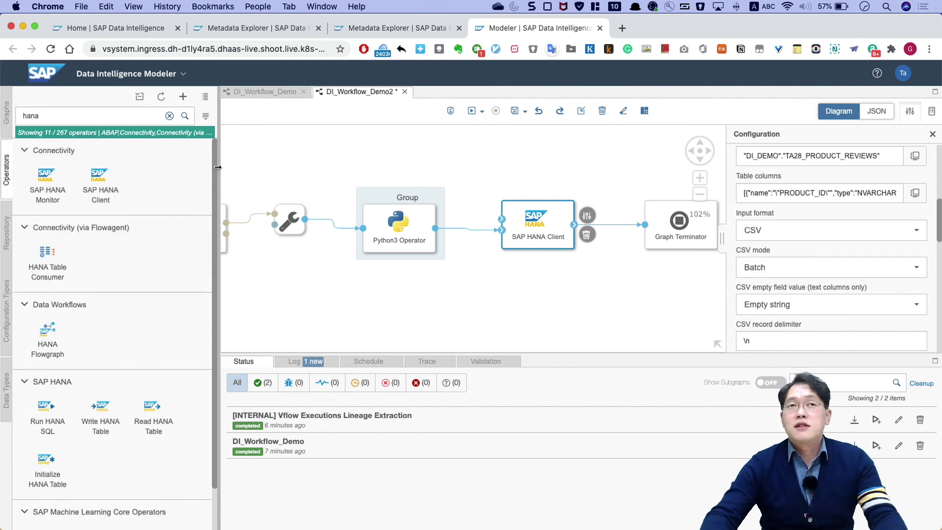